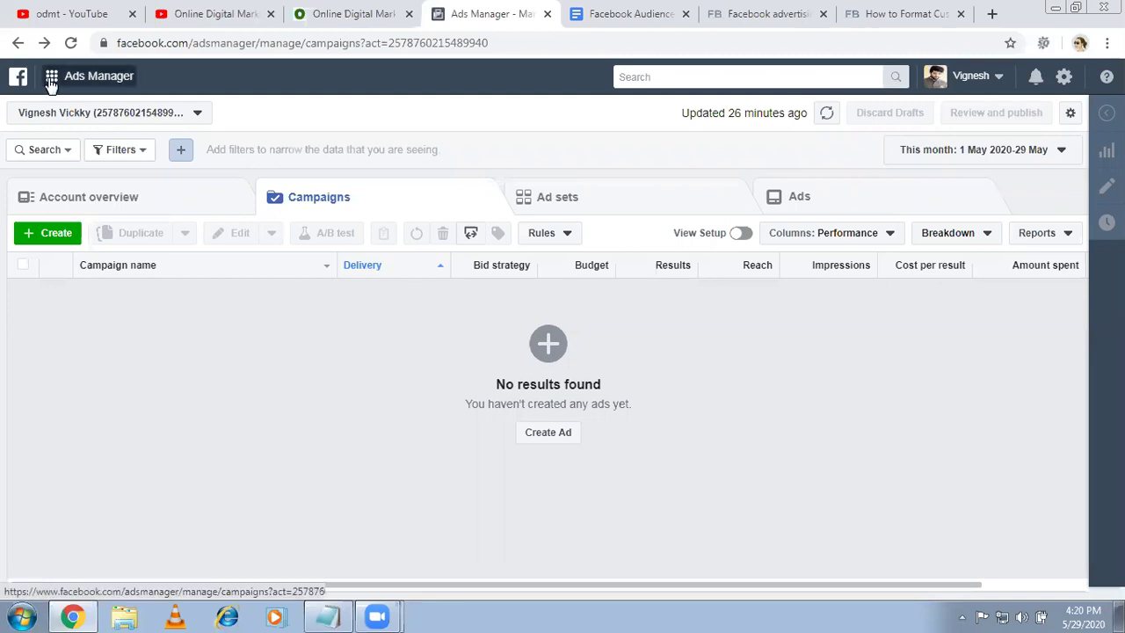
Open the ad account's Audiences page, consulting the Facebook Audience Targeting document while it loads.
click(51, 80)
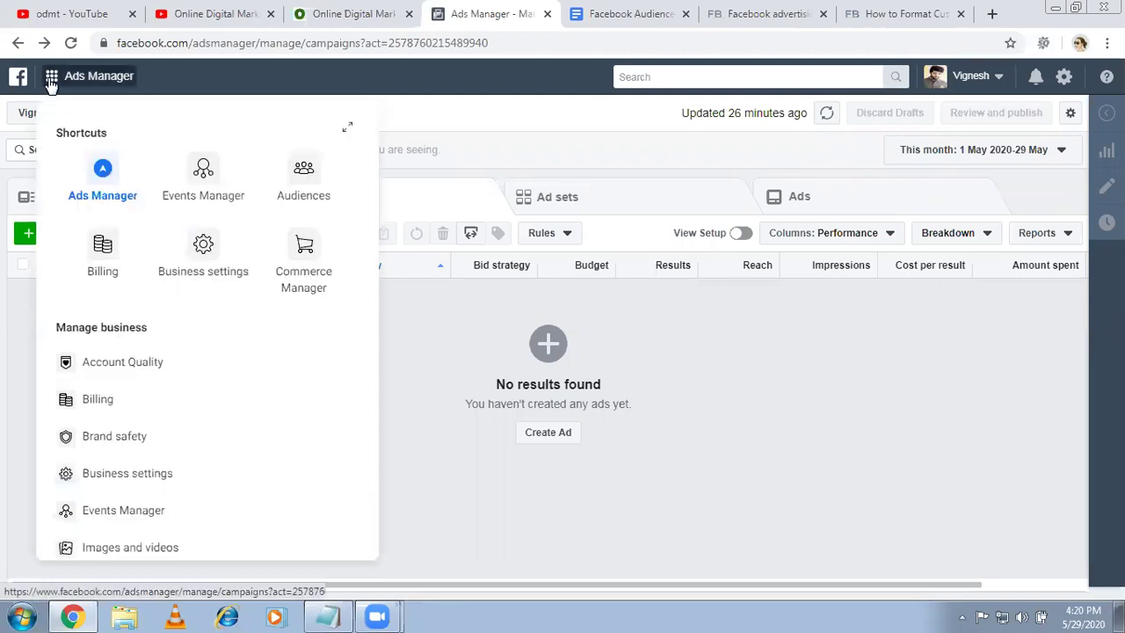
click(306, 187)
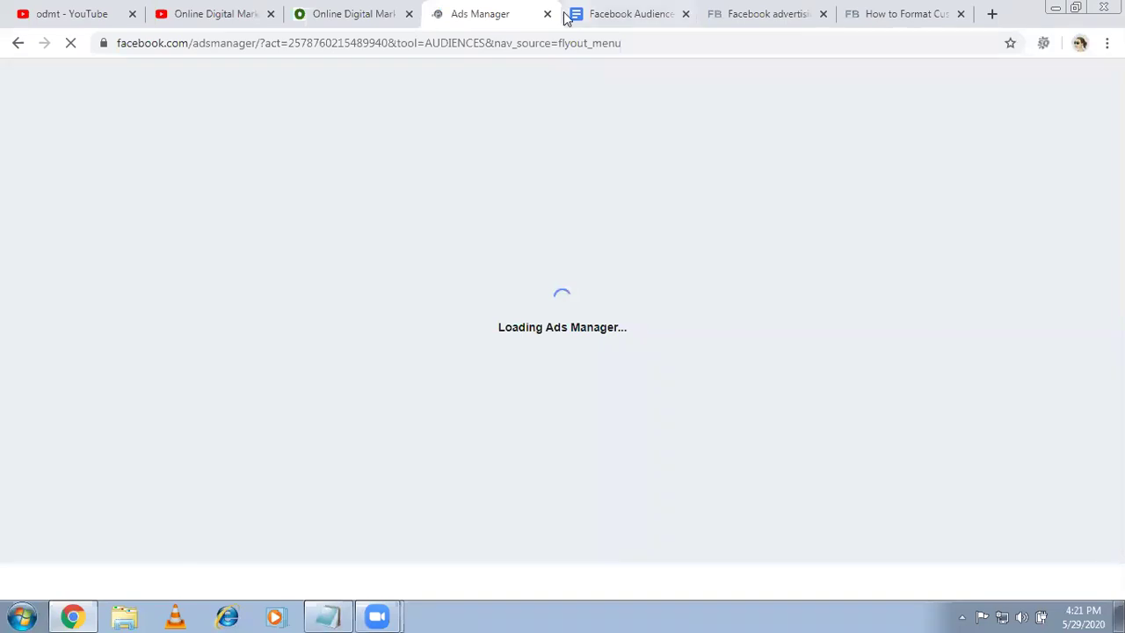
click(606, 10)
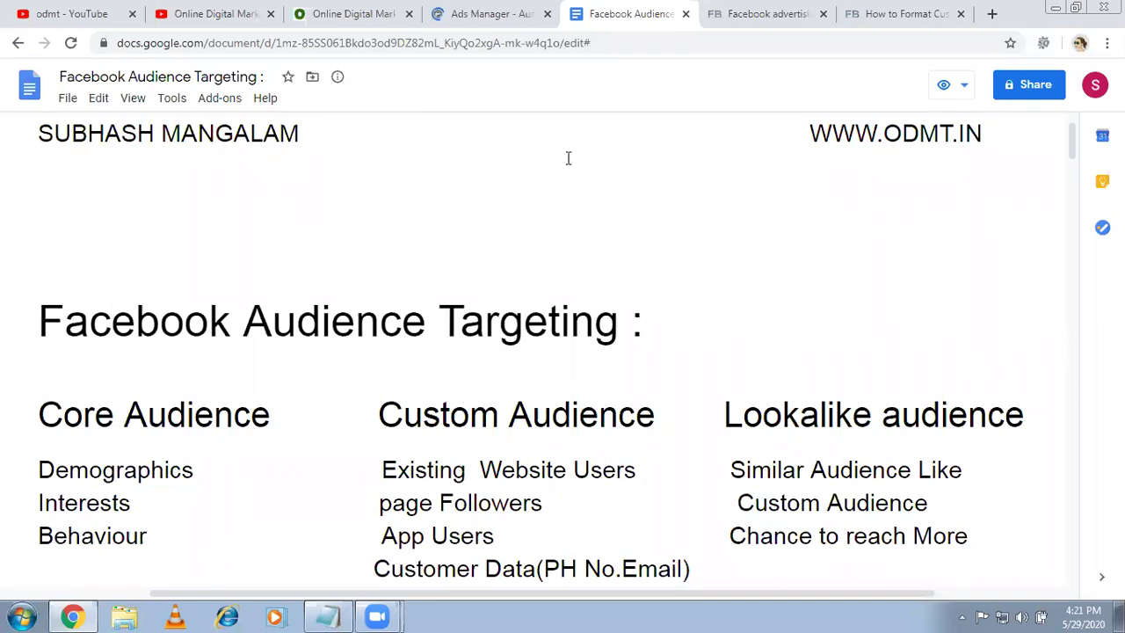
click(488, 11)
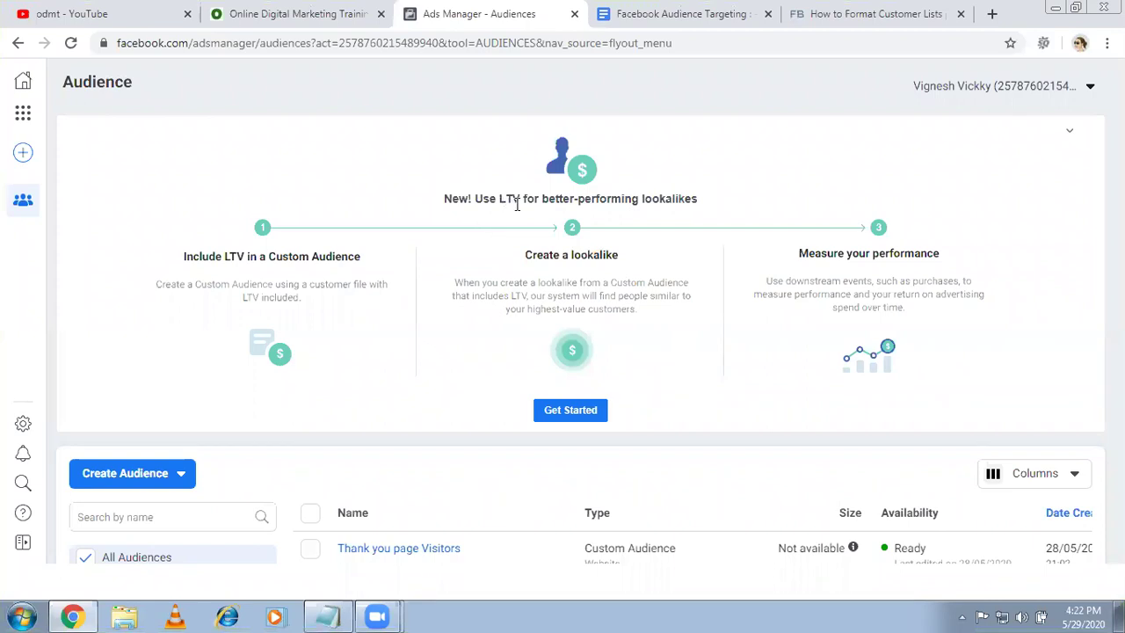
Review the audience types on offer and start a new Custom Audience with Website as its source.
click(180, 479)
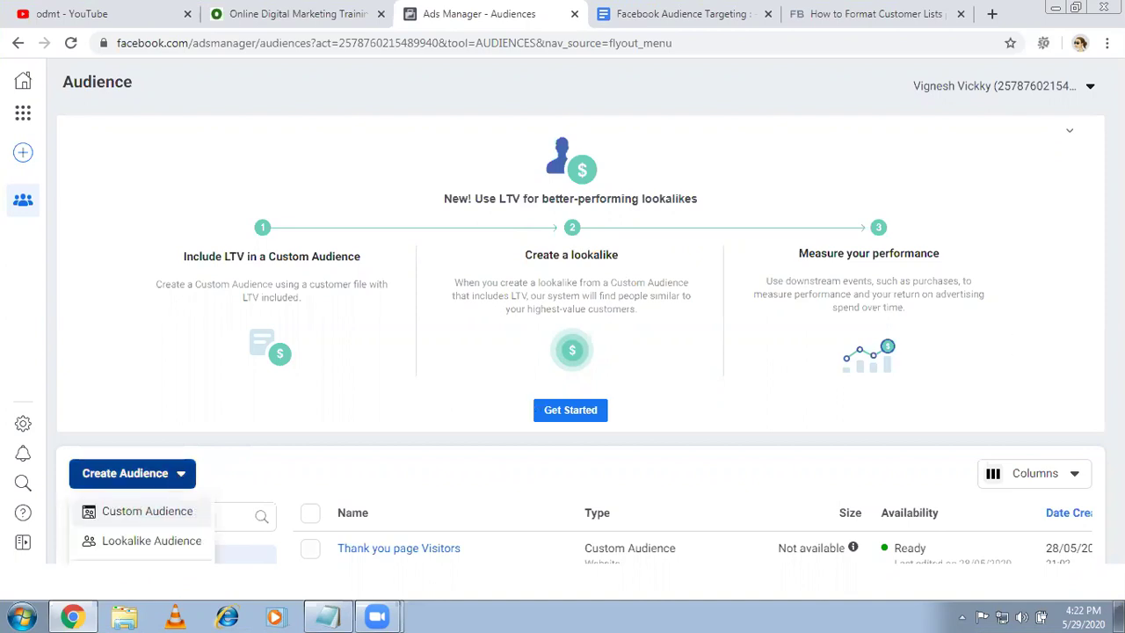
click(284, 436)
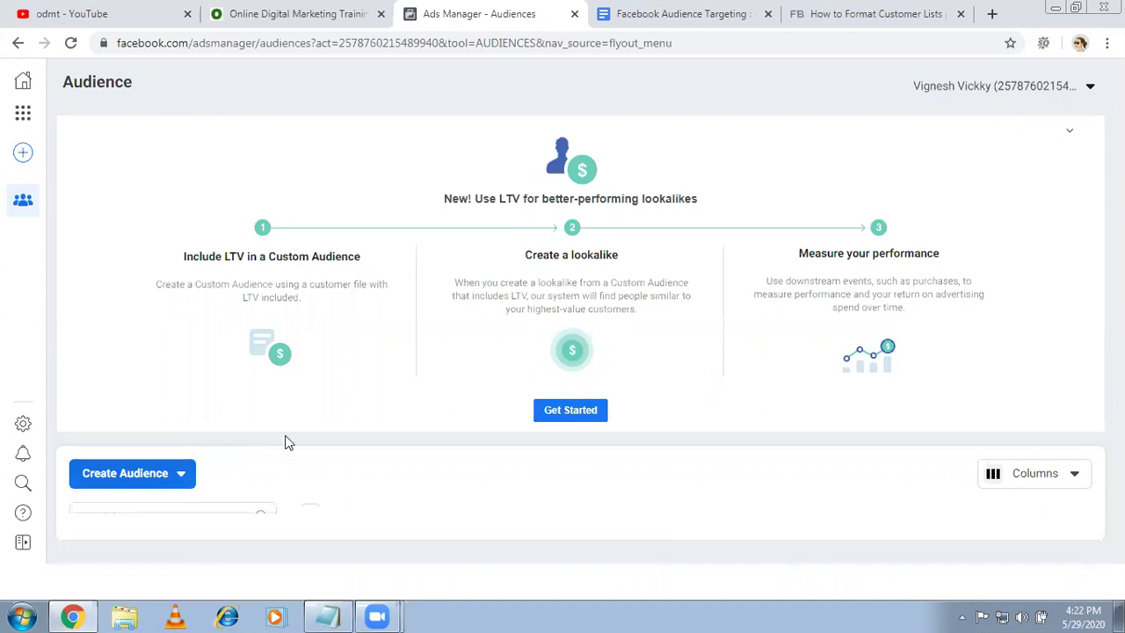
click(180, 475)
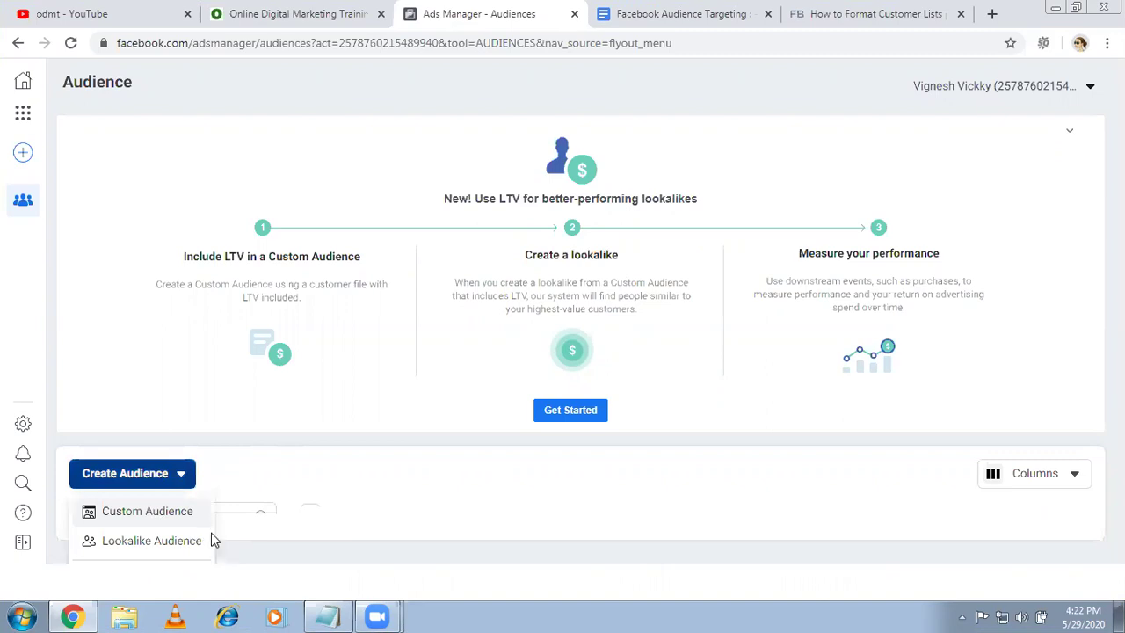
click(416, 125)
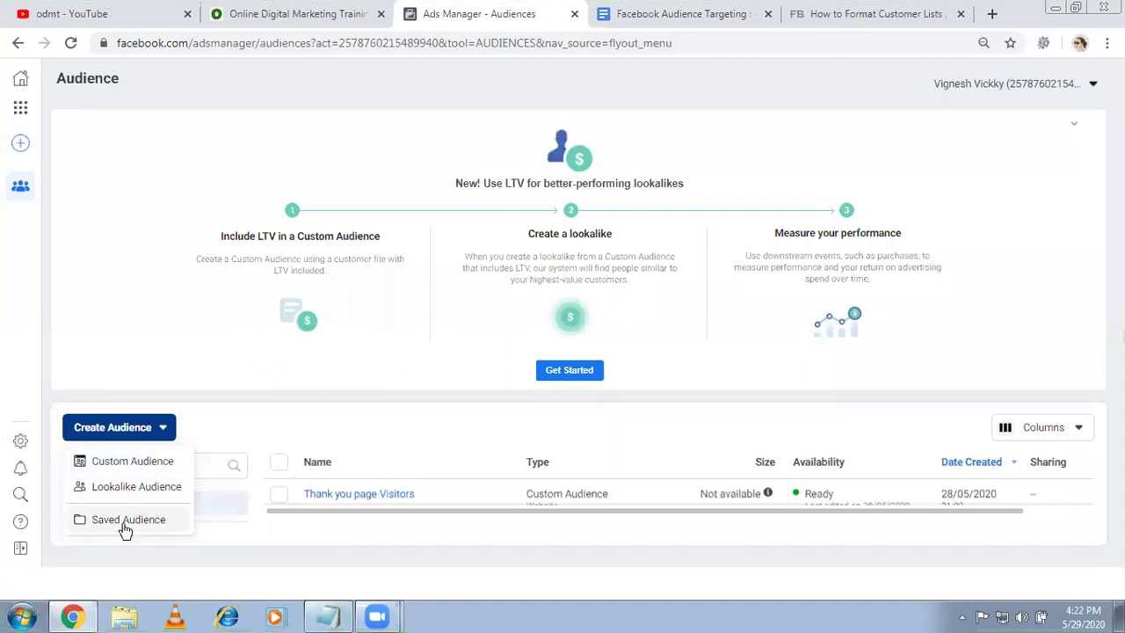
mouse_move(126, 528)
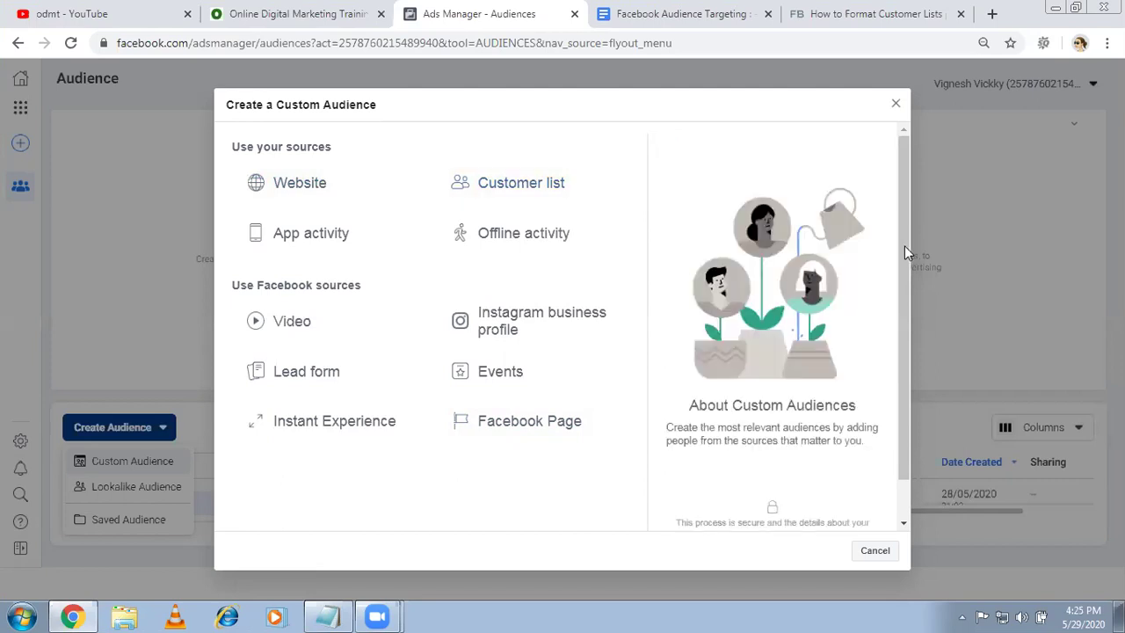
drag(904, 282, 900, 316)
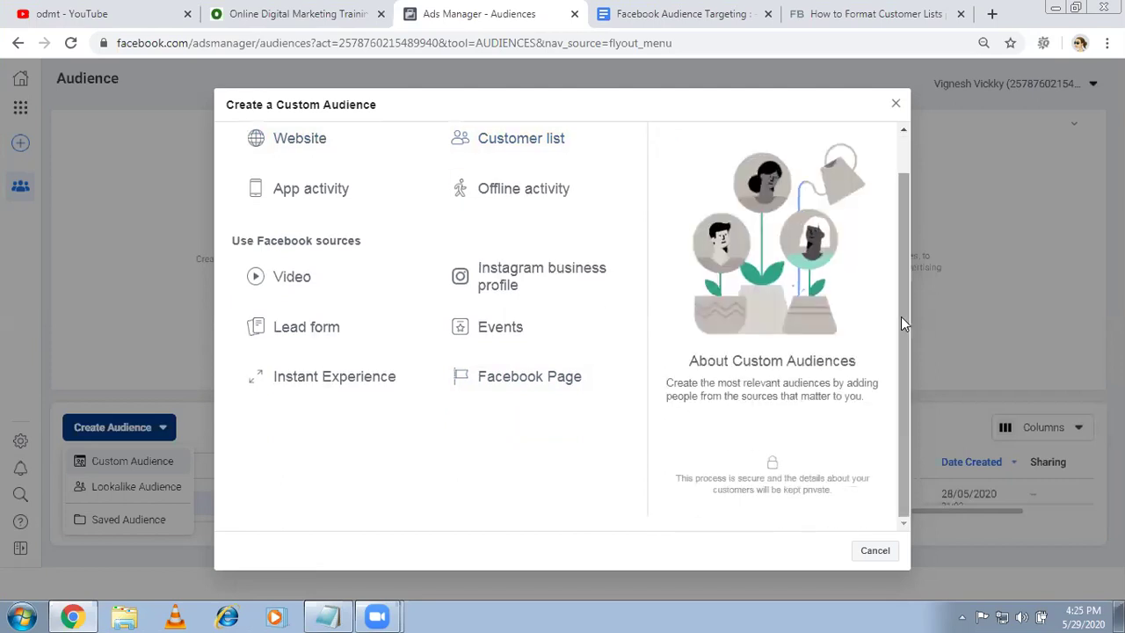
click(310, 146)
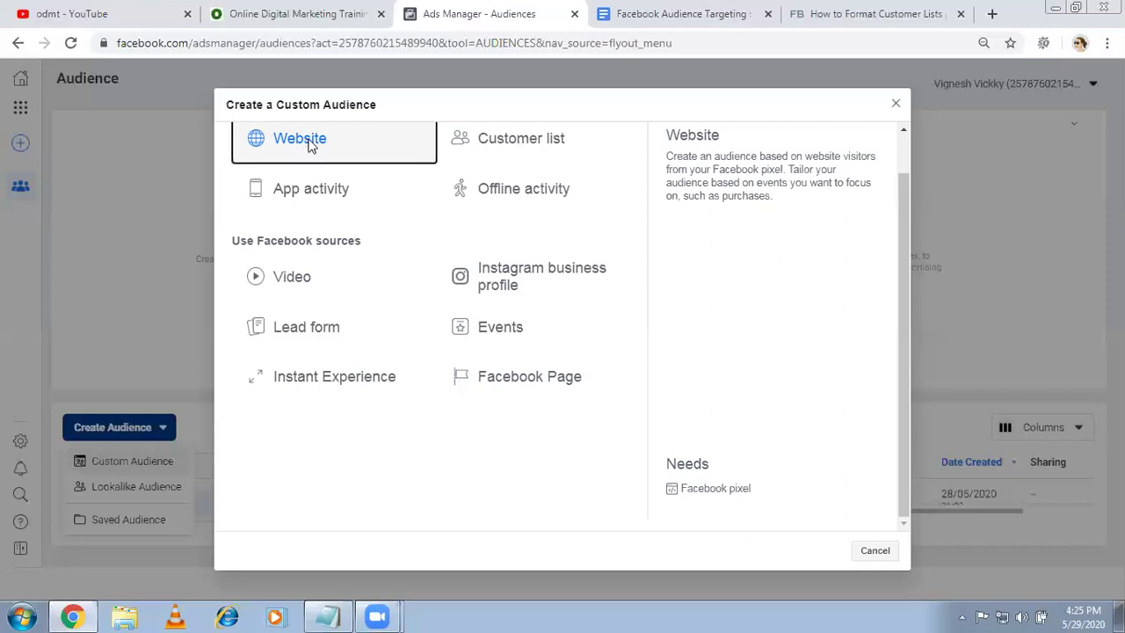
key(Escape)
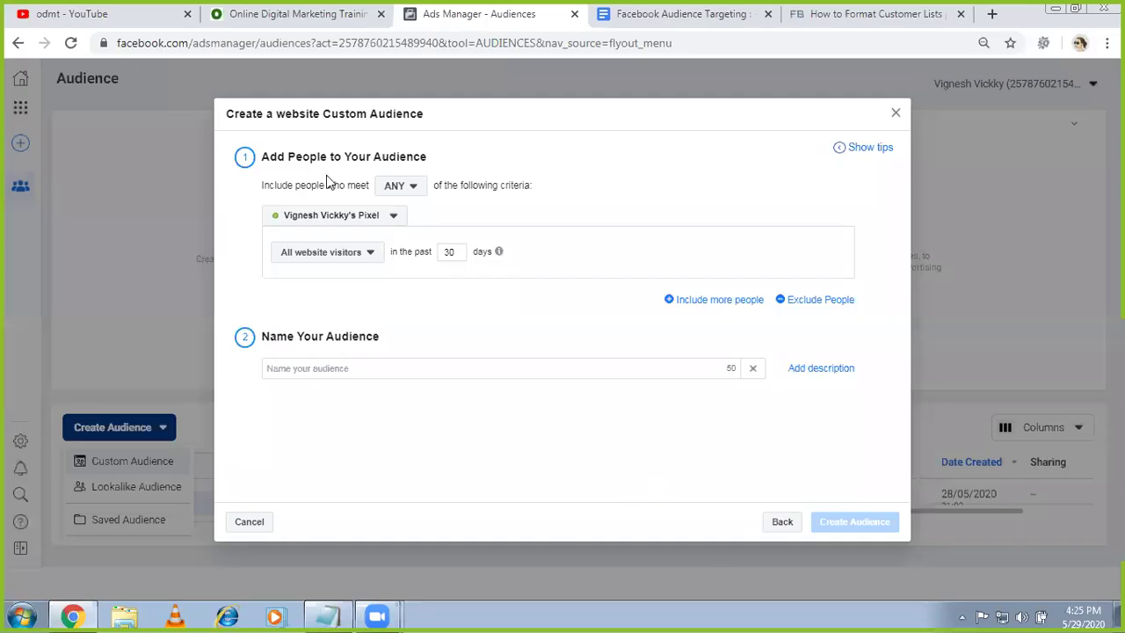
Name the all-website-visitors audience "All Visitors Custom Audience", create it and finish the setup.
click(410, 191)
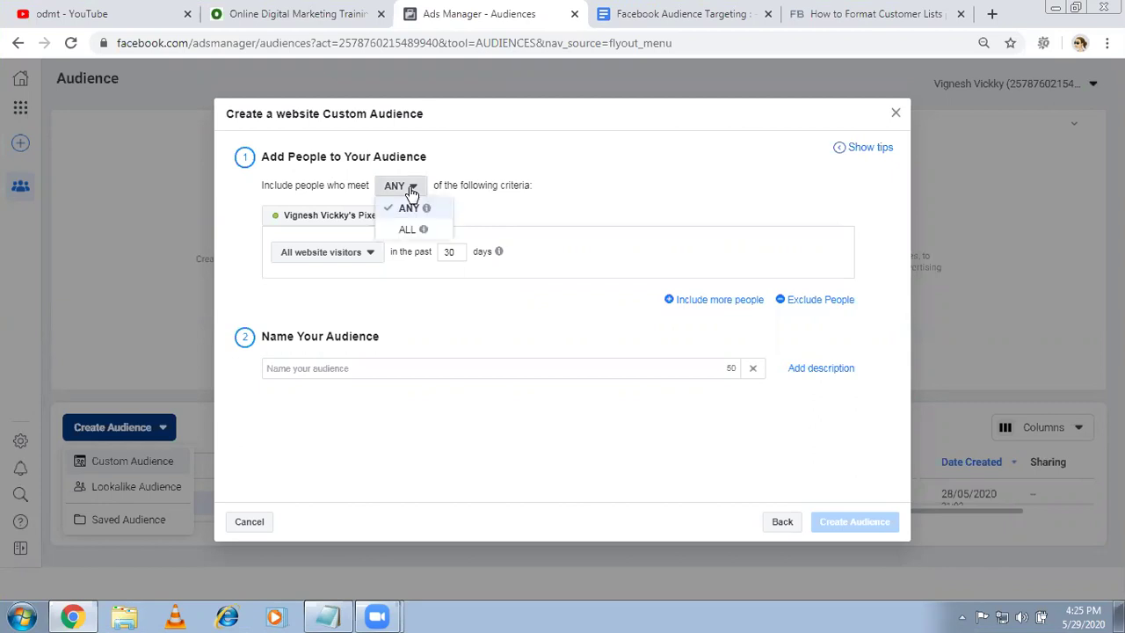
click(591, 170)
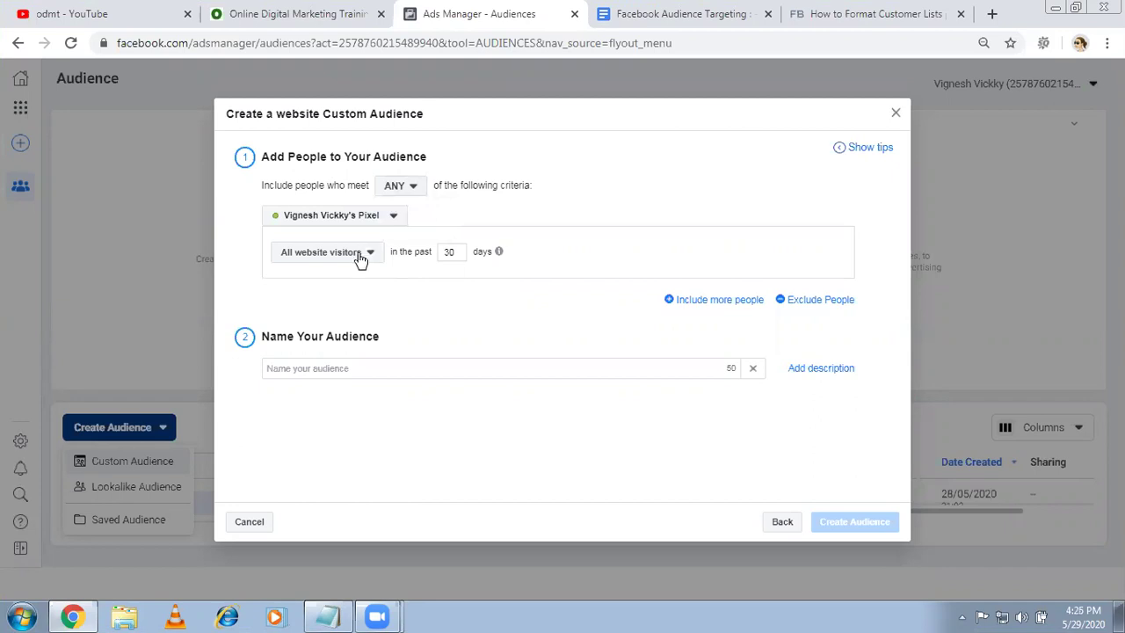
click(304, 10)
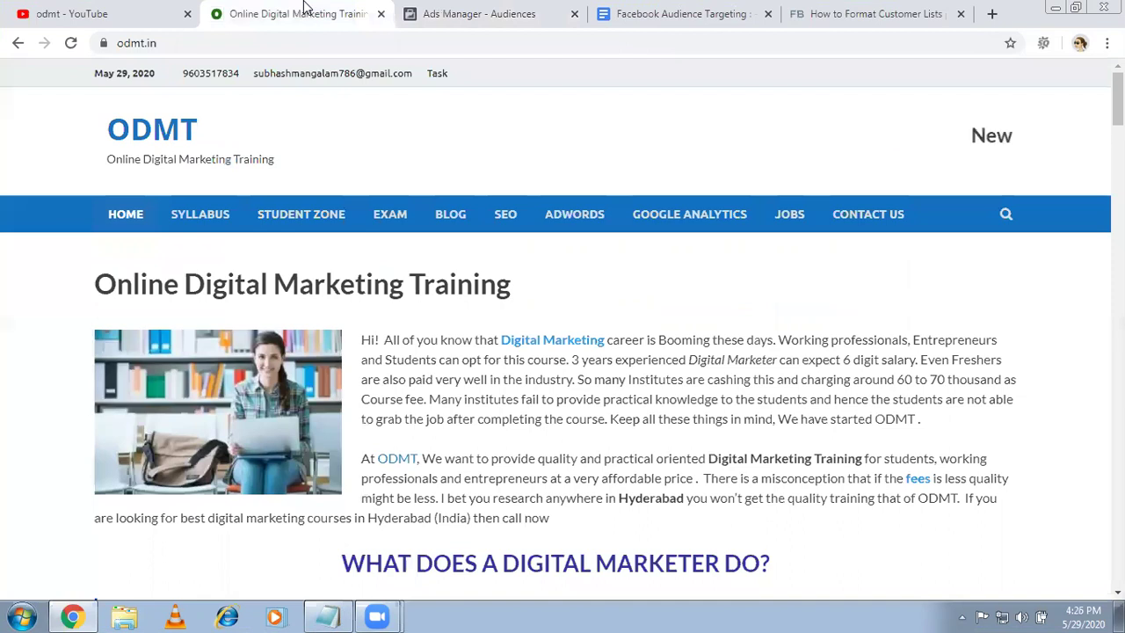
click(459, 10)
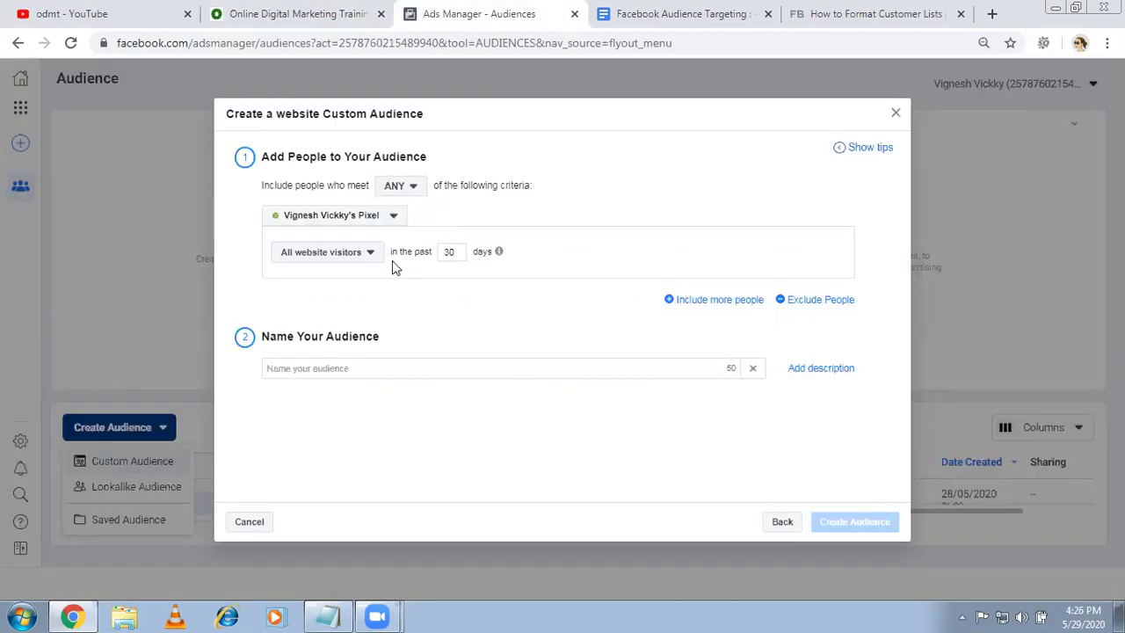
click(329, 373)
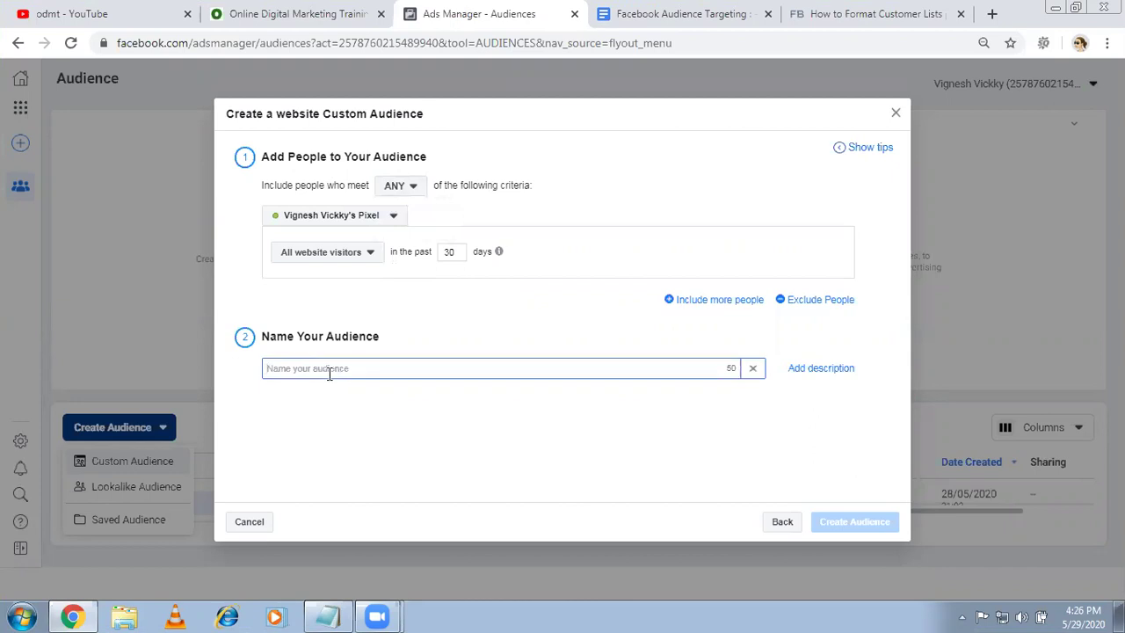
click(255, 8)
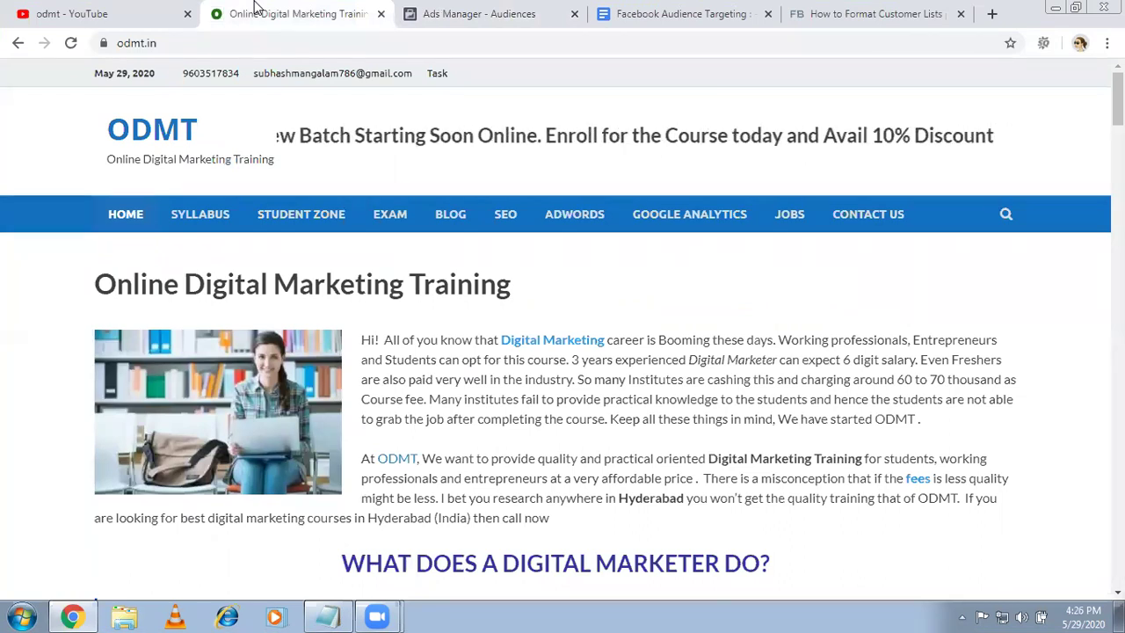
click(475, 10)
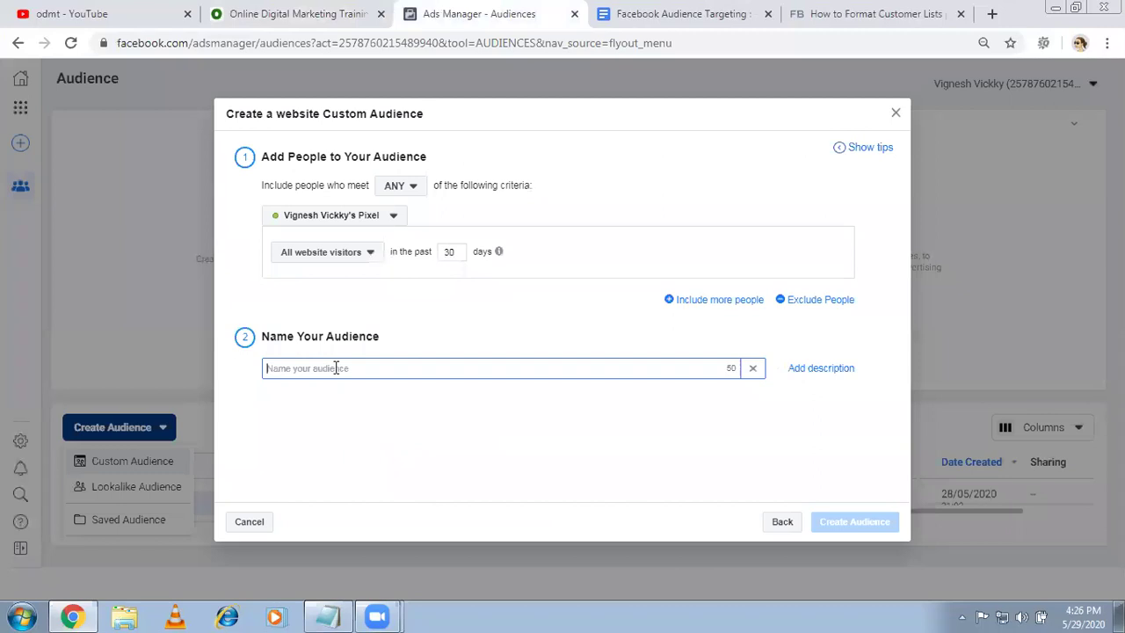
text(All Visitor)
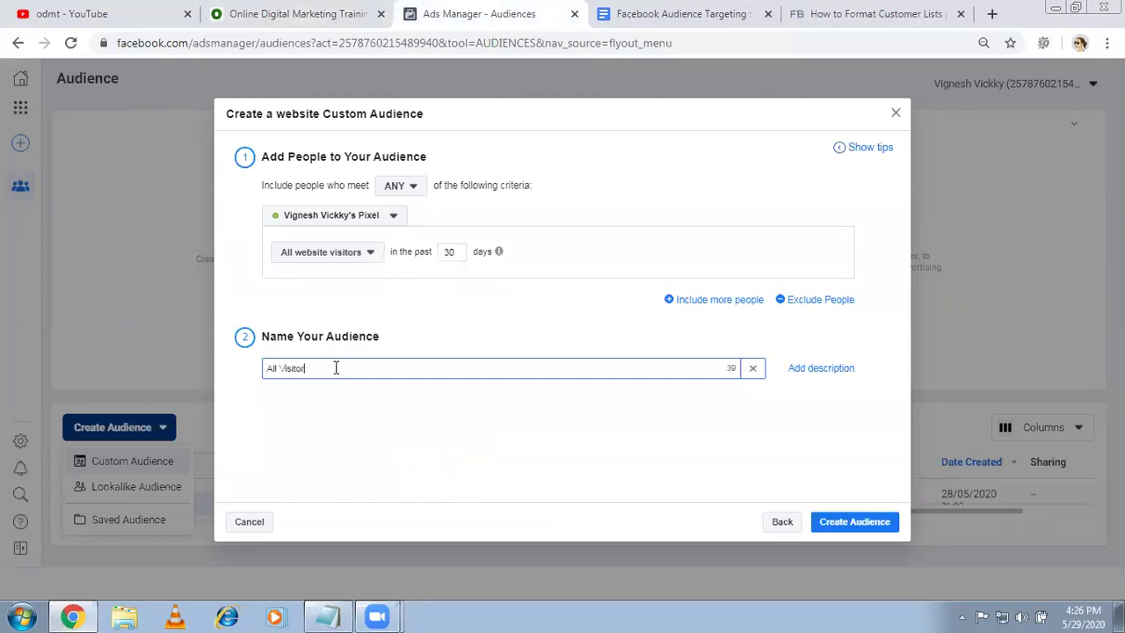
text(s Custom Audience)
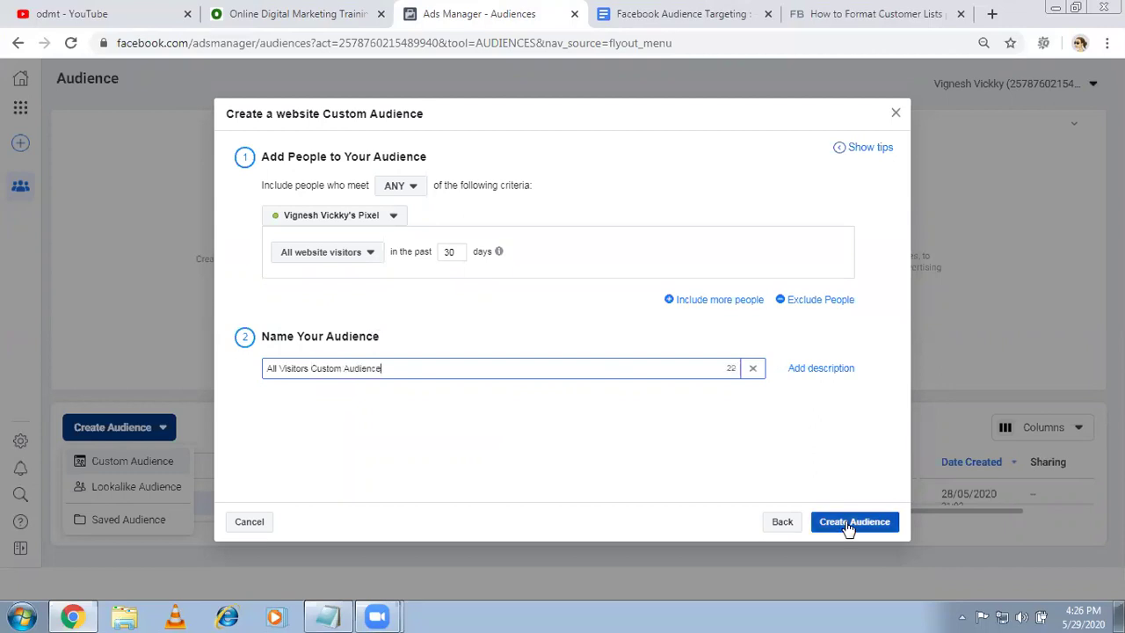
click(848, 526)
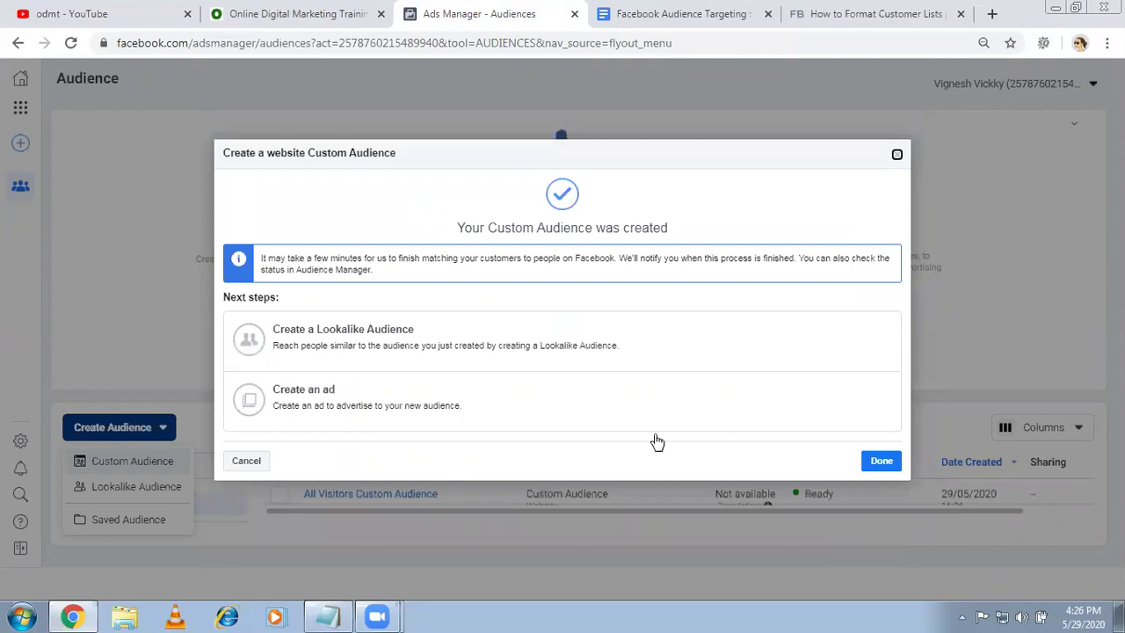
click(880, 461)
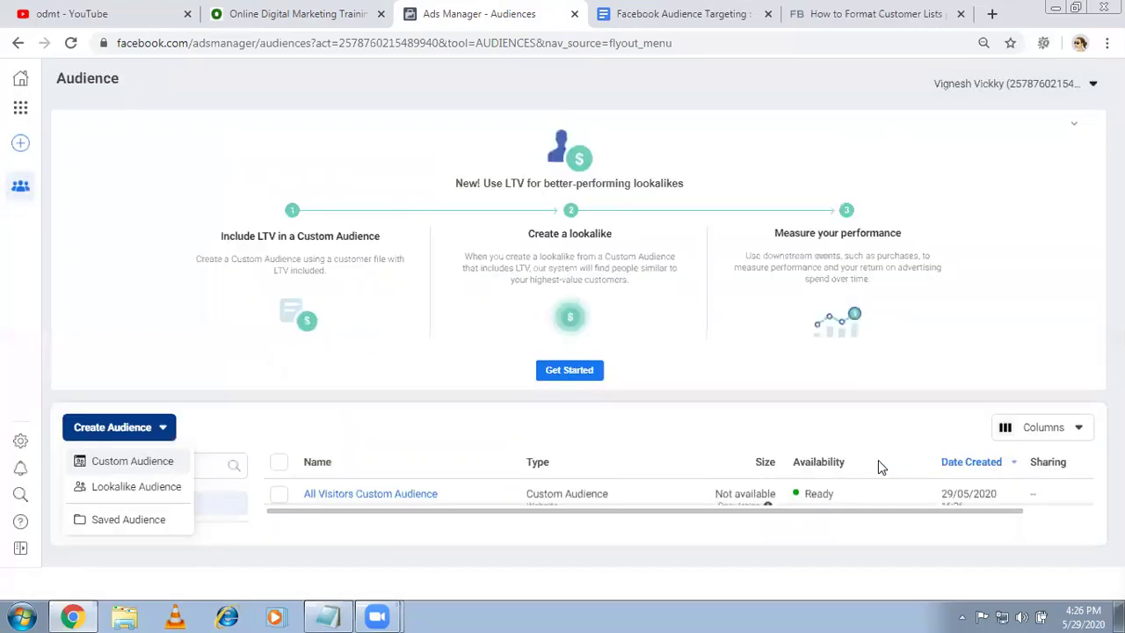
Start another website Custom Audience and set its criterion to people who visited specific web pages.
click(139, 466)
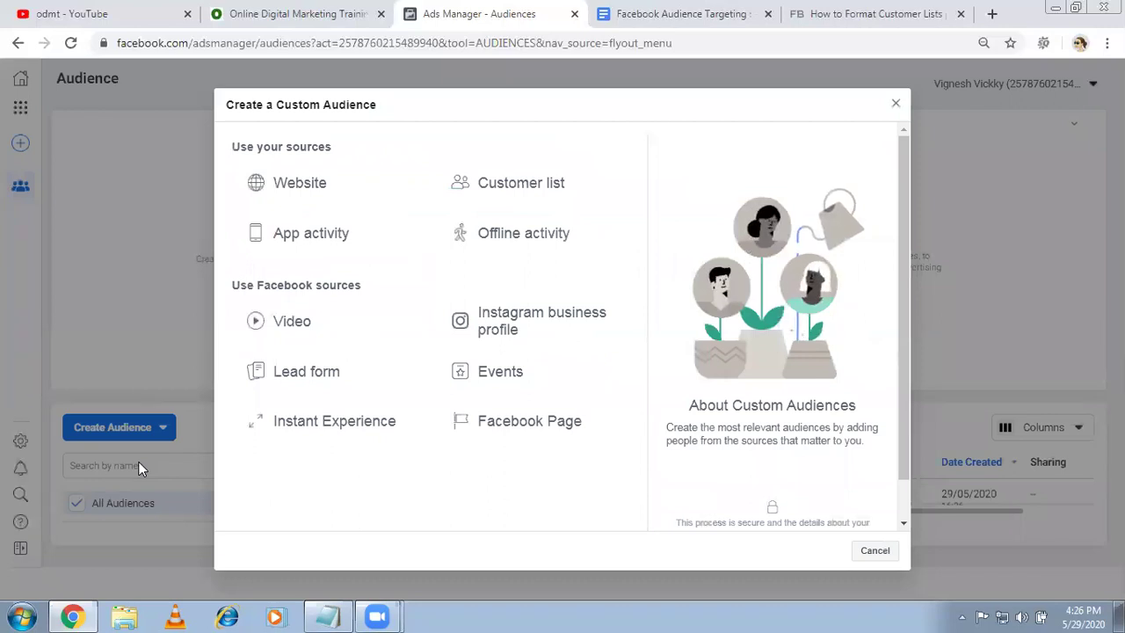
click(294, 195)
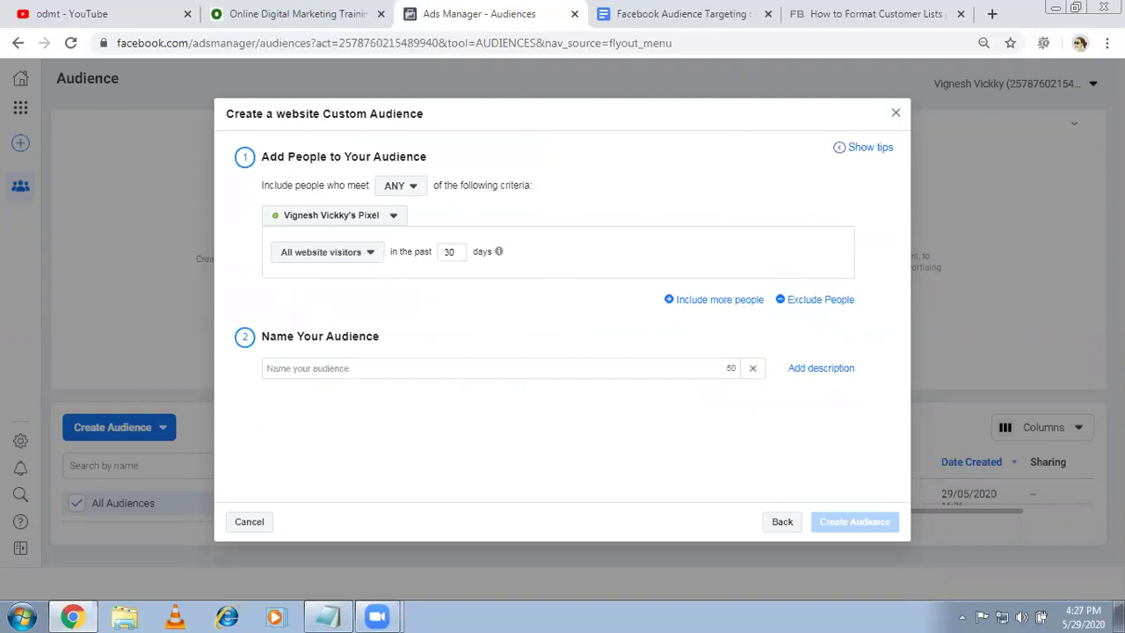
key(ctrl+shift+Tab)
scroll(562, 352, down, 10)
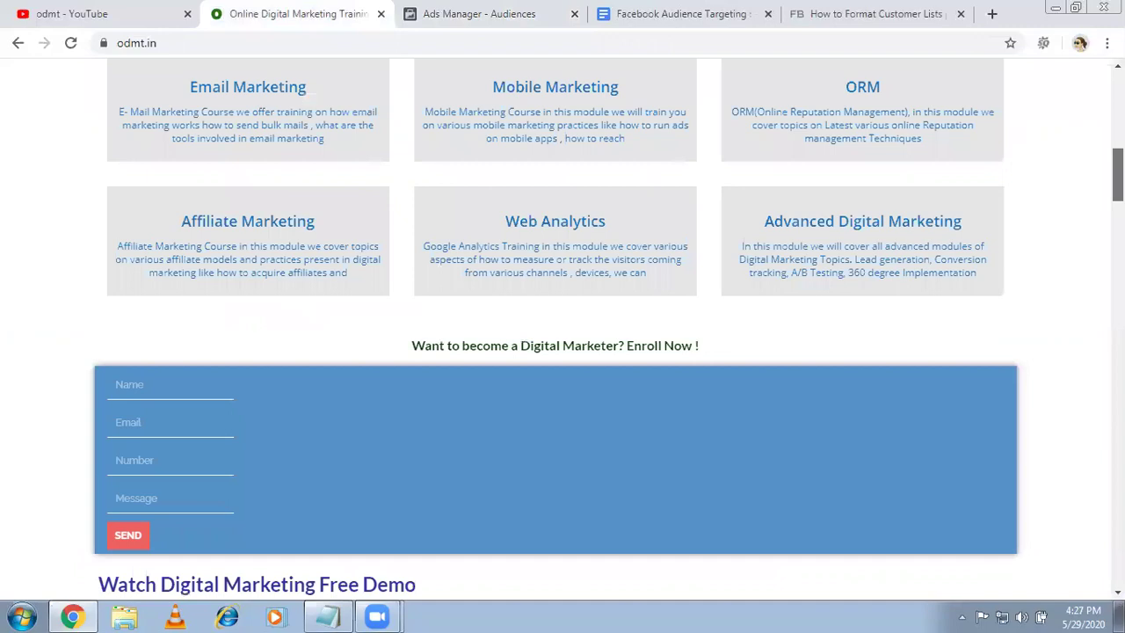
scroll(562, 352, down, 3)
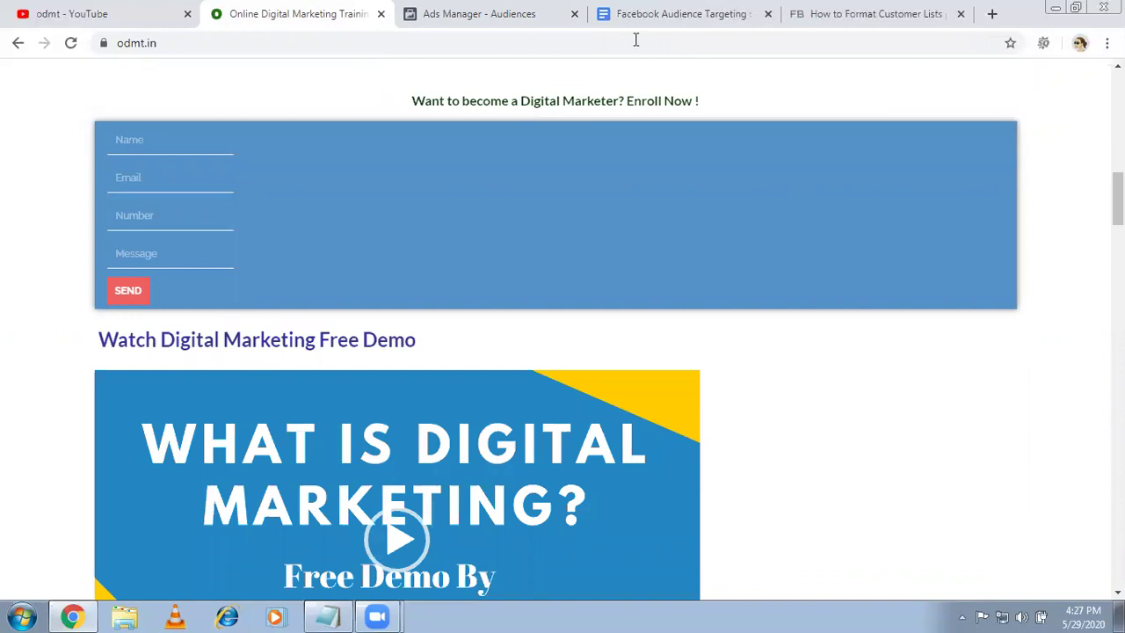
click(501, 10)
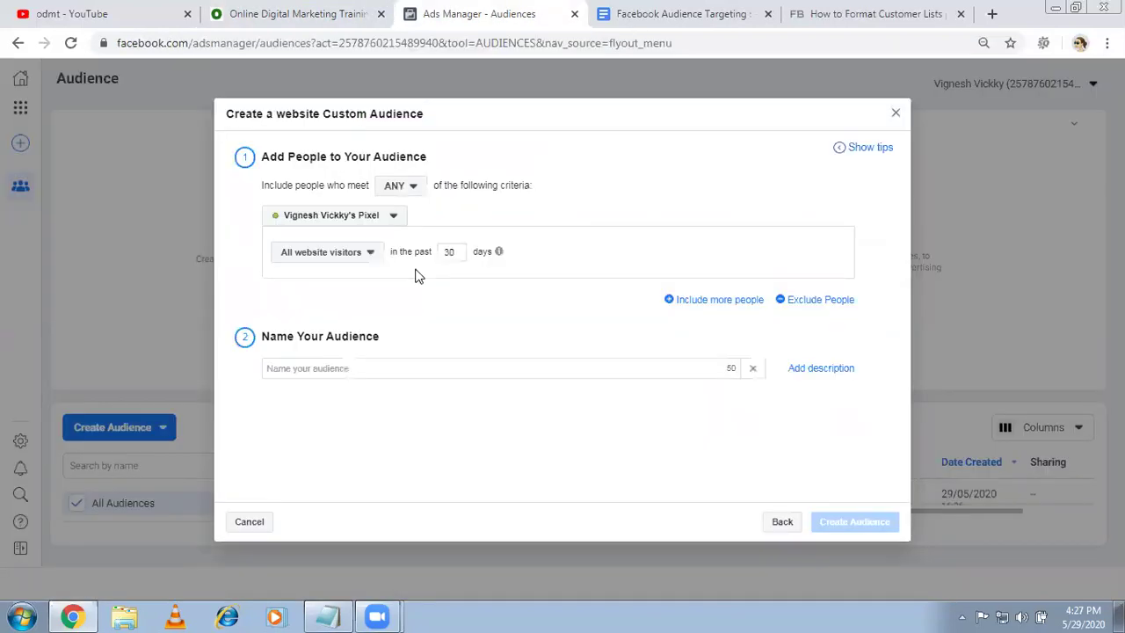
click(371, 255)
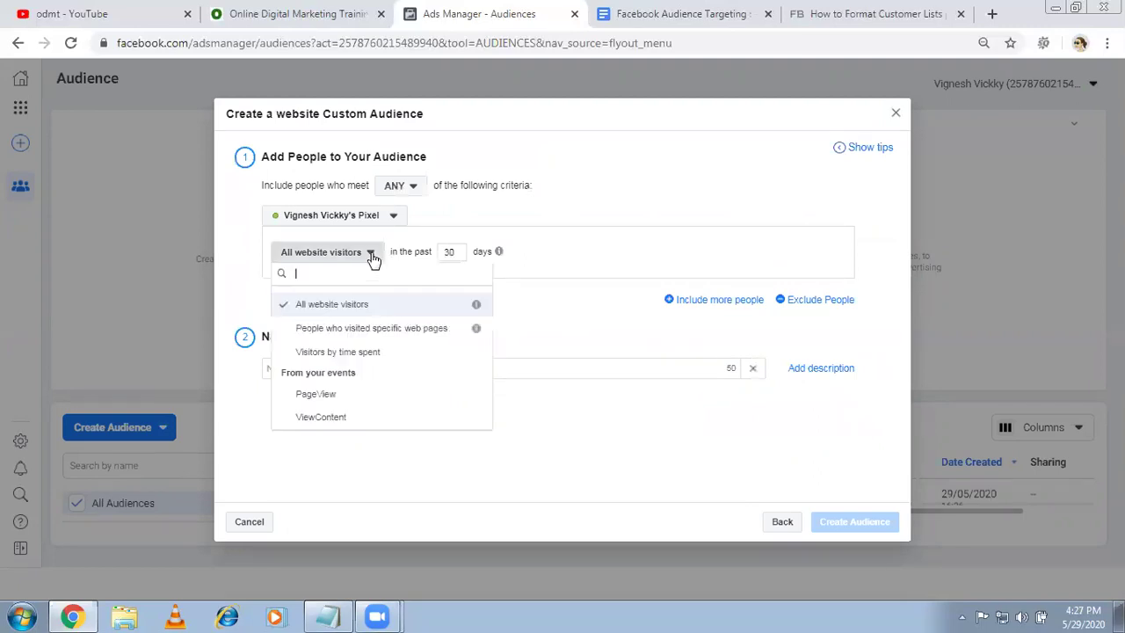
click(358, 329)
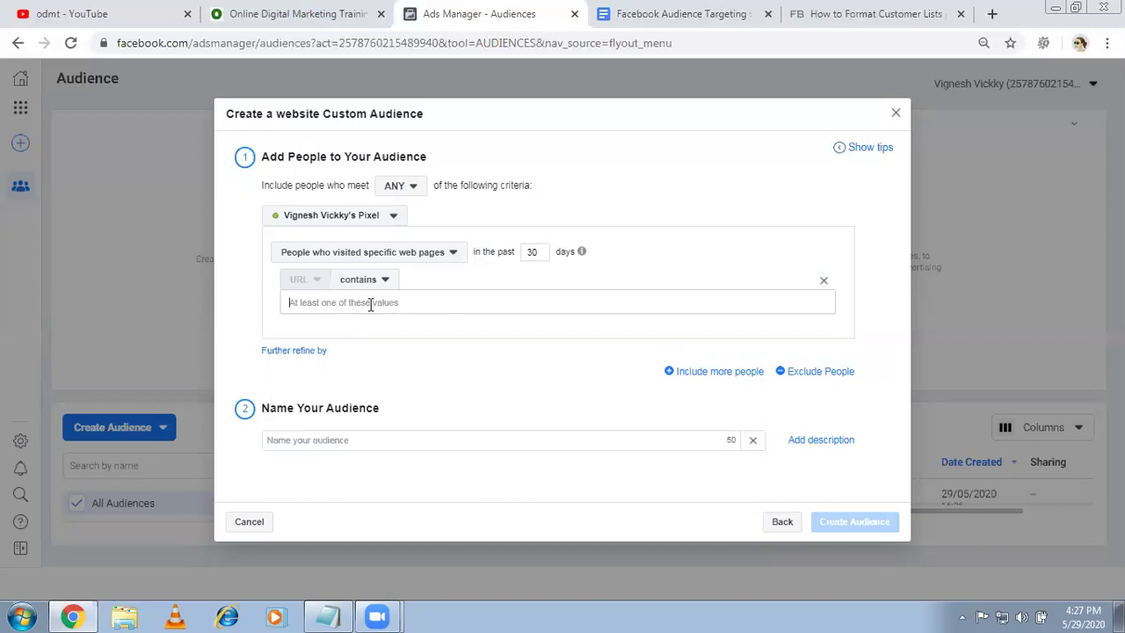
Copy the address of the ODMT website's Adwords category page and return to the website audience form.
click(331, 10)
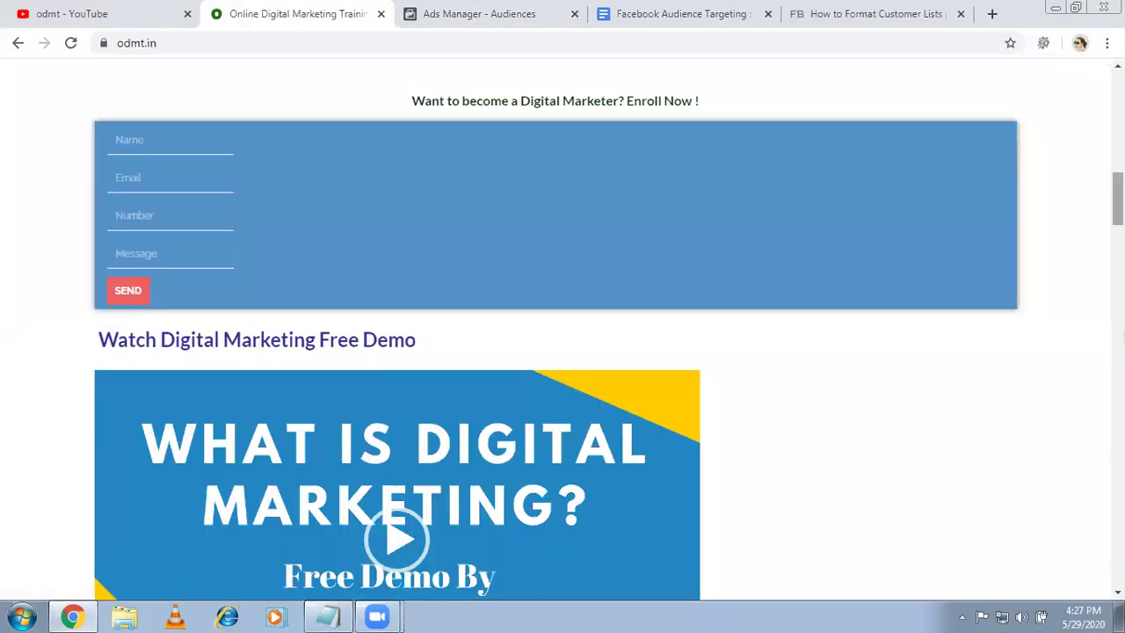
scroll(595, 226, up, 5)
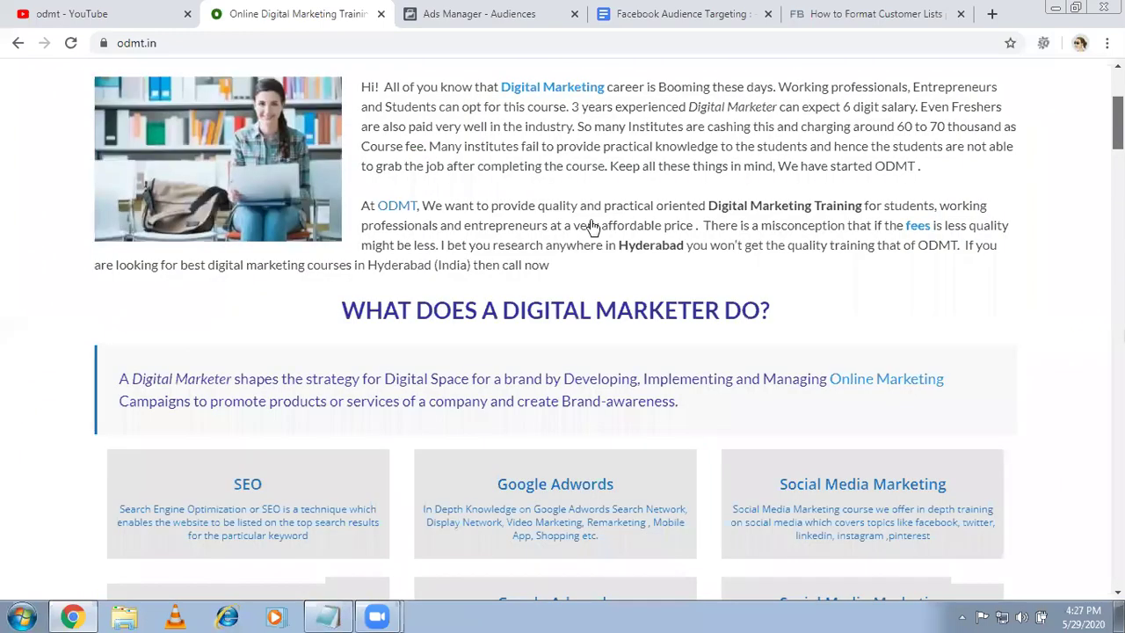
scroll(592, 226, up, 3)
click(574, 214)
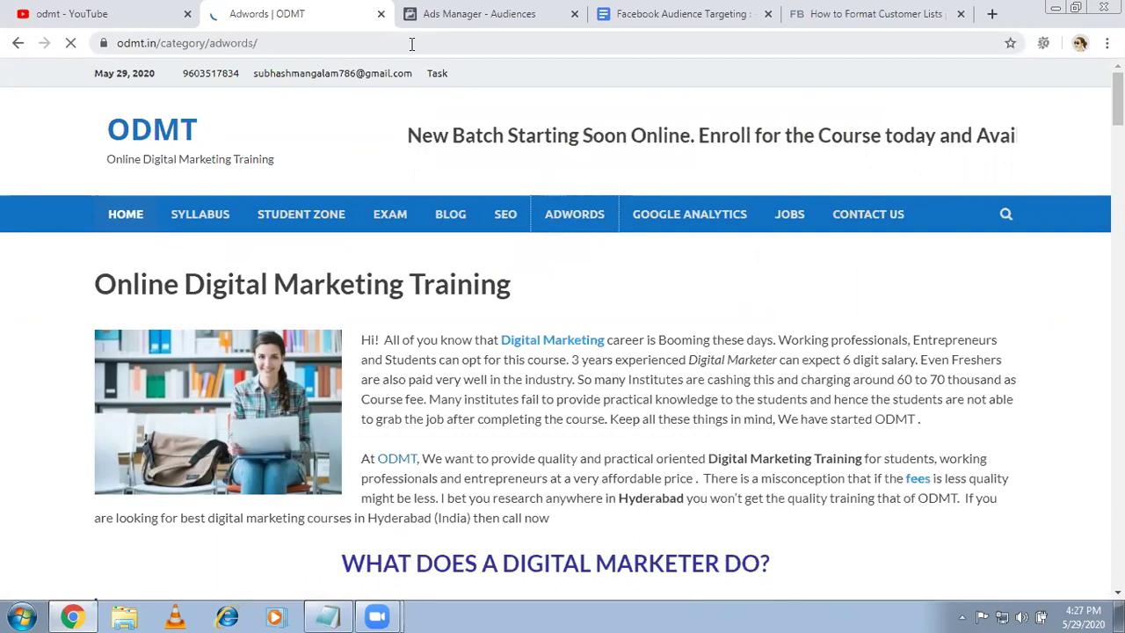
click(412, 43)
key(ctrl+c)
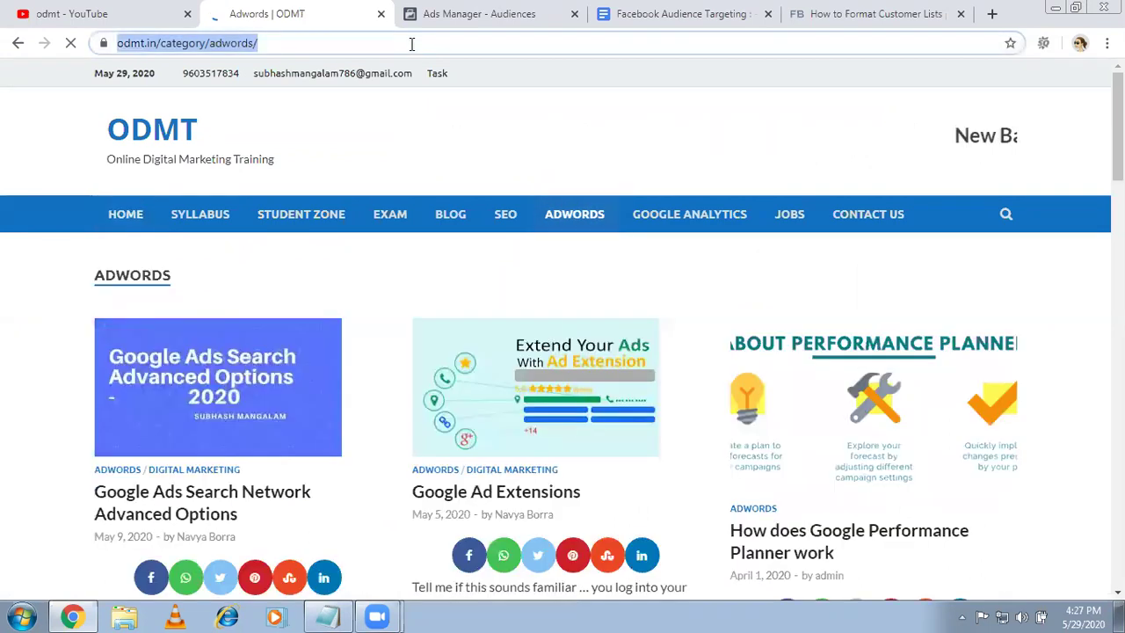
click(507, 7)
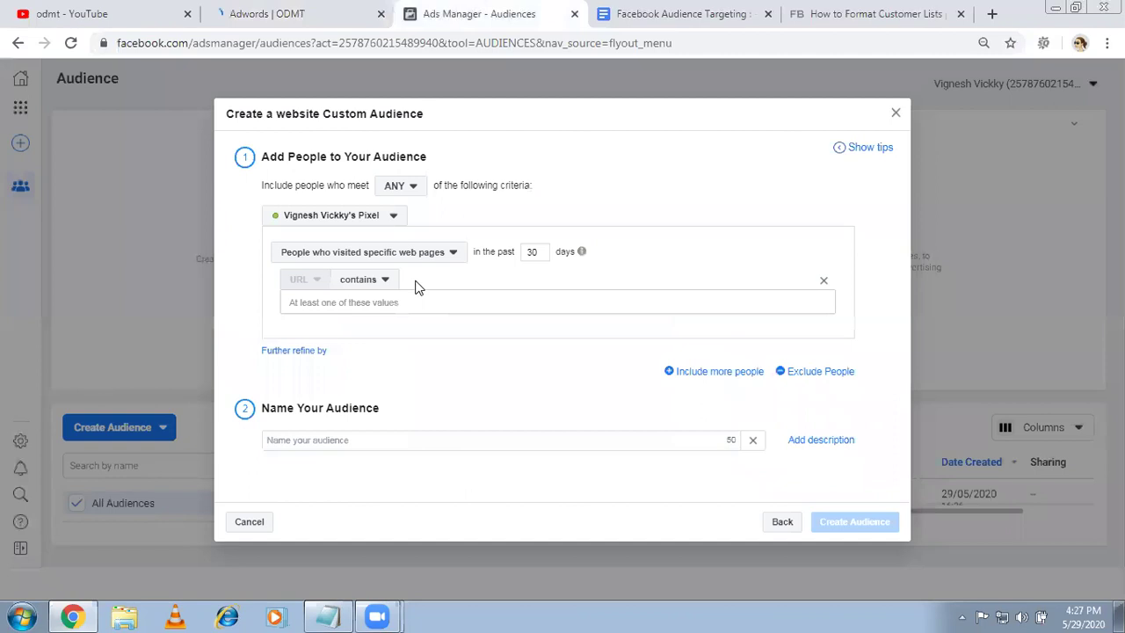
click(292, 9)
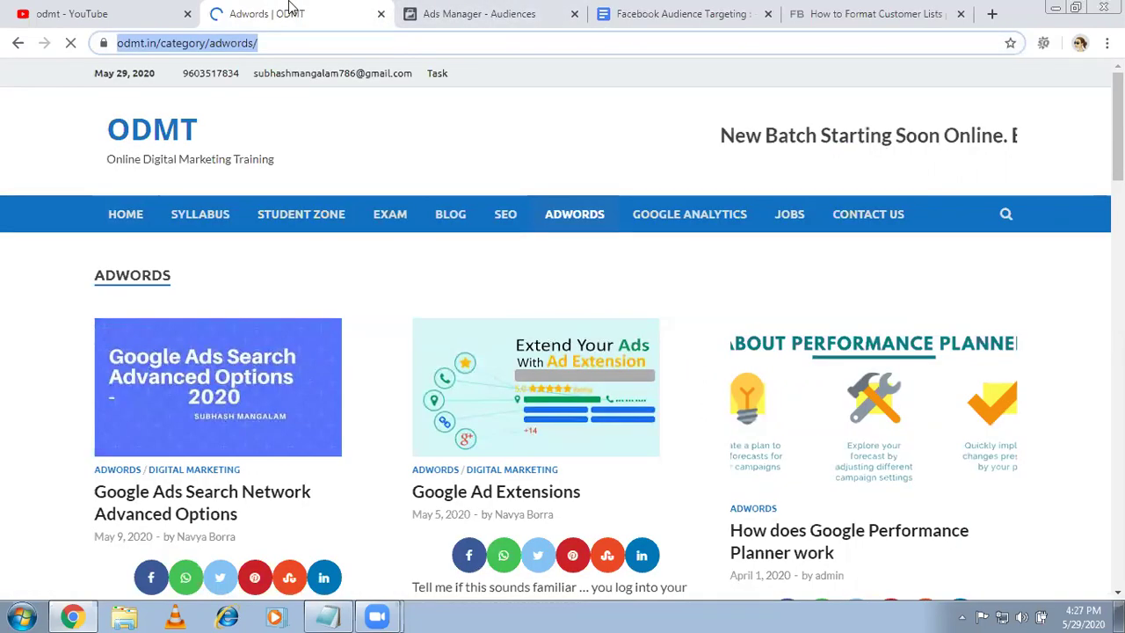
click(472, 7)
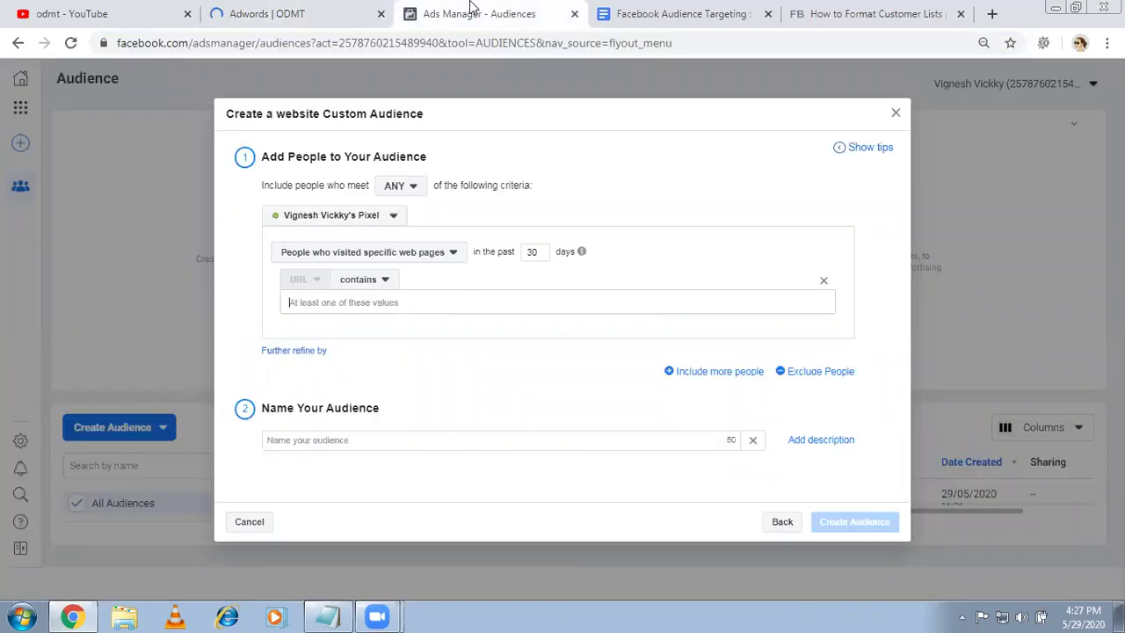
key(ctrl+v)
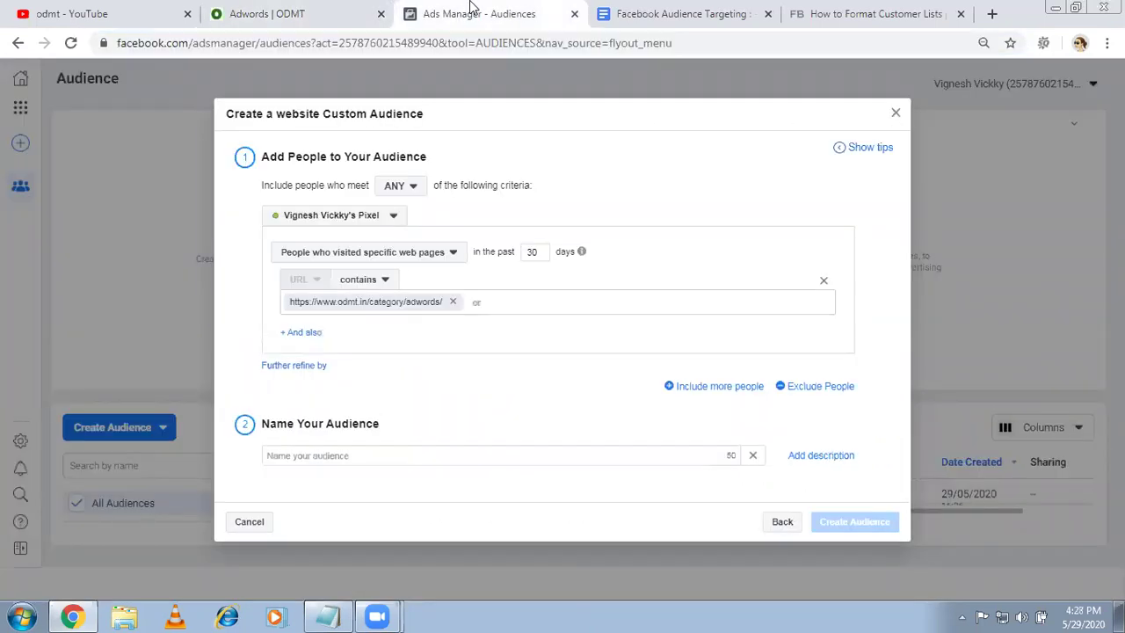
click(452, 302)
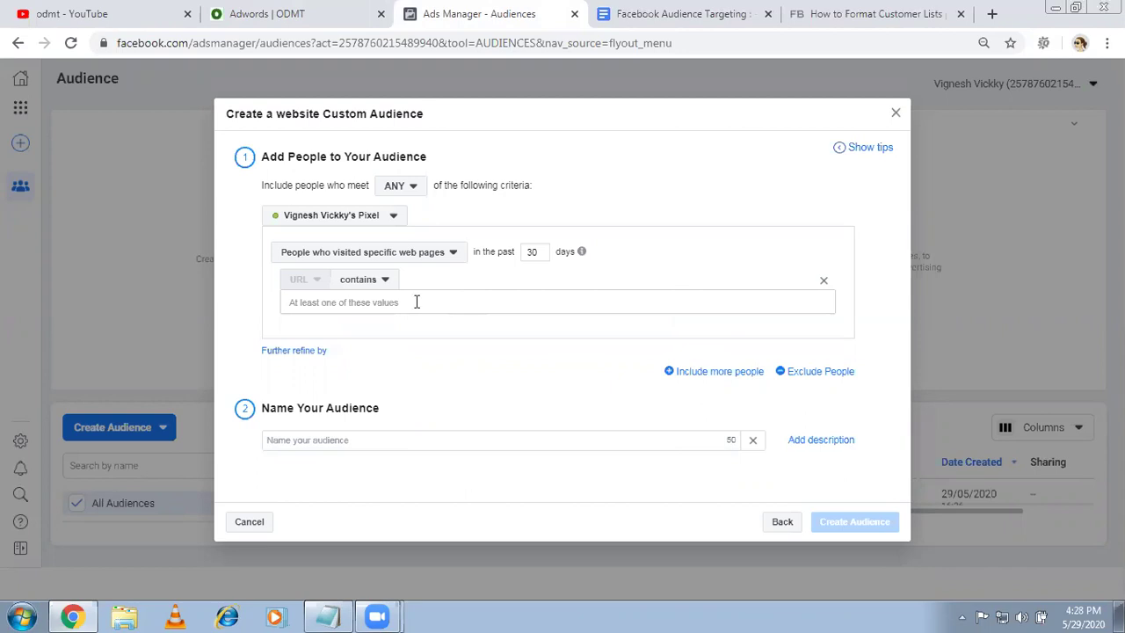
text(adwords)
key(BackSpace)
key(BackSpace)
key(BackSpace)
key(BackSpace)
key(BackSpace)
key(BackSpace)
key(BackSpace)
text(www.odmt.in)
key(Return)
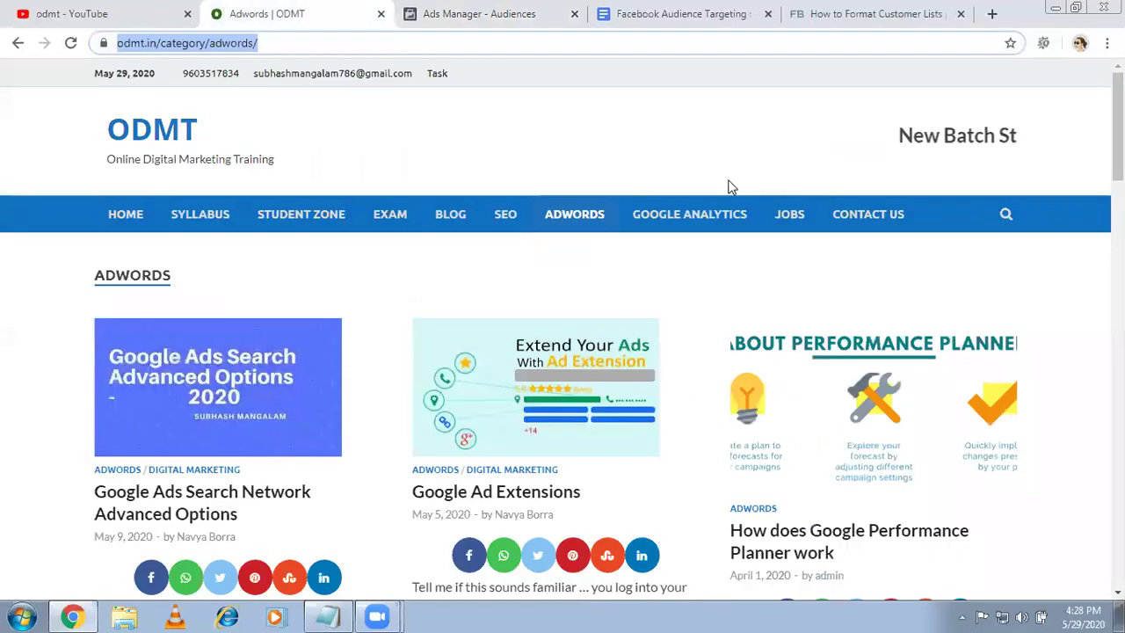
click(492, 13)
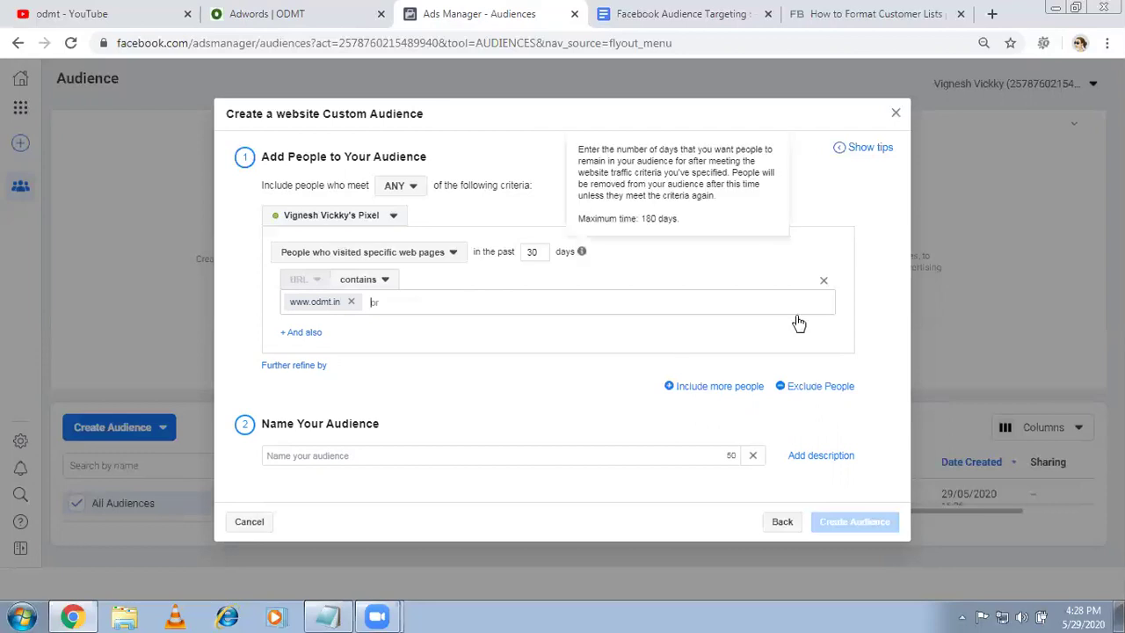
Add an exclusion to the audience and base it on people who visited specific web pages.
click(824, 387)
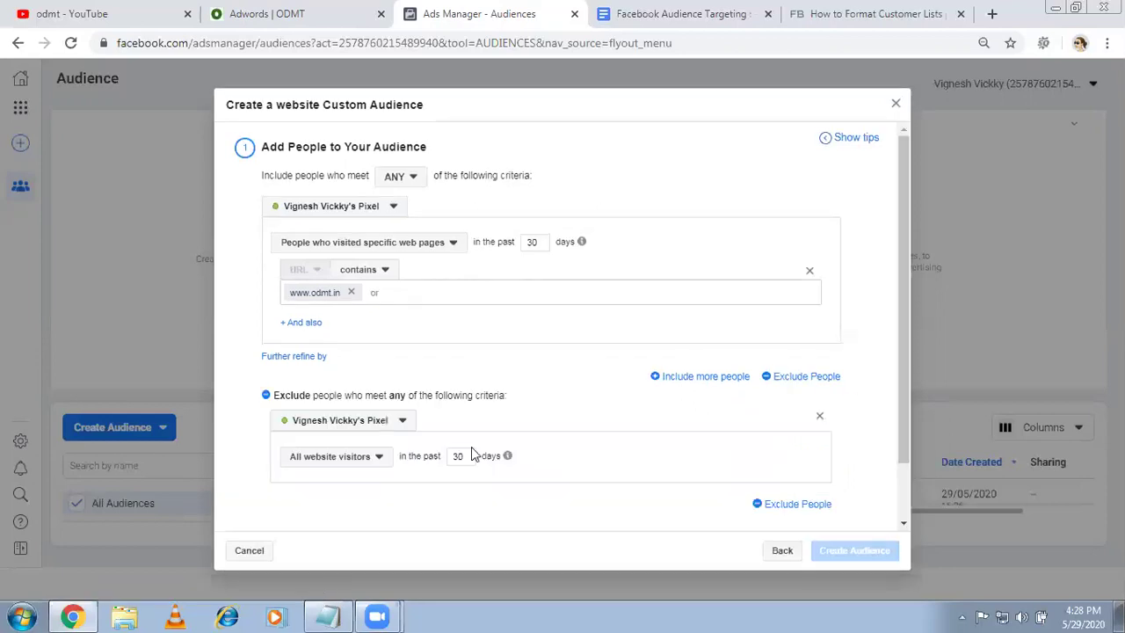
click(380, 458)
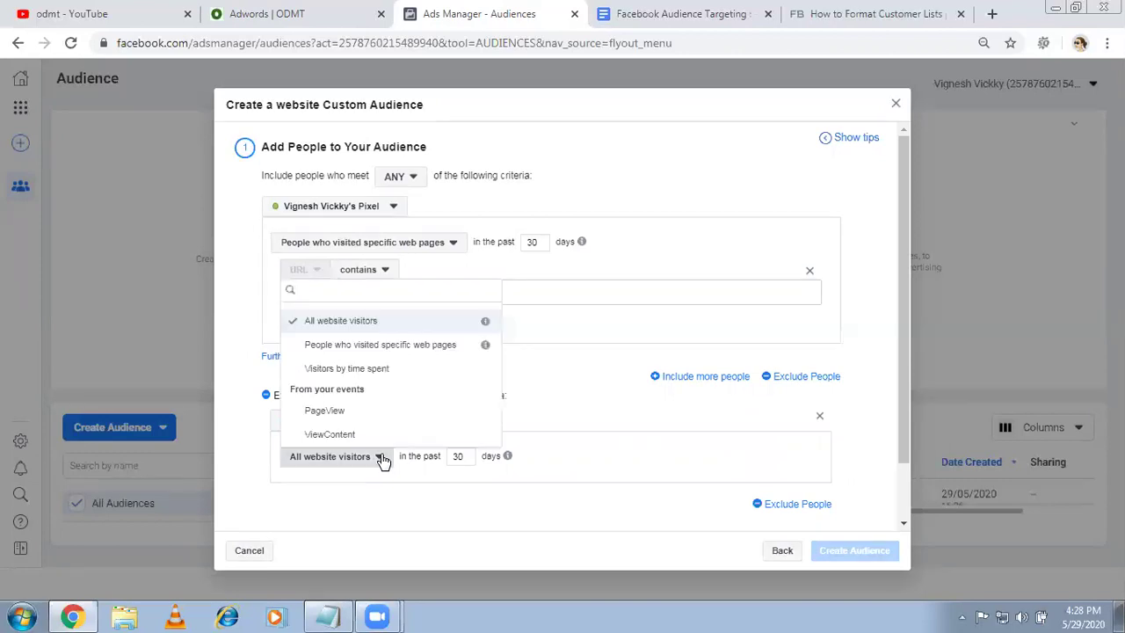
click(395, 346)
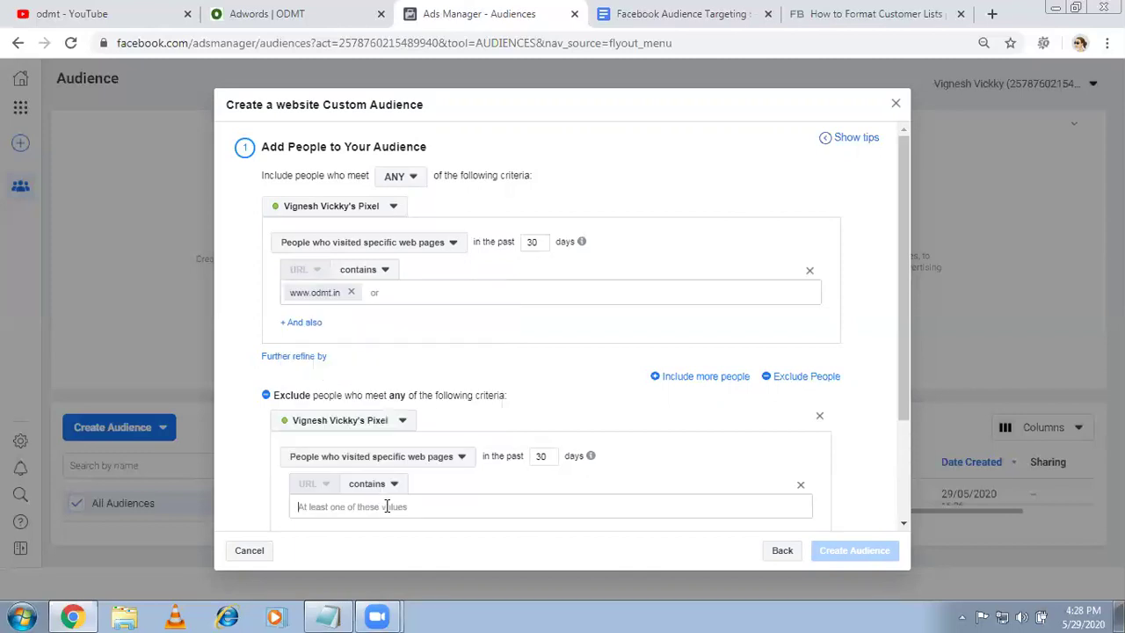
Set the exclusion's URL condition to contain "thank-you".
text(thank)
key(Return)
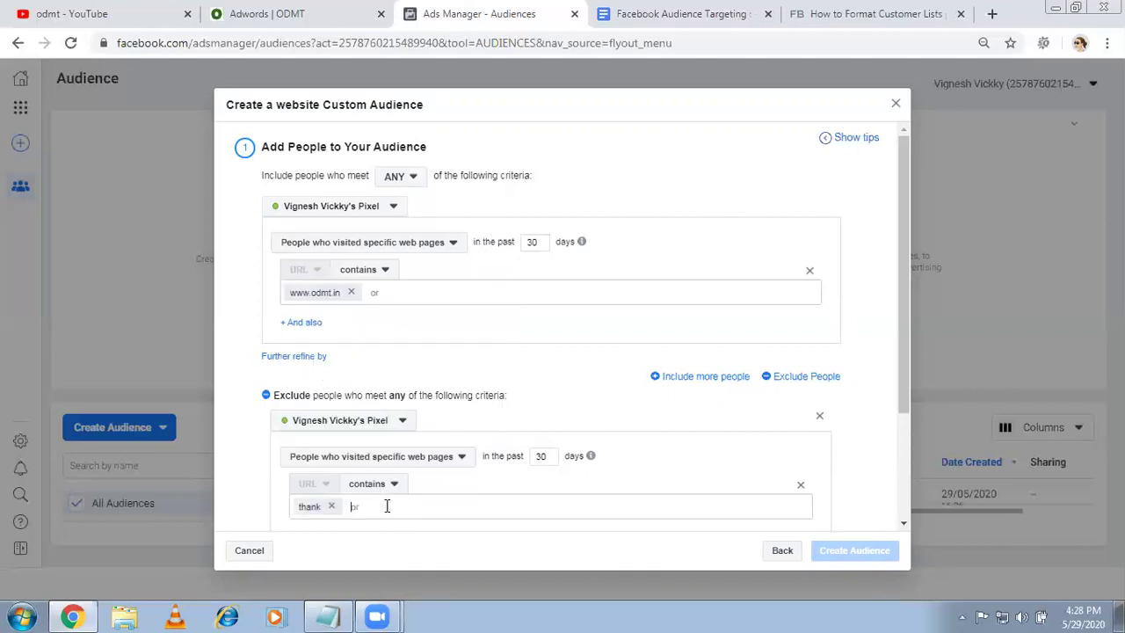
key(BackSpace)
text(thabk)
key(BackSpace)
key(BackSpace)
key(BackSpace)
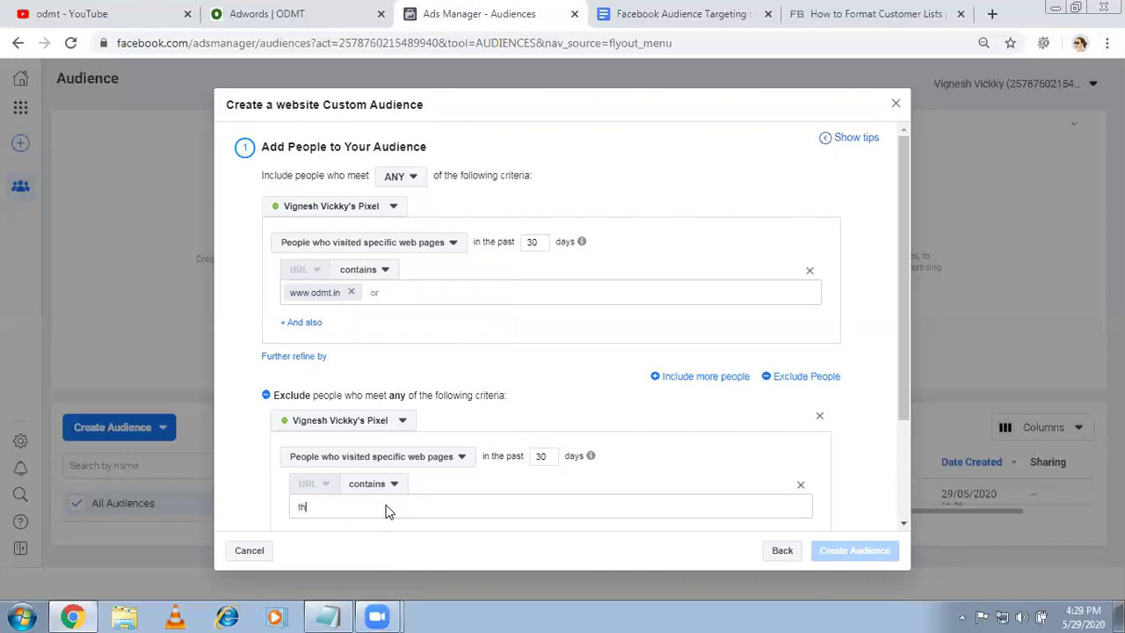
text(ank-you)
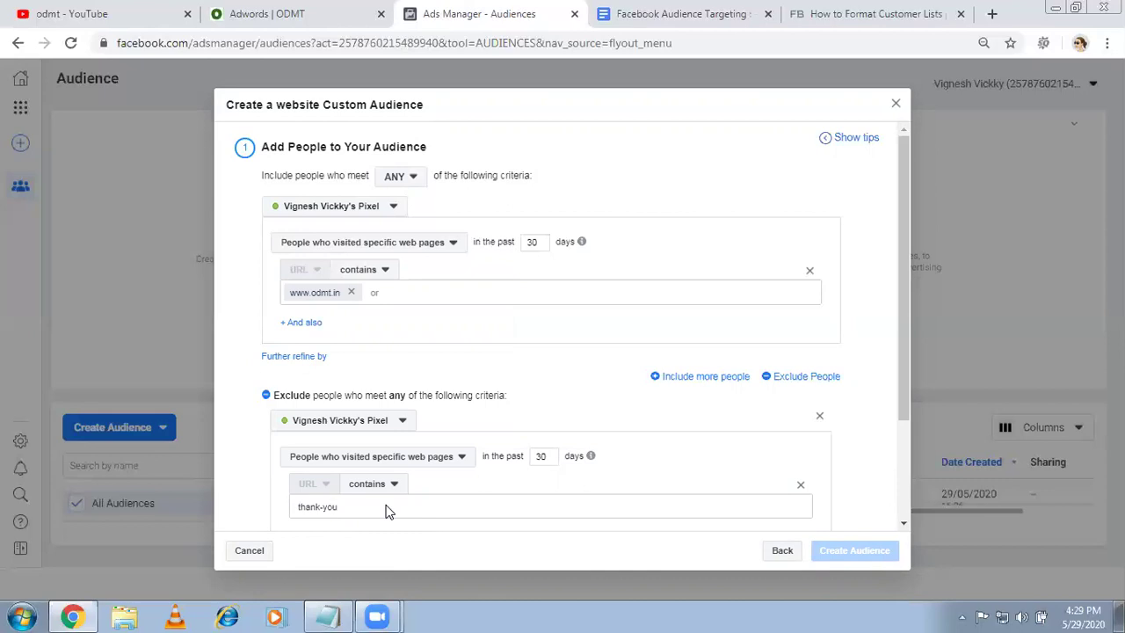
click(290, 11)
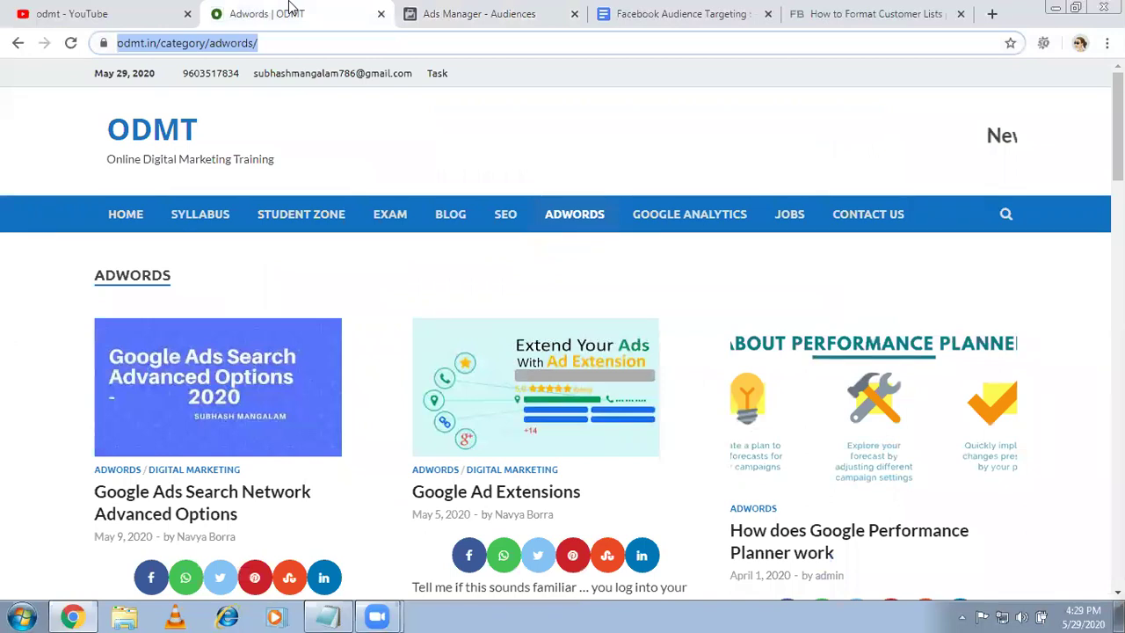
click(499, 21)
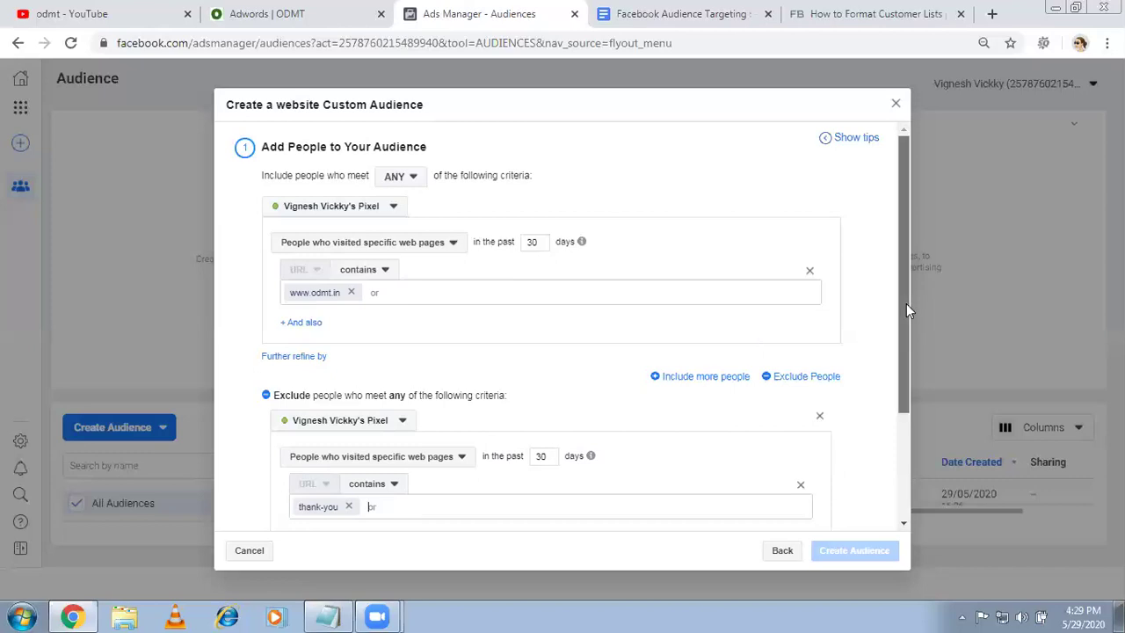
Name the audience "Non Convrted Custom Audiences", create it and finish the setup.
drag(904, 350, 899, 433)
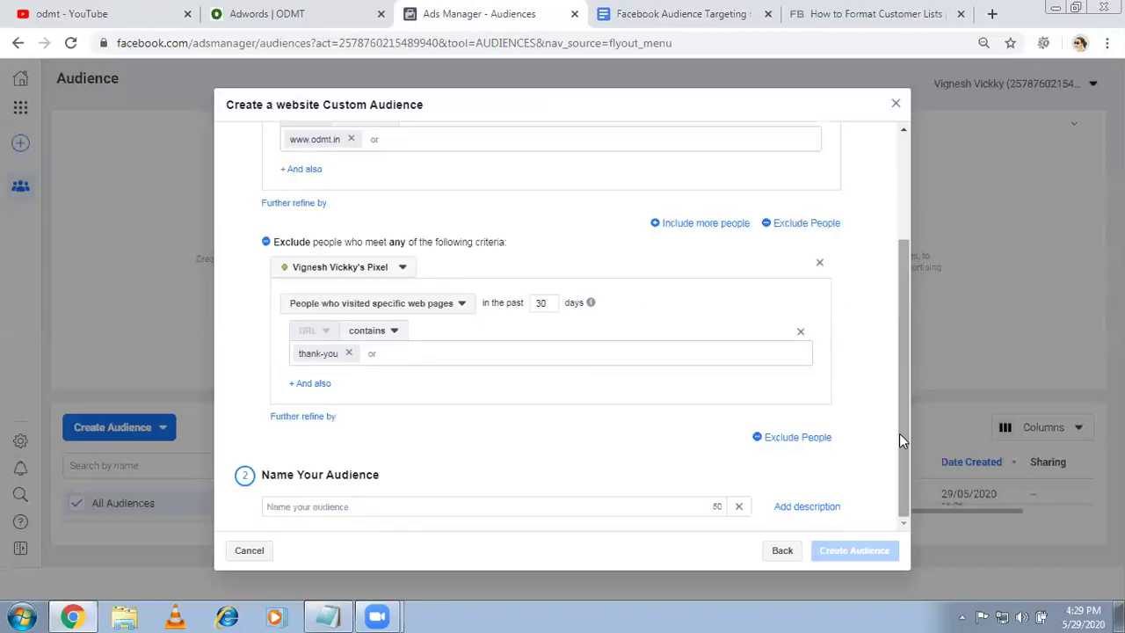
click(416, 509)
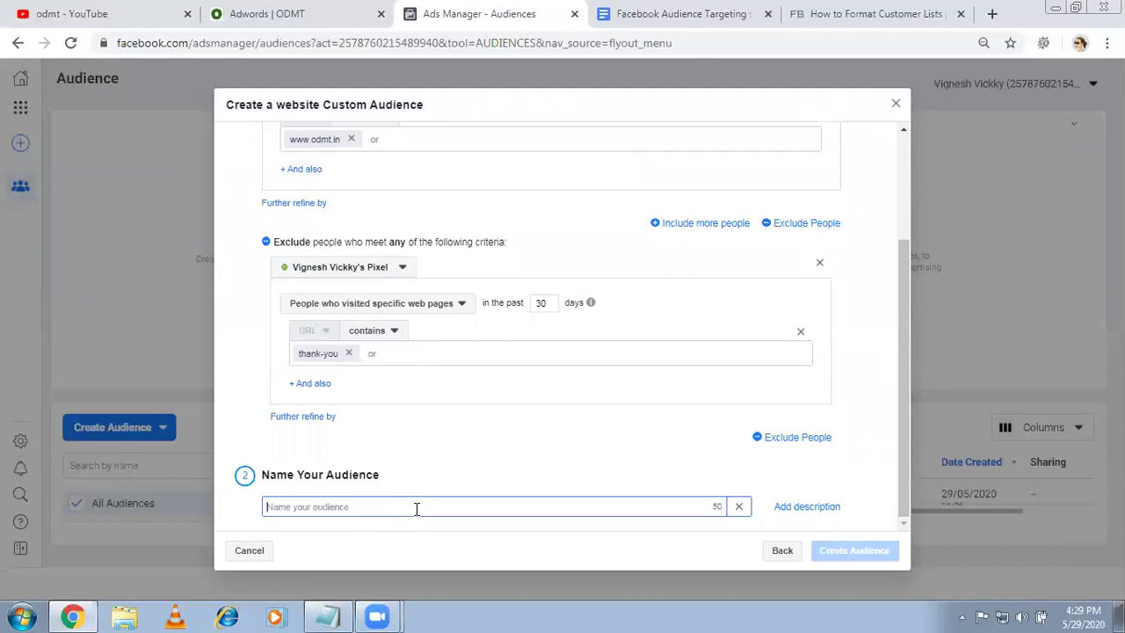
text(Non)
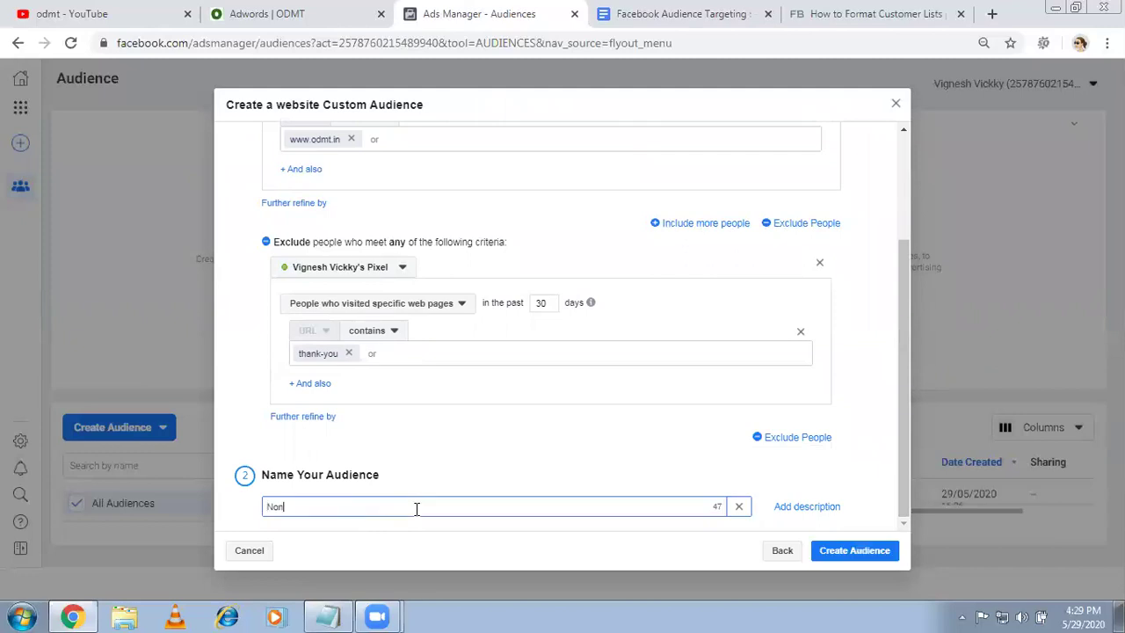
text( Convrted Custom Audiences)
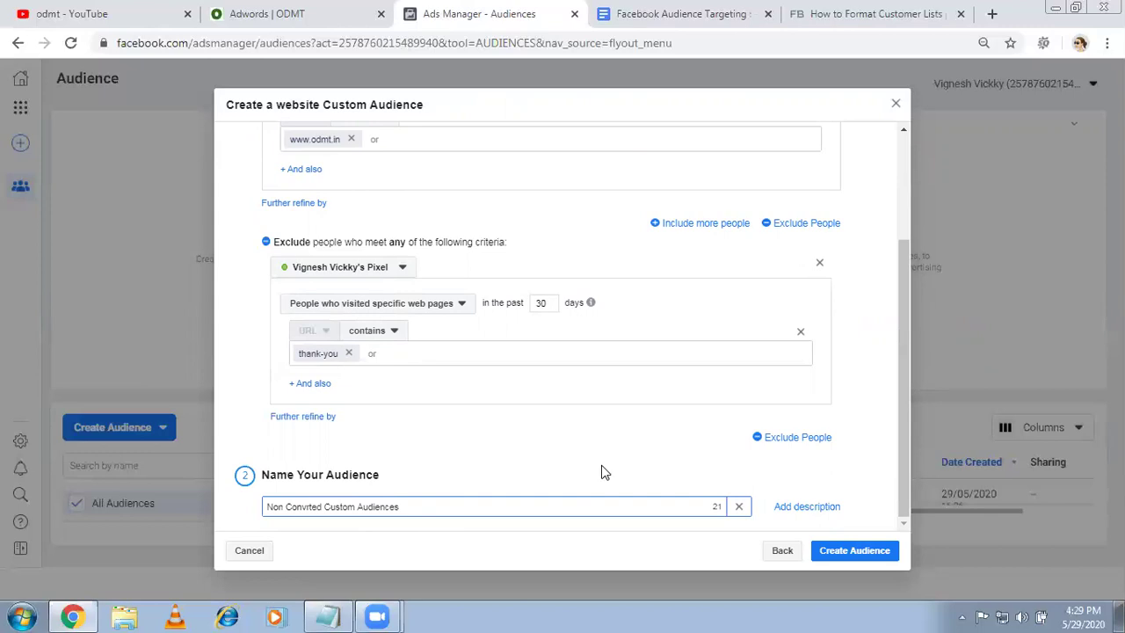
click(841, 556)
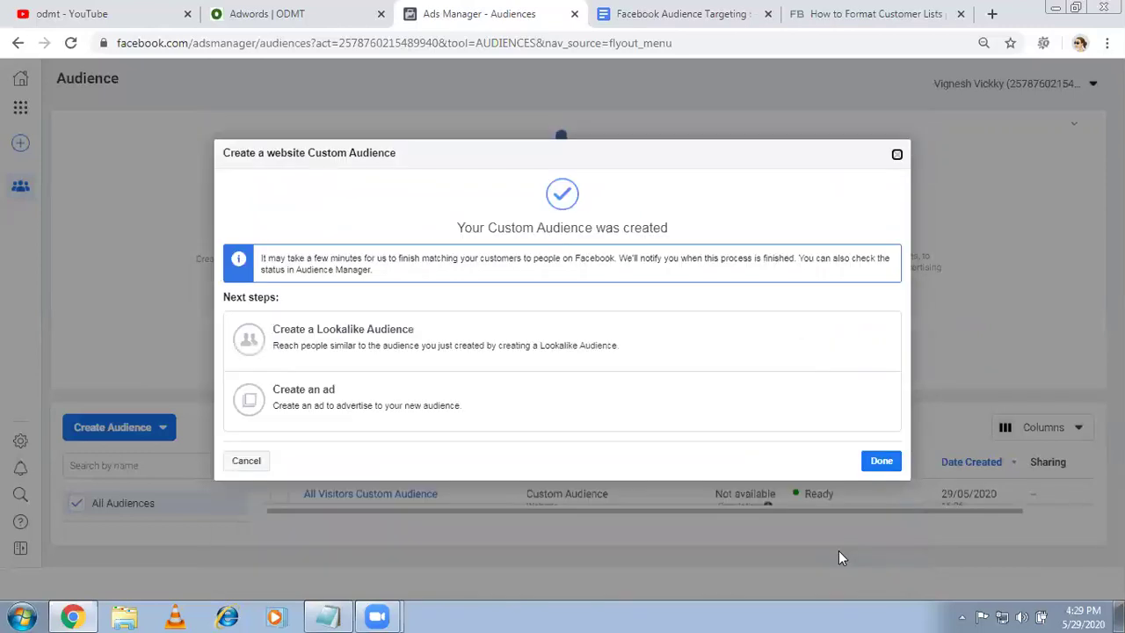
click(881, 461)
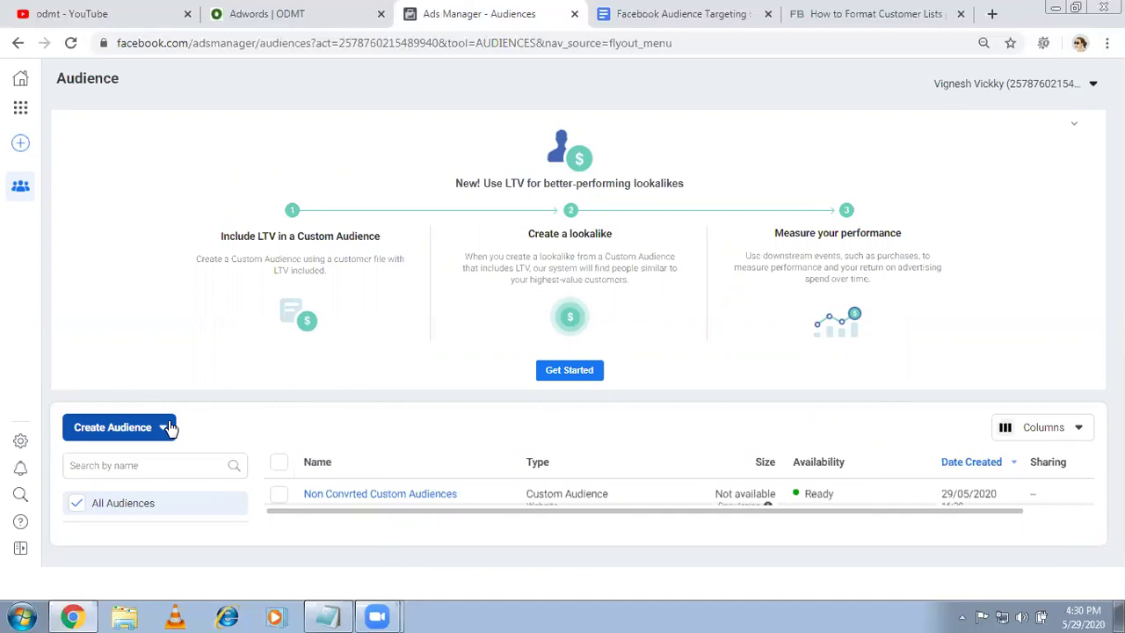
Start a new Custom Audience from the Website source and set its criterion to visitors by time spent.
click(170, 427)
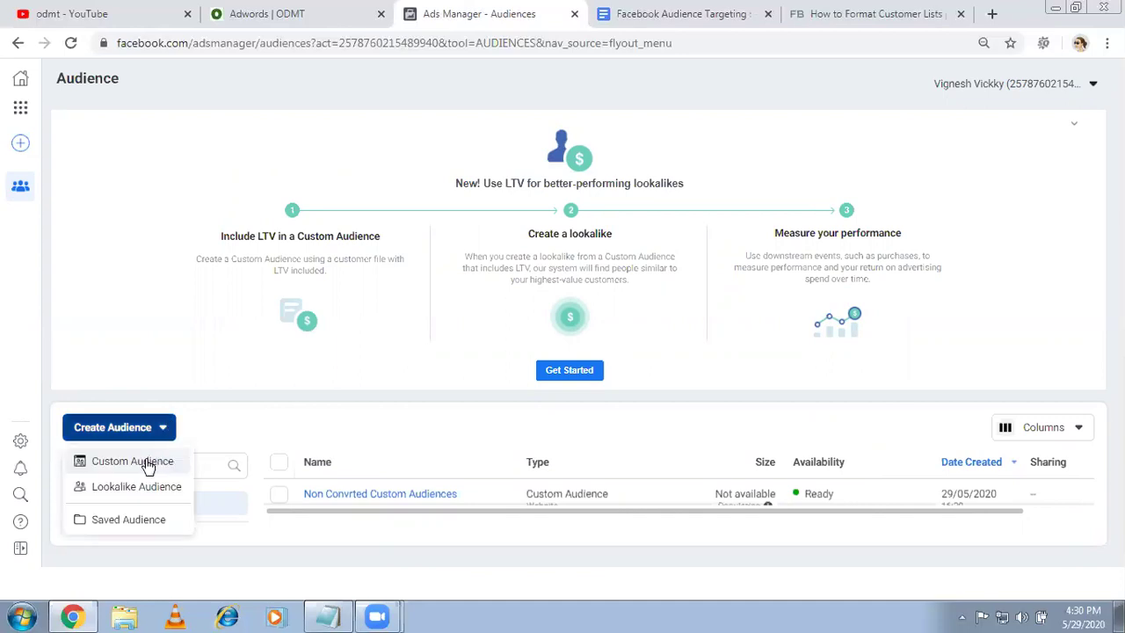
click(147, 462)
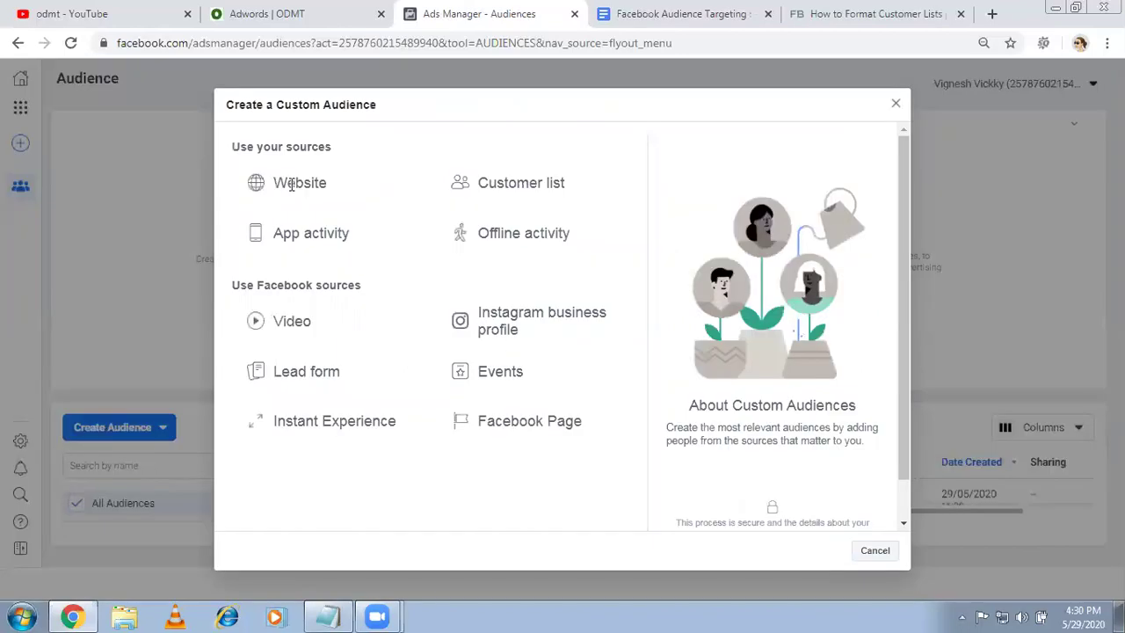
click(301, 184)
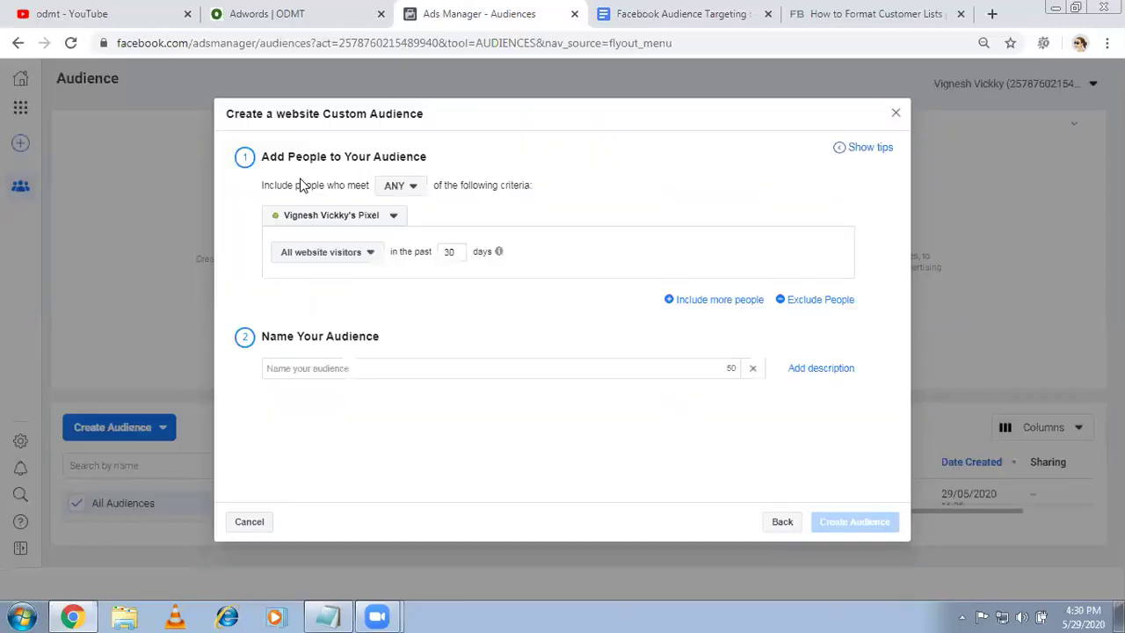
click(370, 253)
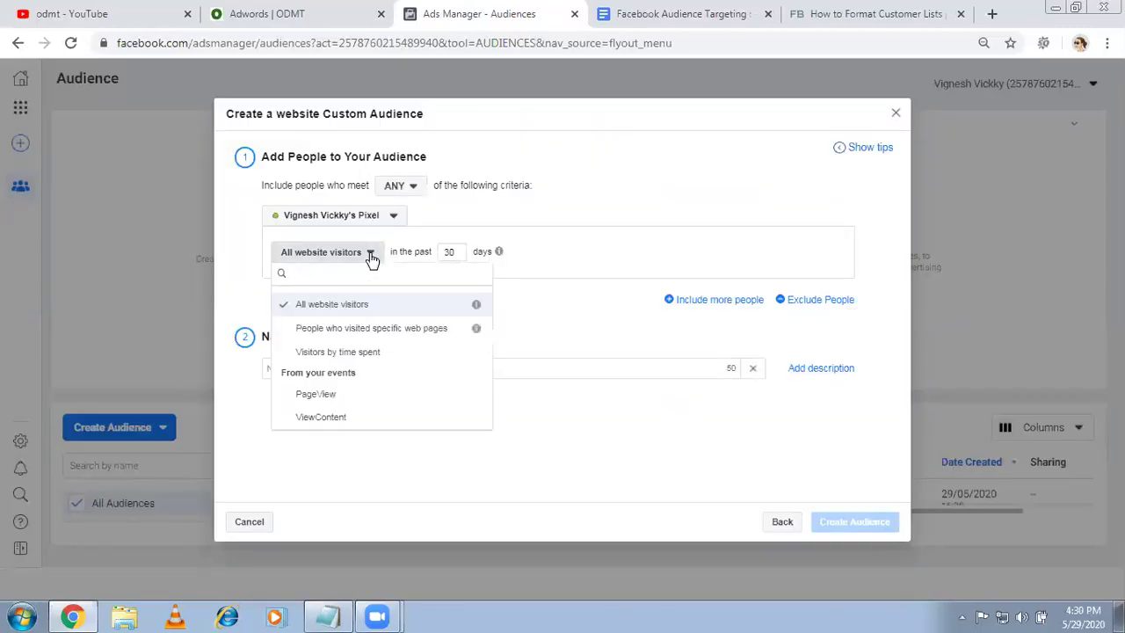
click(355, 354)
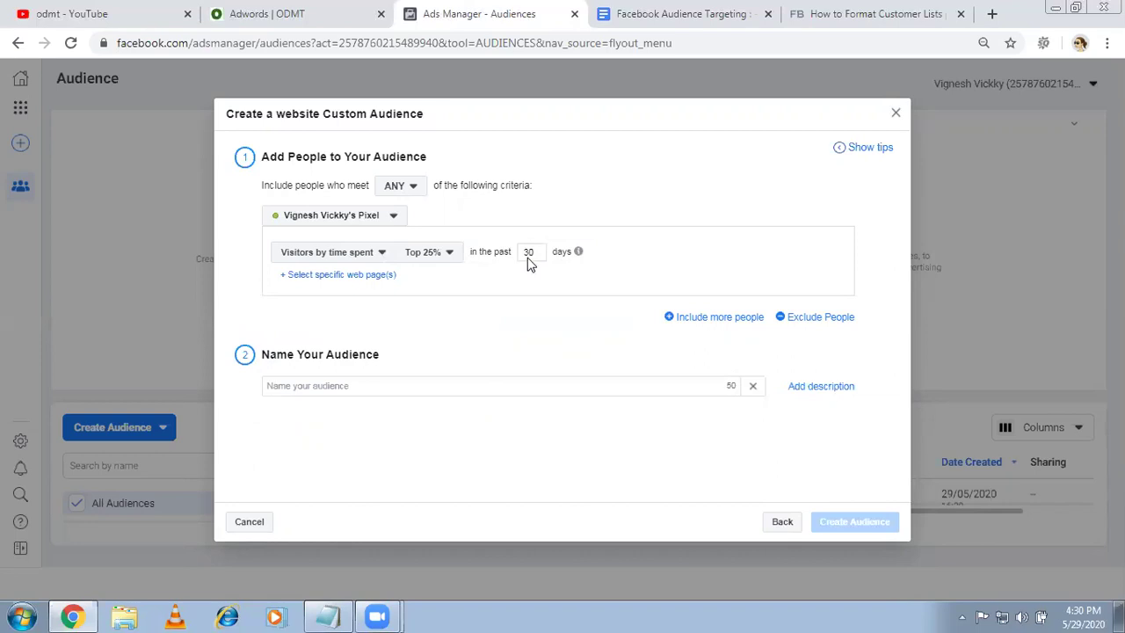
Limit the time-spent criterion to specific web pages whose URL contains "seo" or "adwords".
click(352, 276)
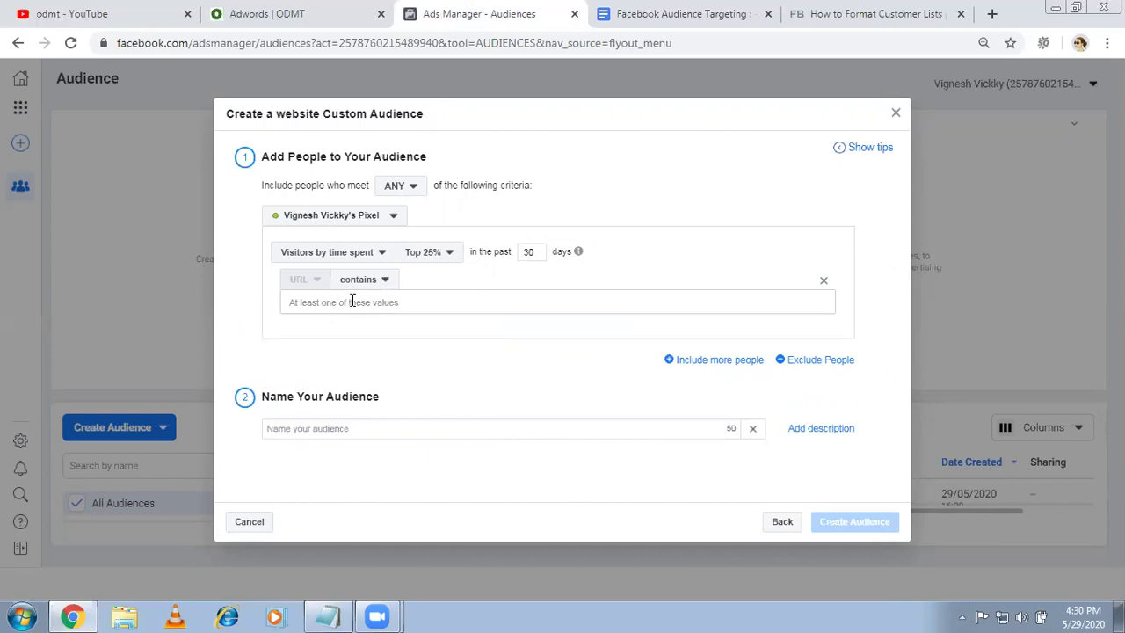
click(351, 301)
text(seo)
key(Return)
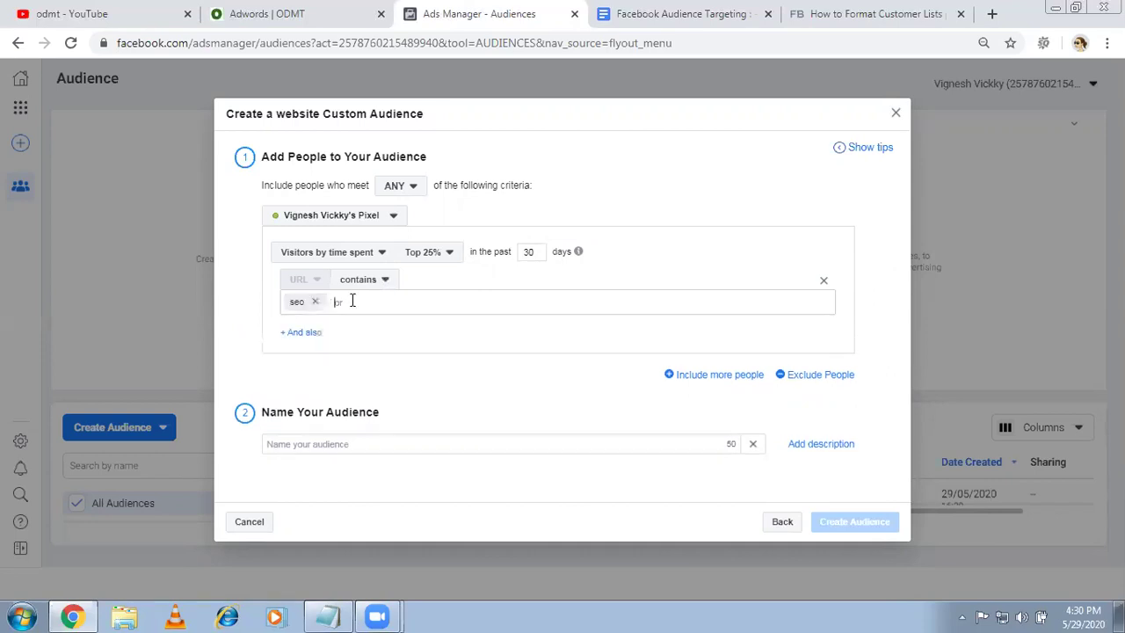
text(adwords)
key(Return)
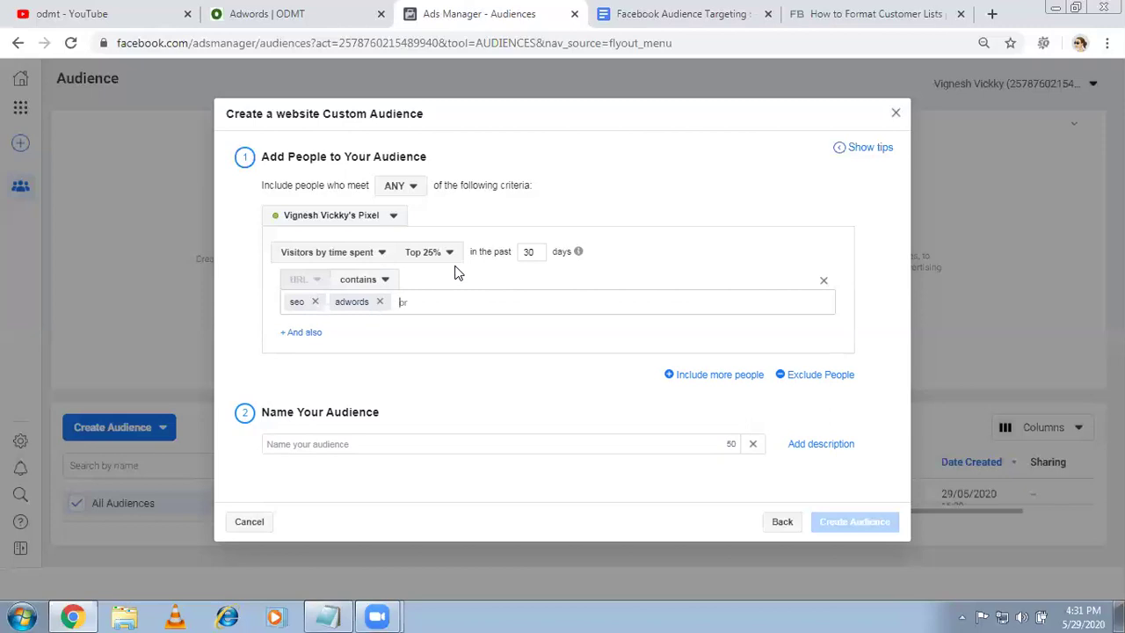
Name the audience "Top 25% Custom Audience", create it despite its possibly small size and finish the setup.
click(341, 444)
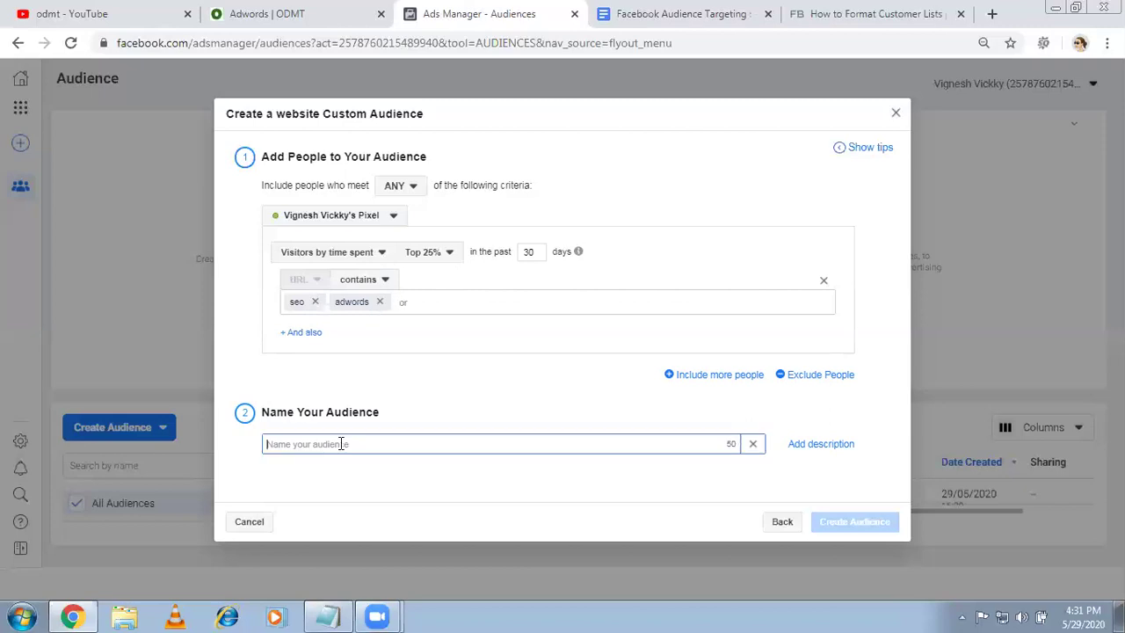
text(Top 25)
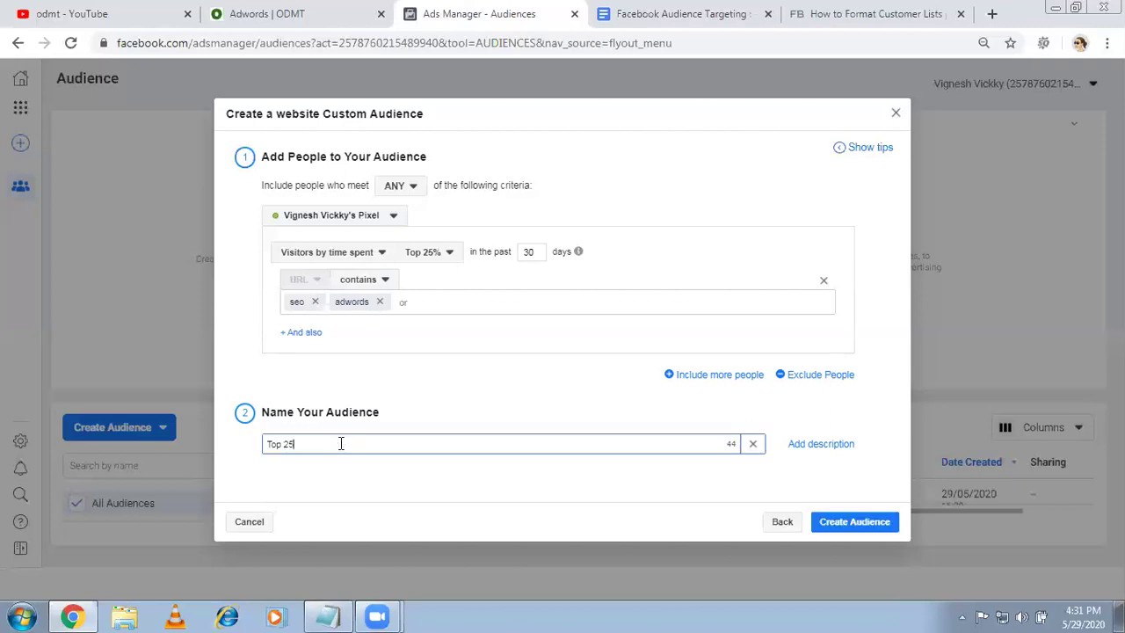
text(% Custom Audience)
click(845, 526)
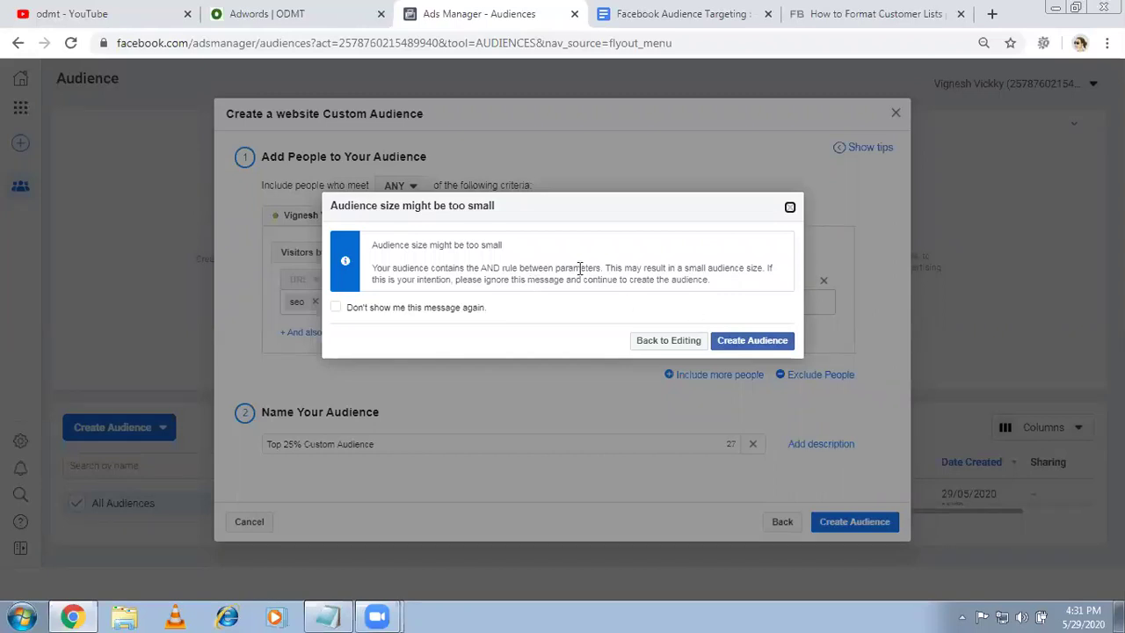
click(750, 343)
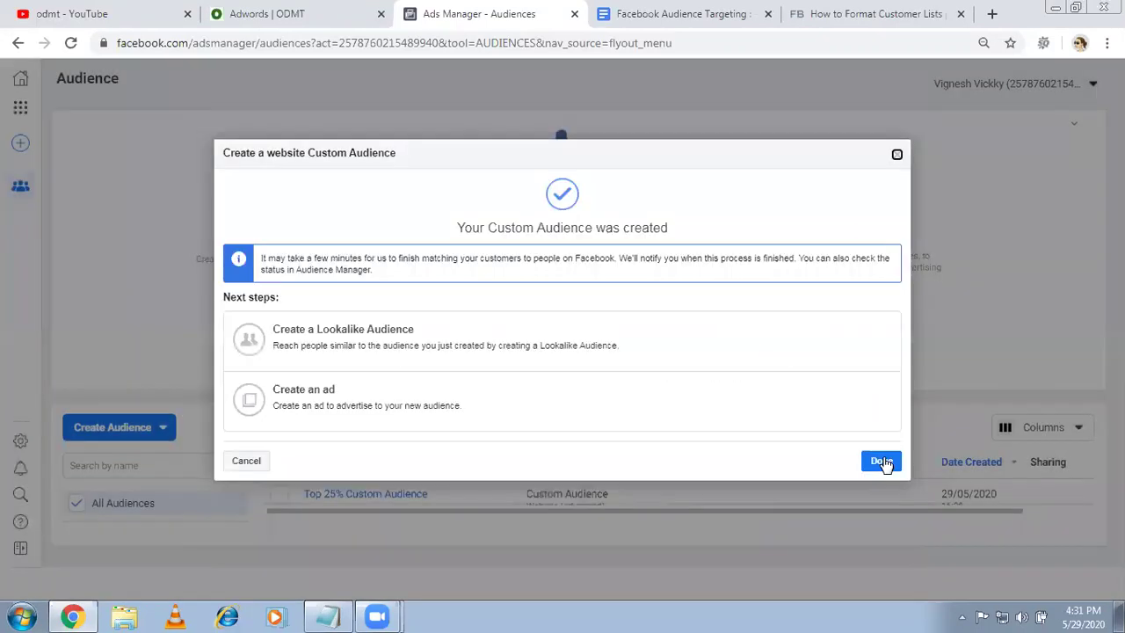
click(883, 466)
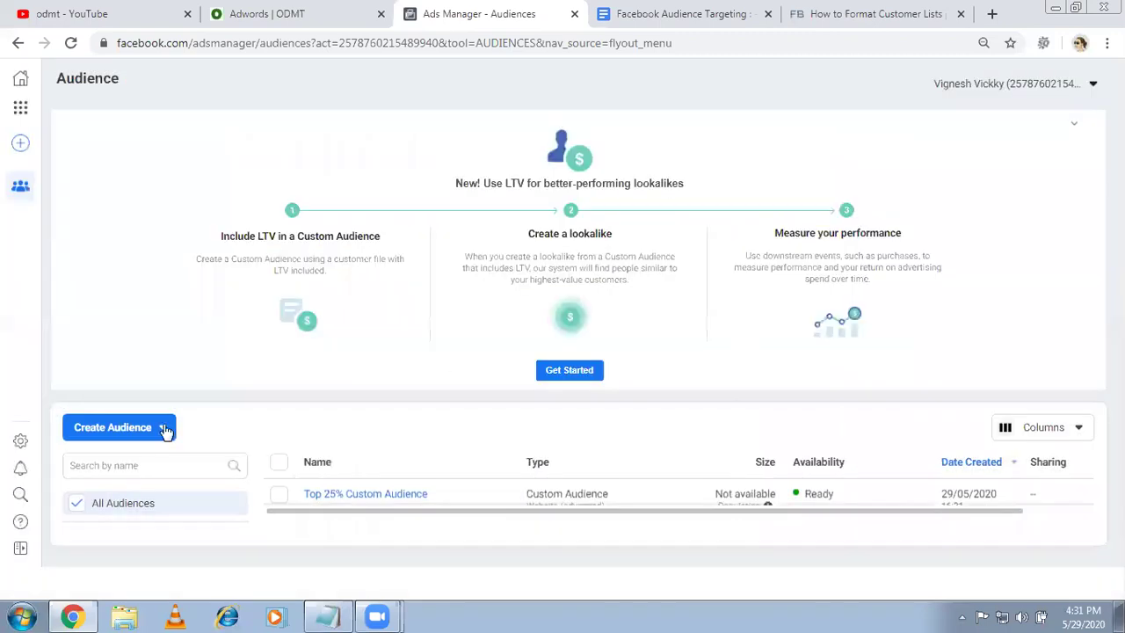
Start a new Custom Audience from the Website source and open its visitor criteria to review the event-based options.
click(165, 429)
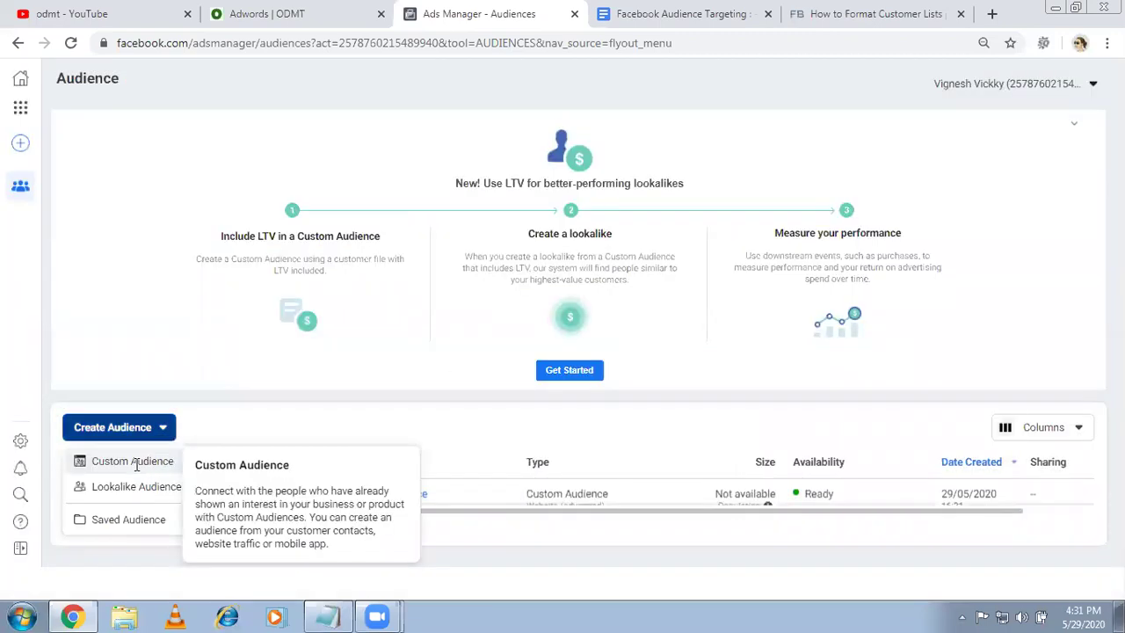
click(135, 463)
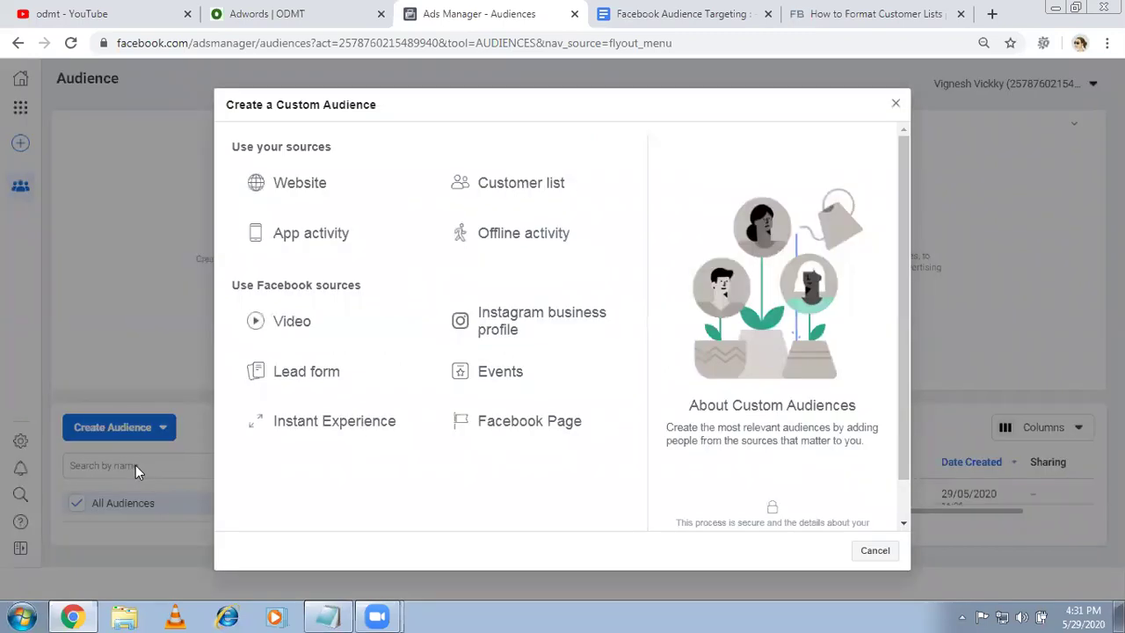
click(313, 183)
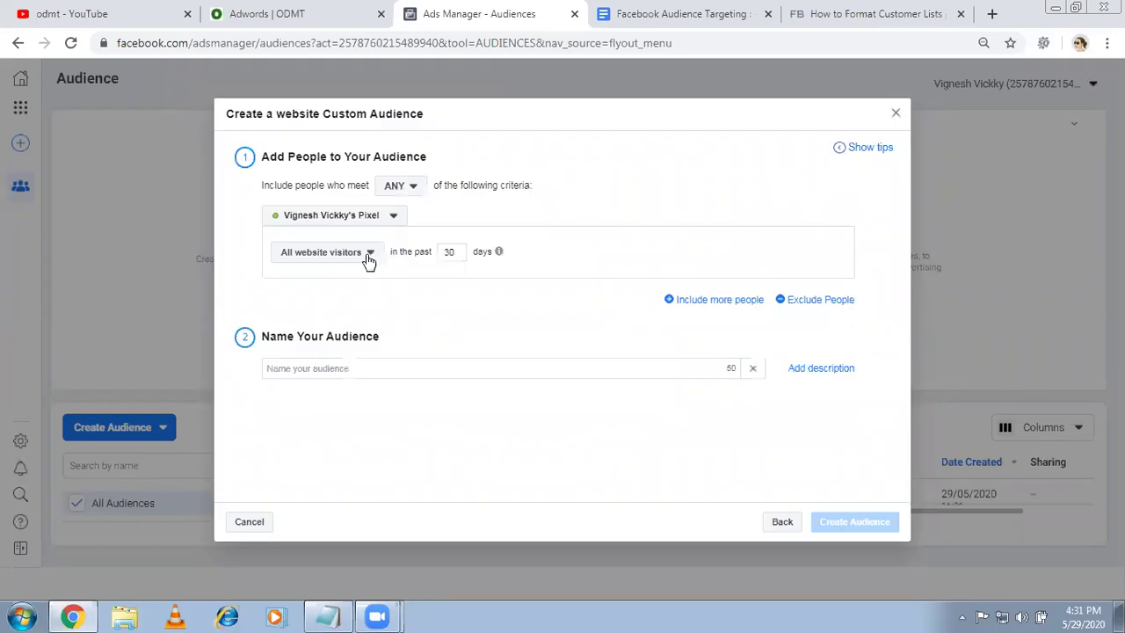
click(370, 254)
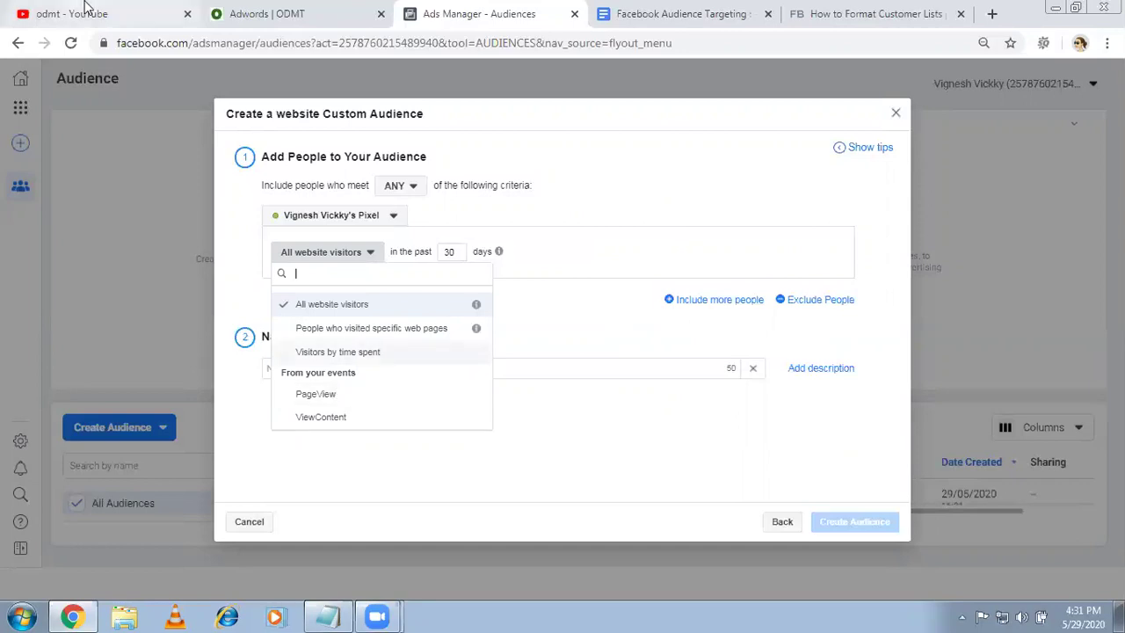
Switch to the YouTube results for "odmt" and expand the latest Online Digital Marketing Training videos to look through them.
click(85, 11)
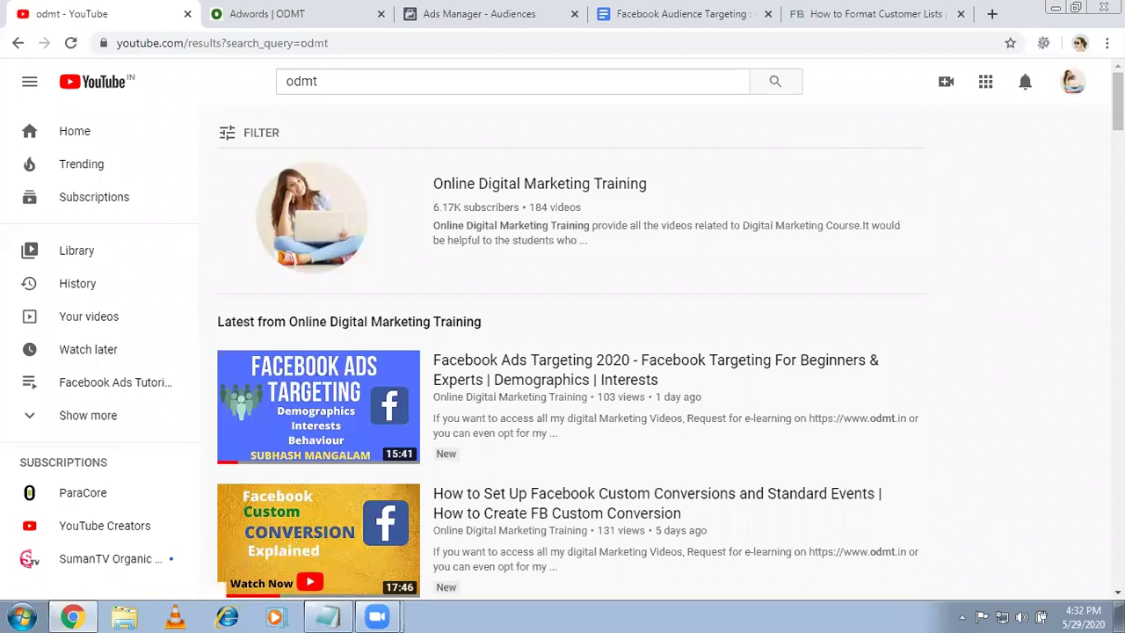
scroll(572, 352, down, 1)
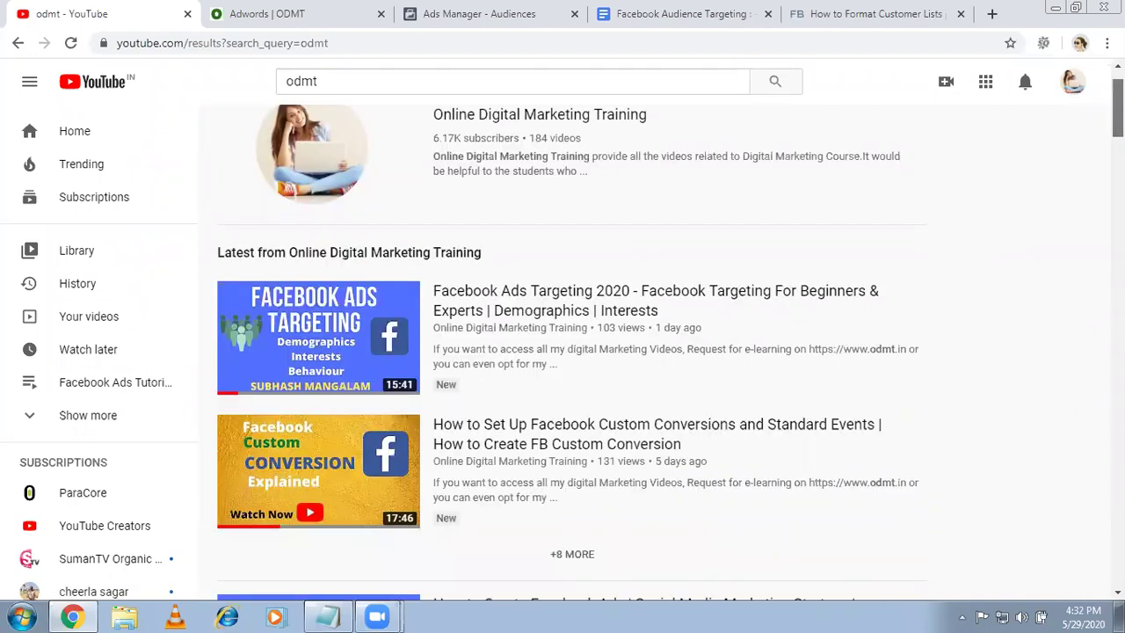
scroll(571, 351, down, 2)
scroll(587, 454, up, 1)
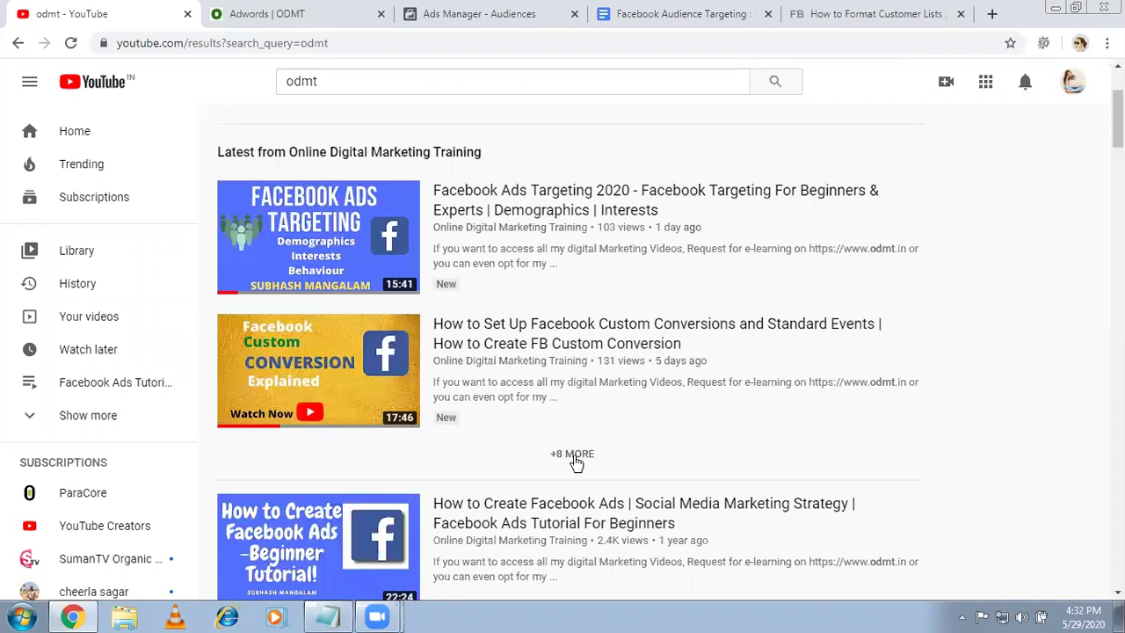
click(572, 455)
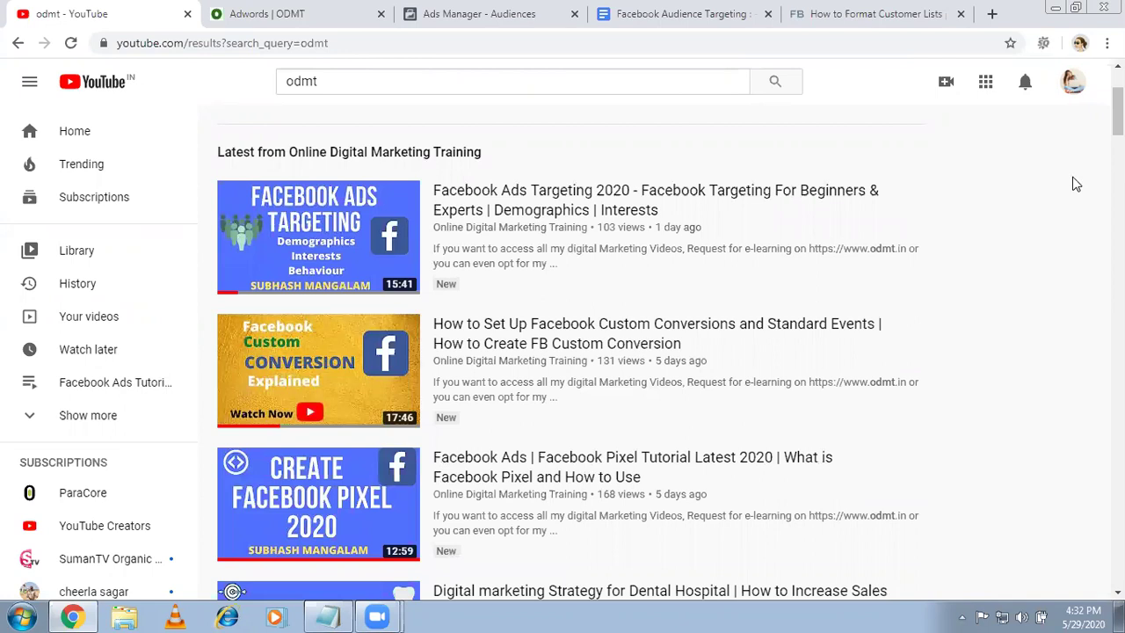
click(501, 7)
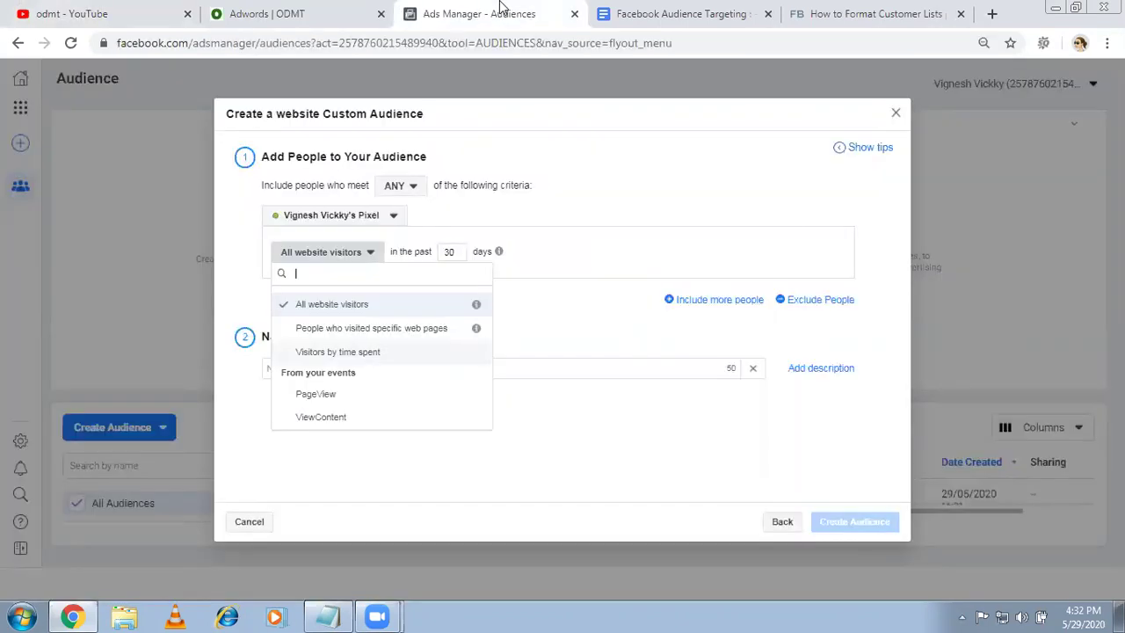
Open the ODMT site's home page and examine its enquiry form and course buttons as examples of trackable events.
click(267, 11)
click(175, 134)
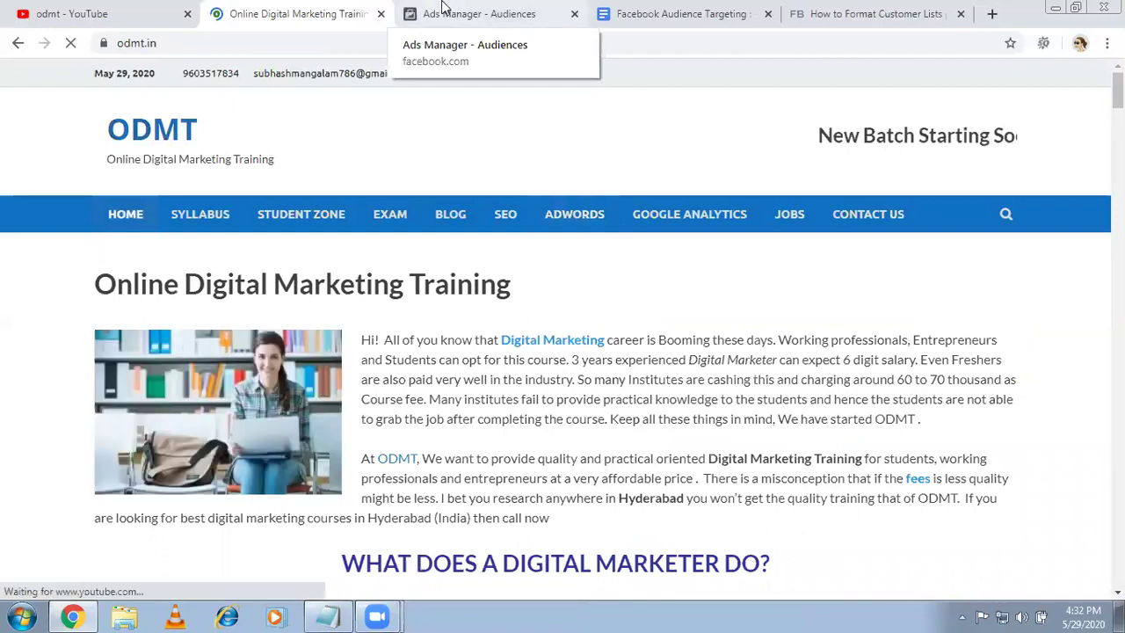
click(444, 7)
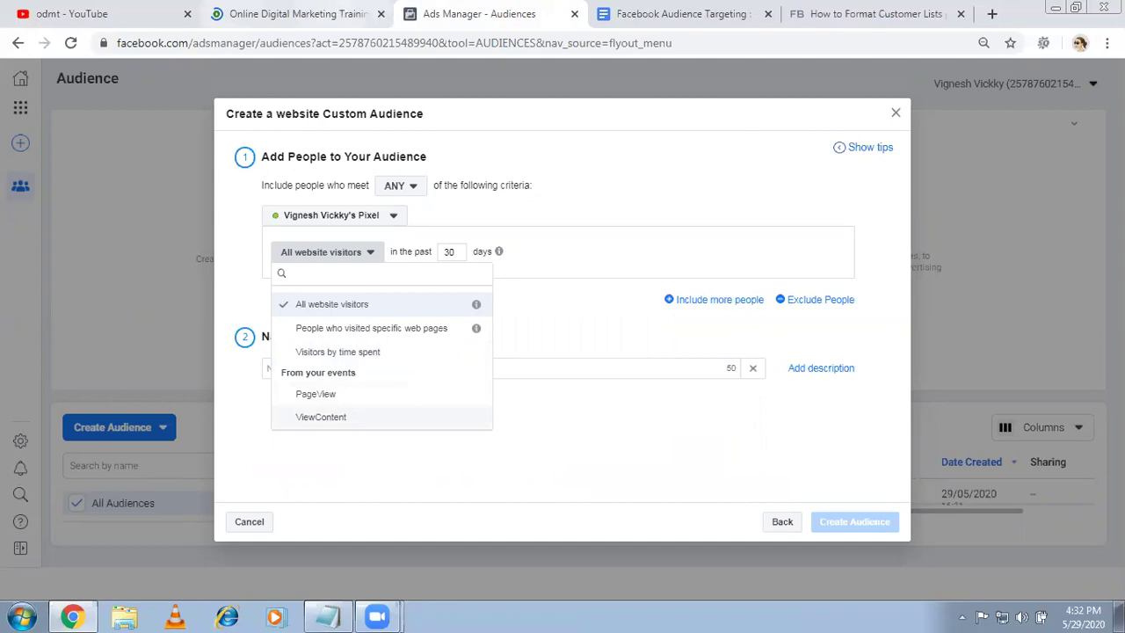
click(295, 13)
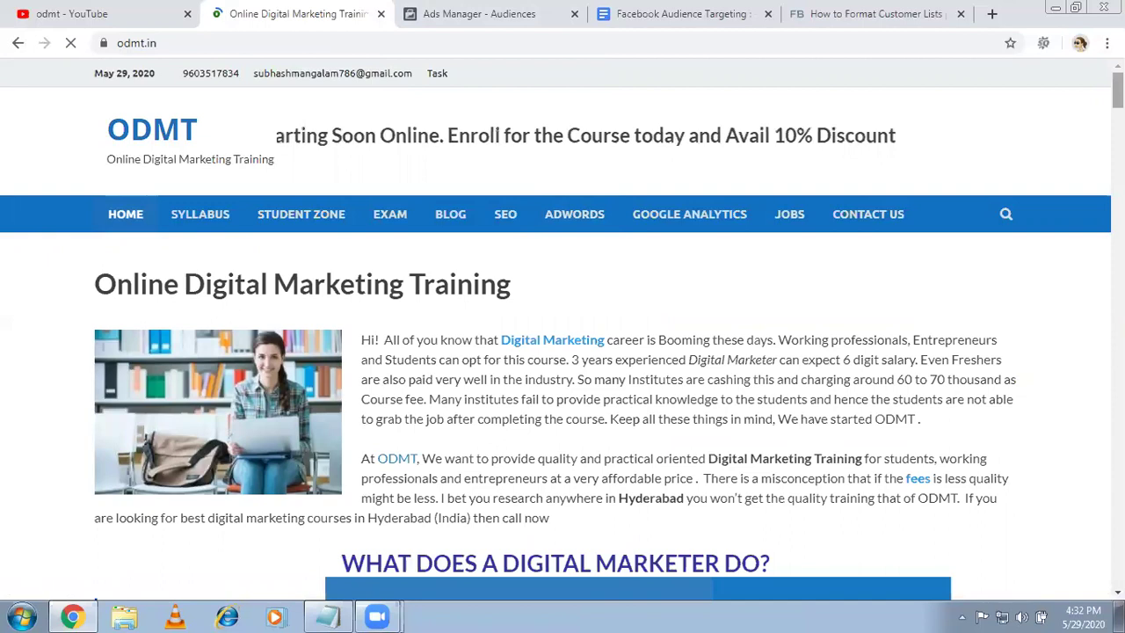
scroll(563, 352, down, 20)
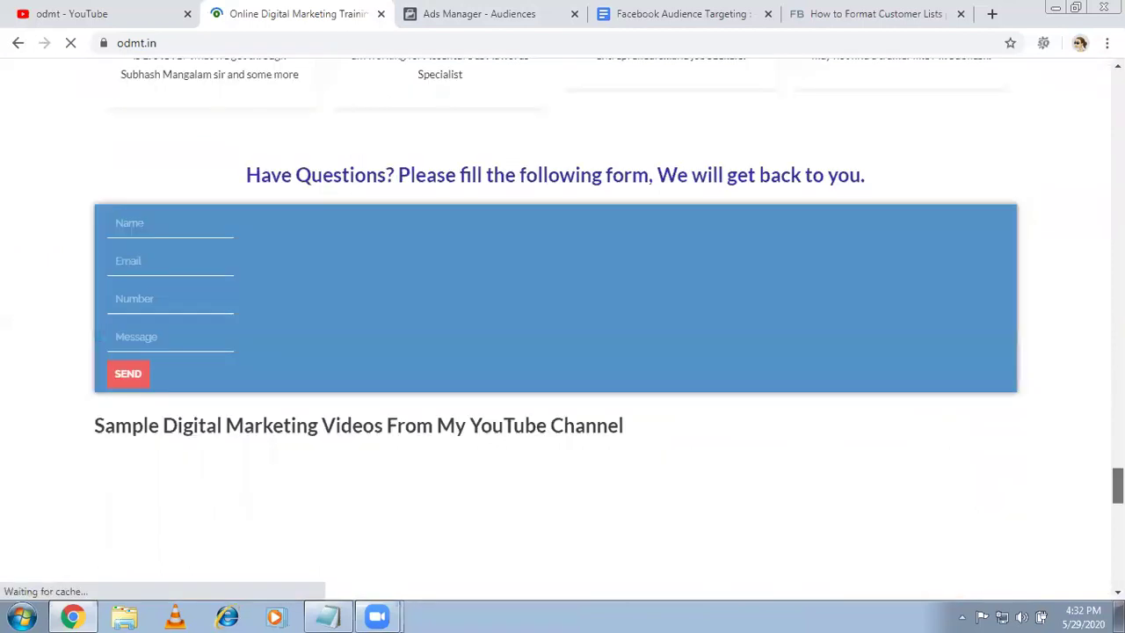
scroll(379, 452, down, 5)
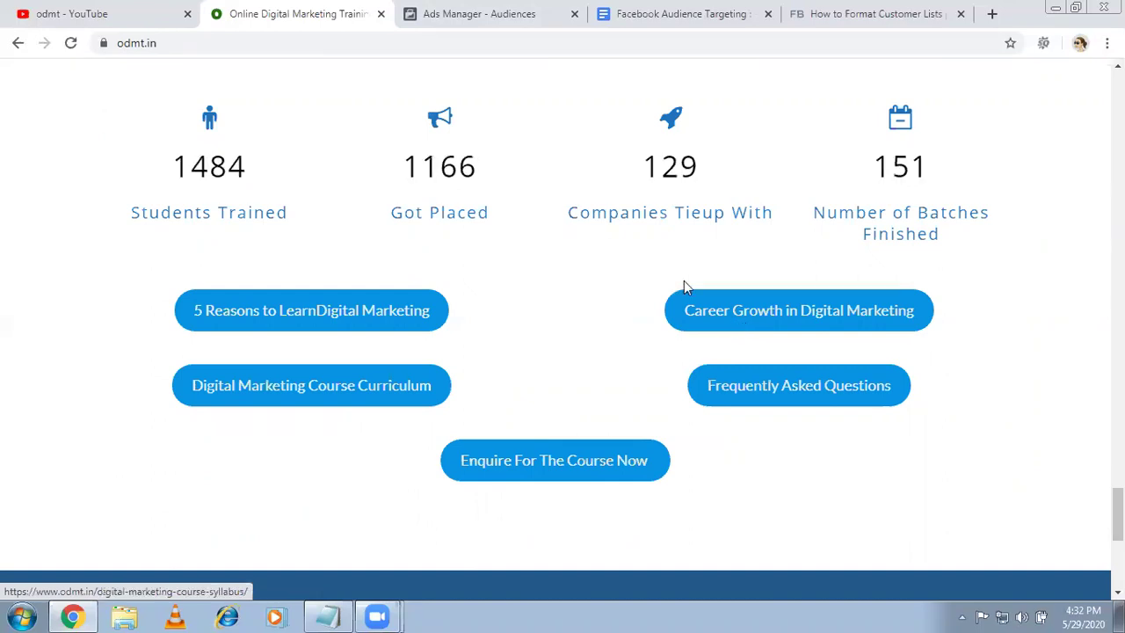
click(514, 31)
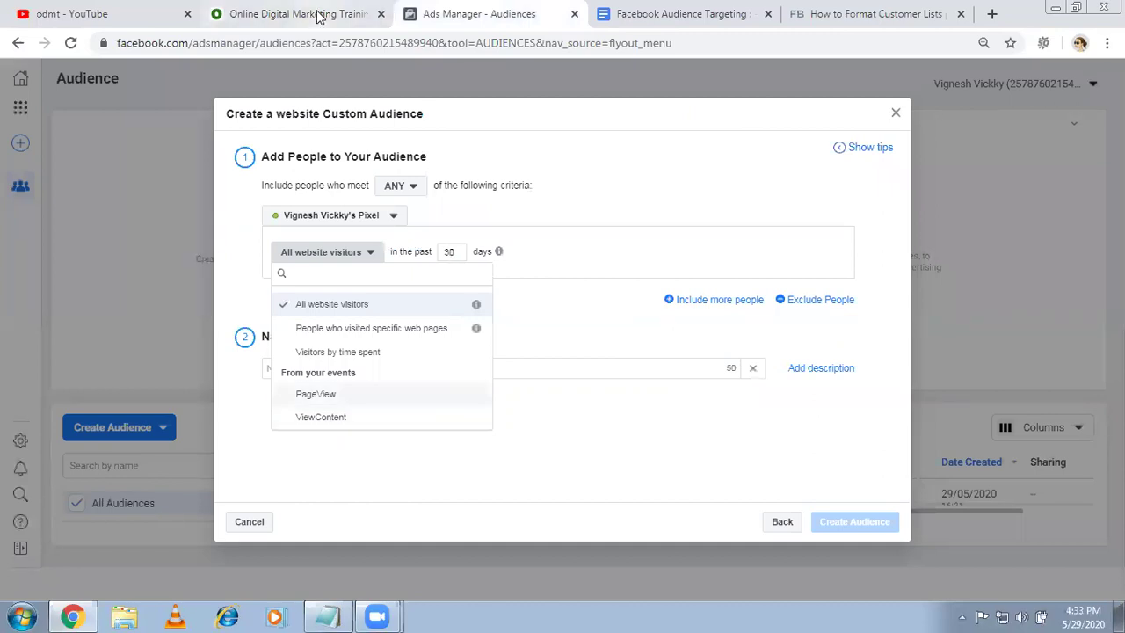
Leave the website audience setup in Ads Manager and go back to the choice of Custom Audience sources.
click(111, 11)
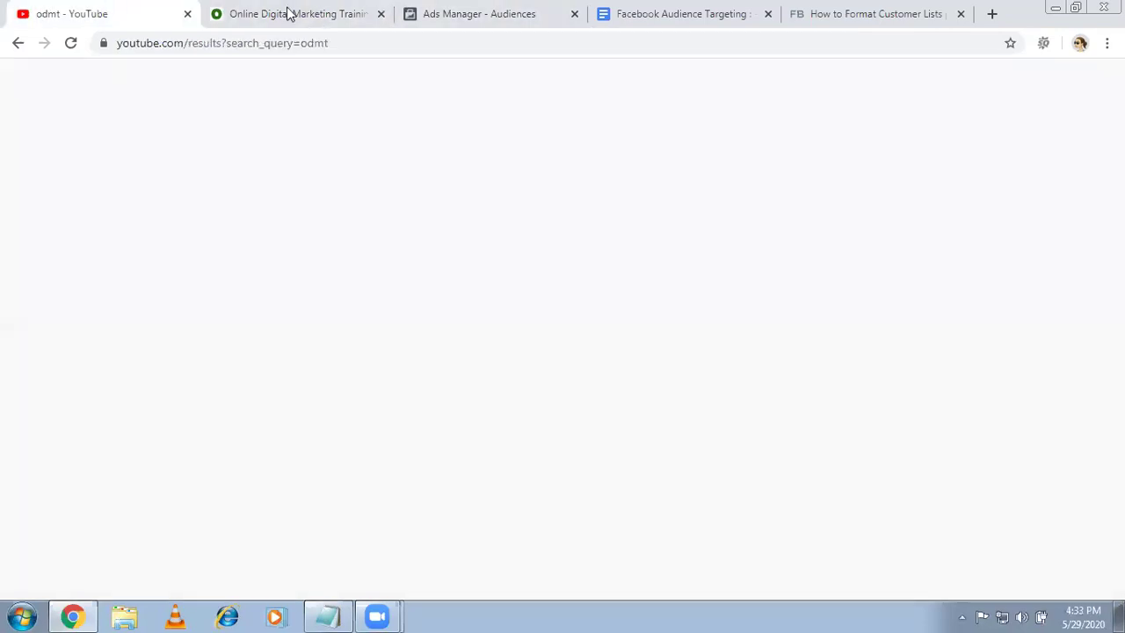
click(475, 10)
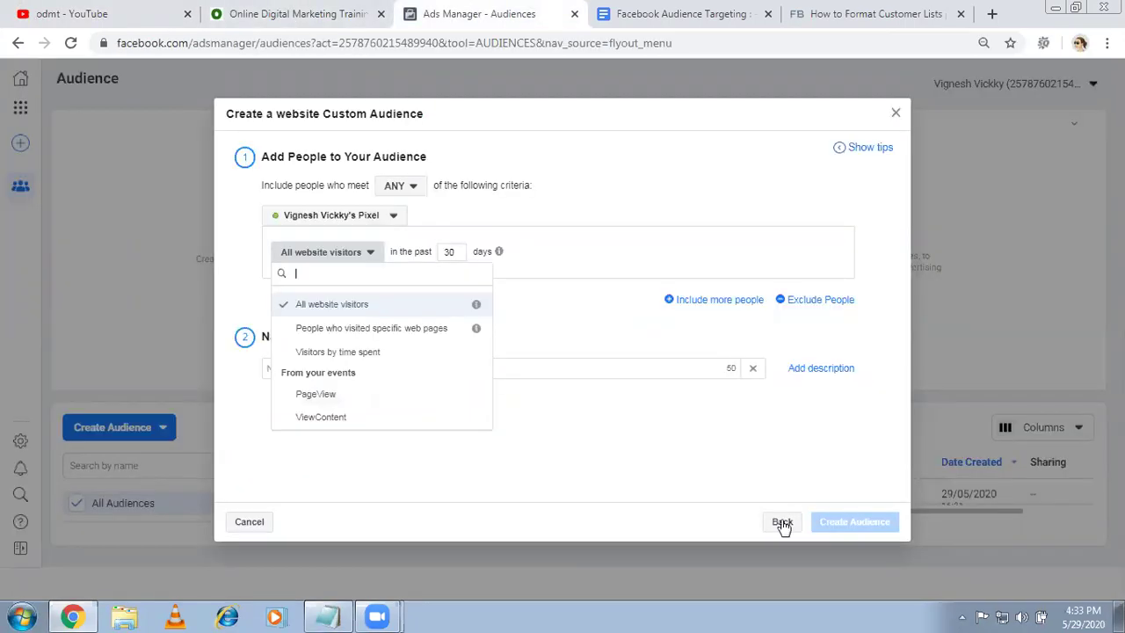
click(782, 522)
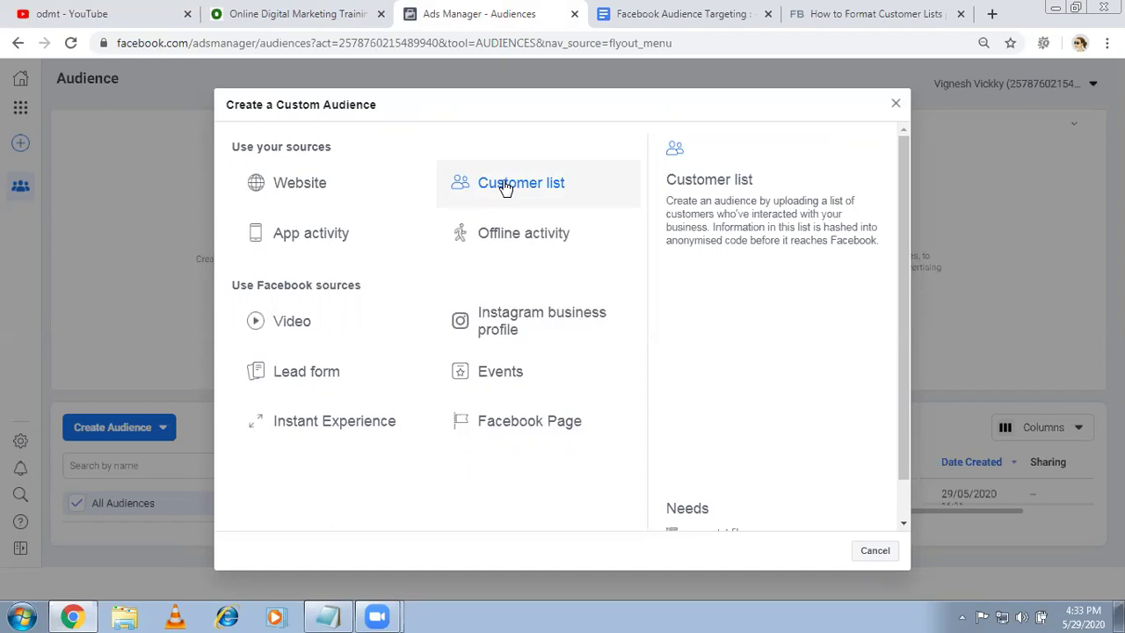
Examine the enquiry form and course reviews on the ODMT home page, and return to Ads Manager.
key(ctrl+shift+Tab)
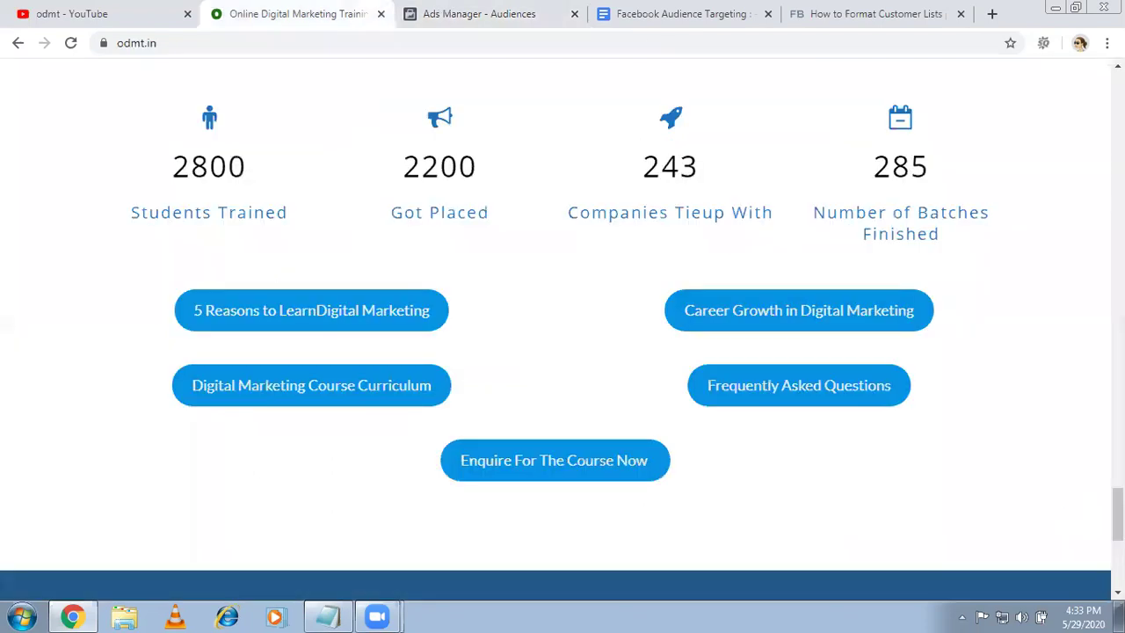
scroll(791, 58, up, 9)
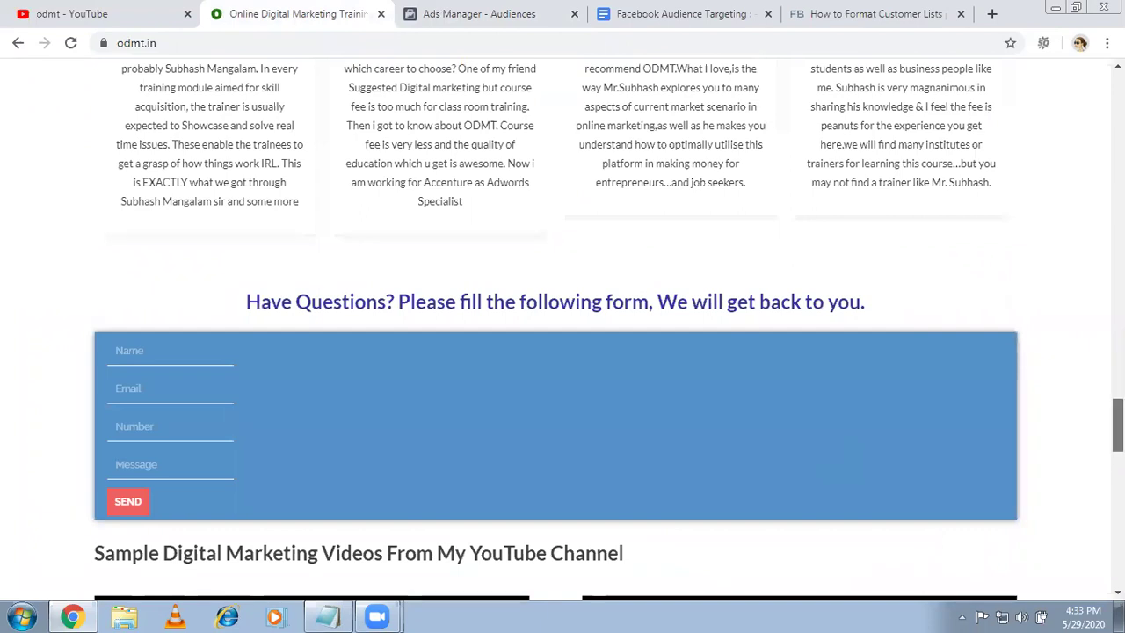
scroll(1115, 426, up, 4)
scroll(1115, 426, up, 1)
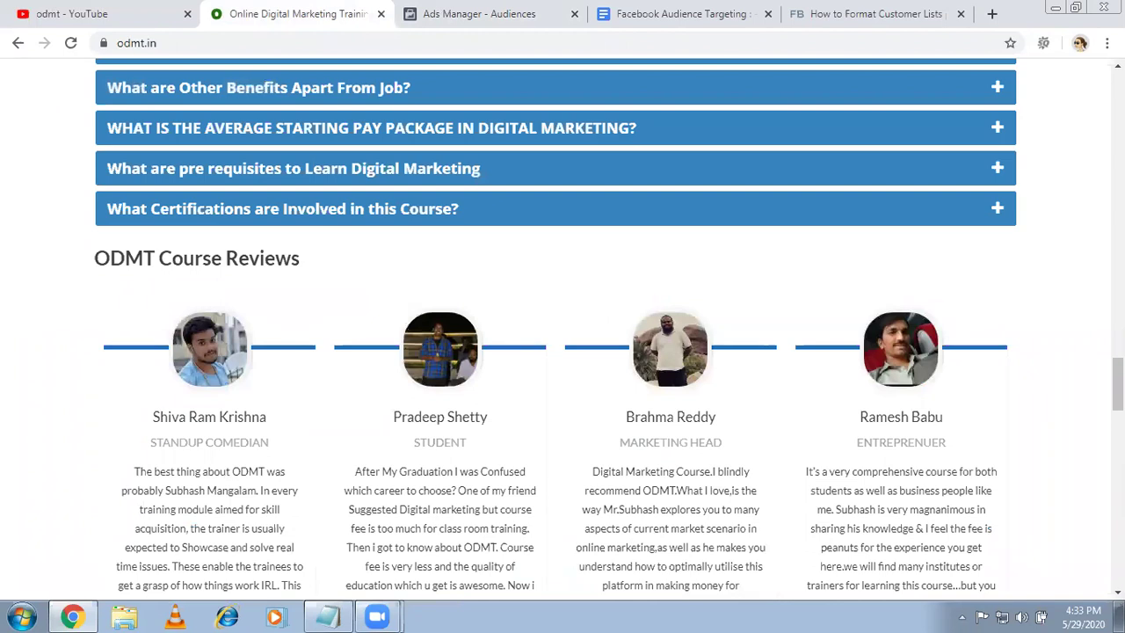
click(509, 7)
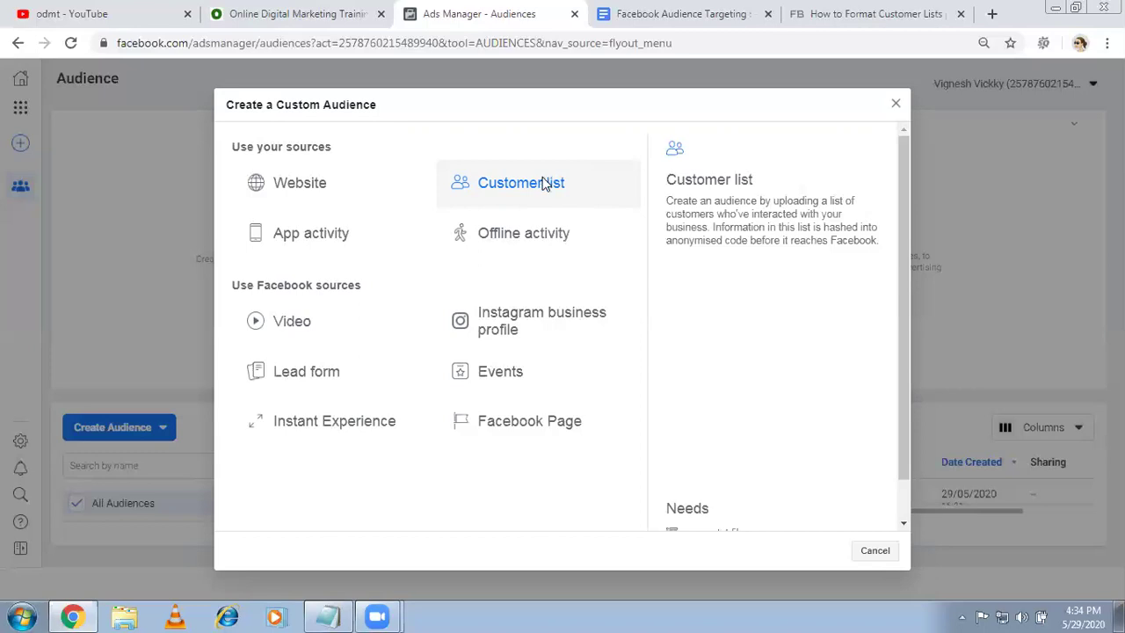
Choose the Customer list source, repeating the choice in the other Ads Manager window with the business ad account.
key(Escape)
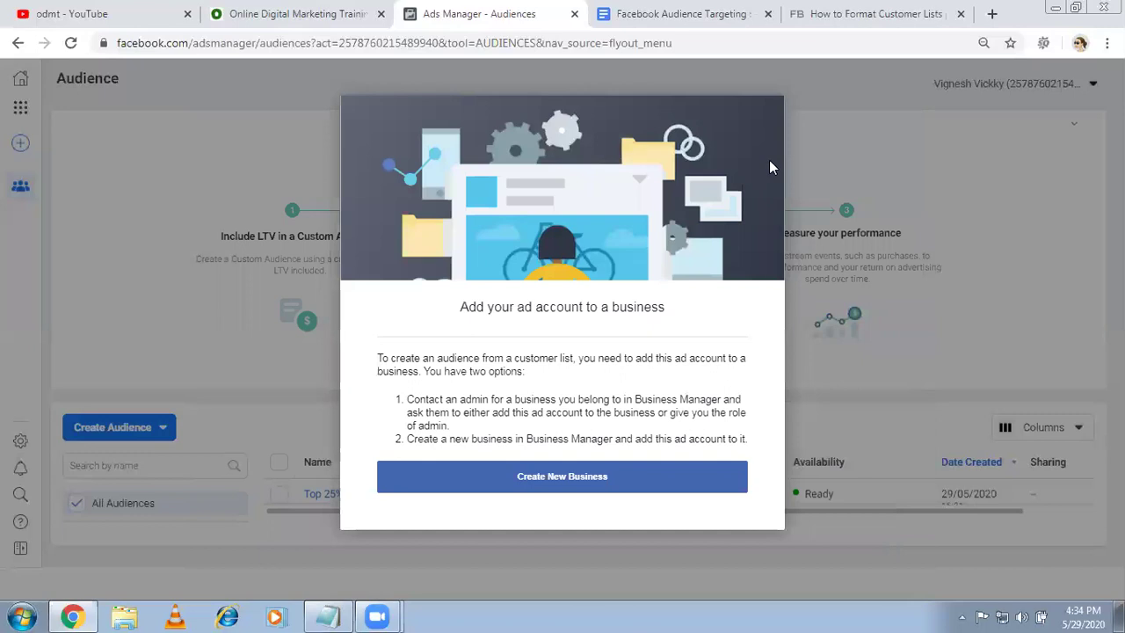
click(582, 497)
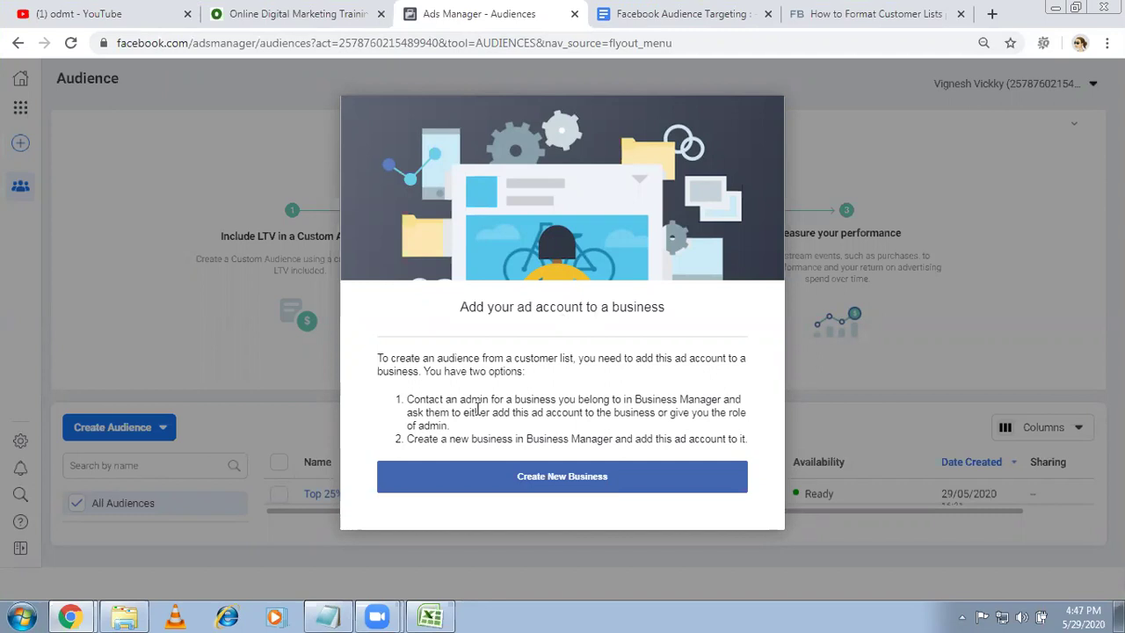
mouse_move(70, 615)
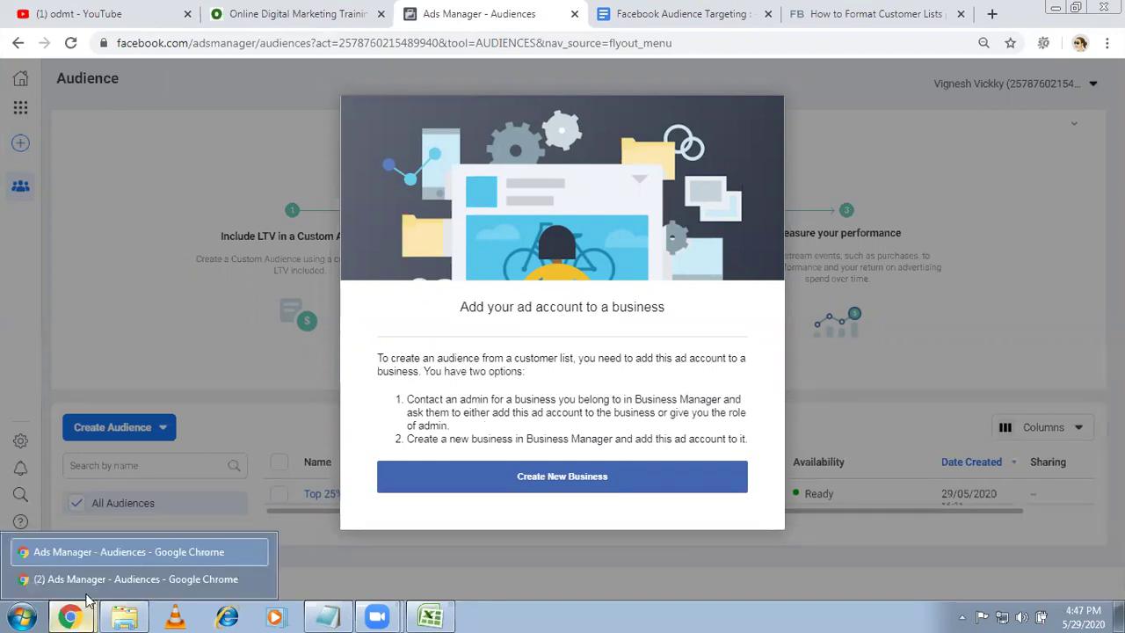
click(94, 579)
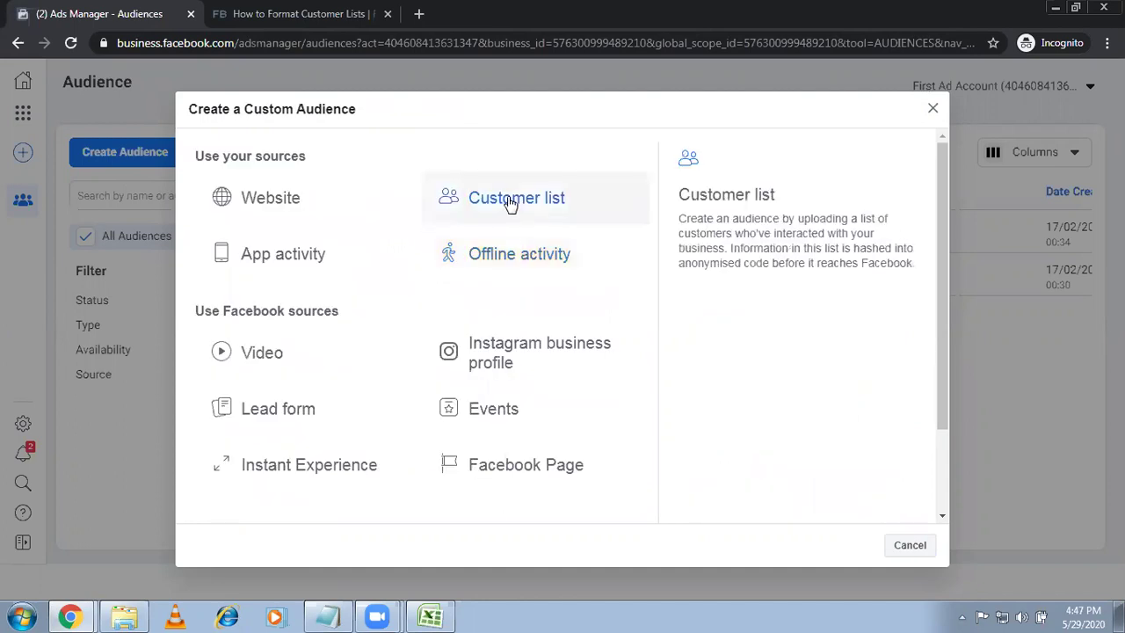
click(510, 203)
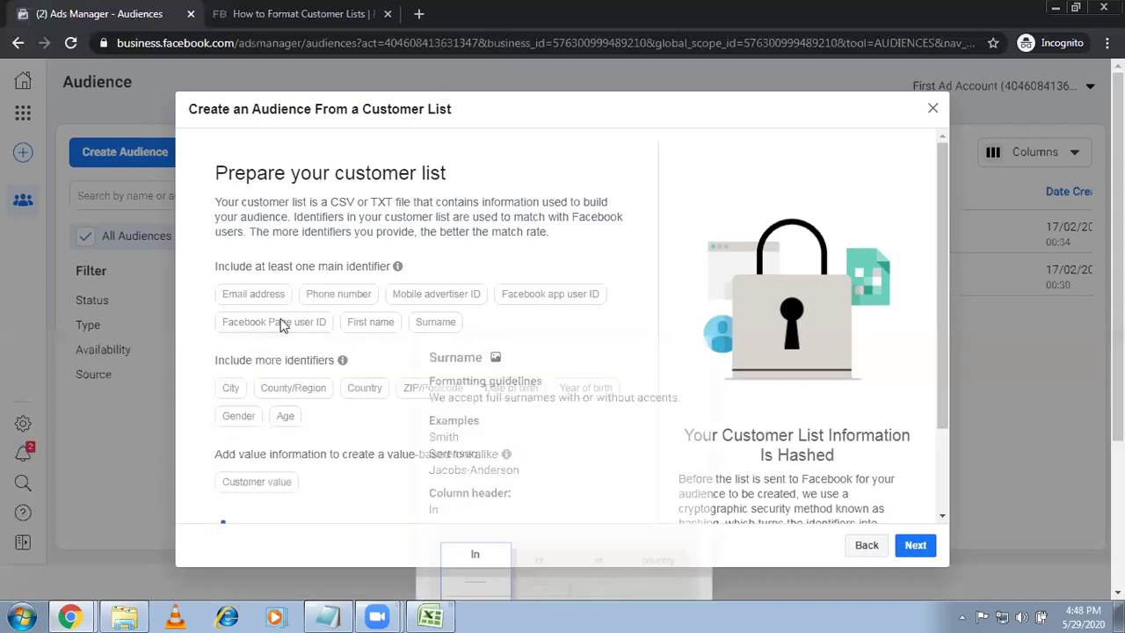
Review the customer list identifiers, download the list template and view example_value_based_audience_file.csv in Excel.
mouse_move(283, 325)
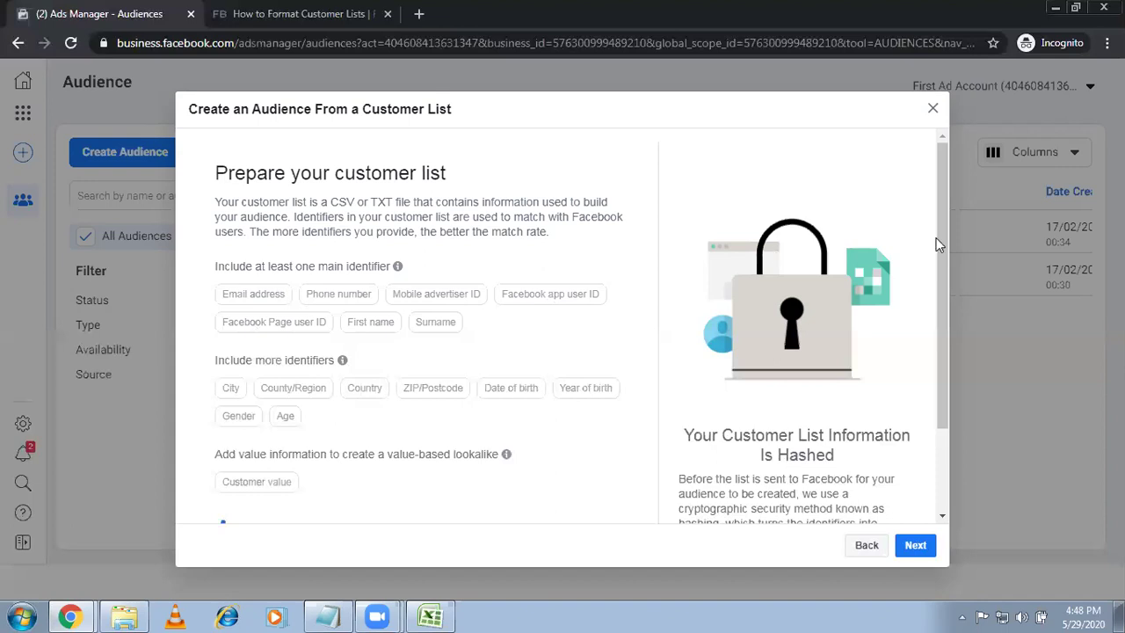
drag(938, 249, 938, 280)
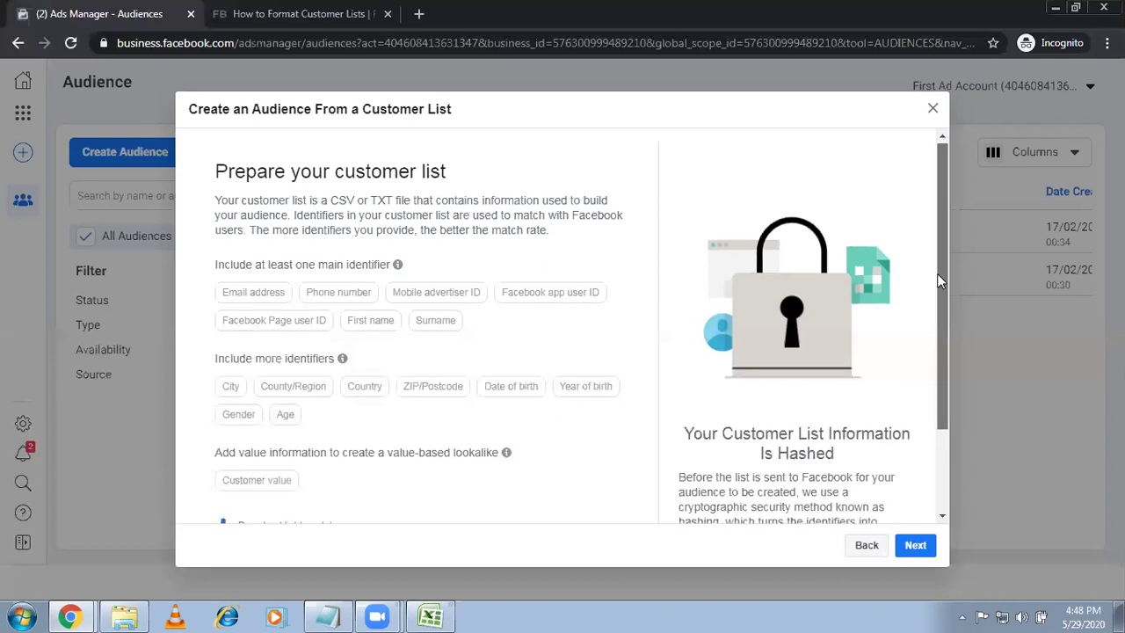
scroll(938, 279, down, 1)
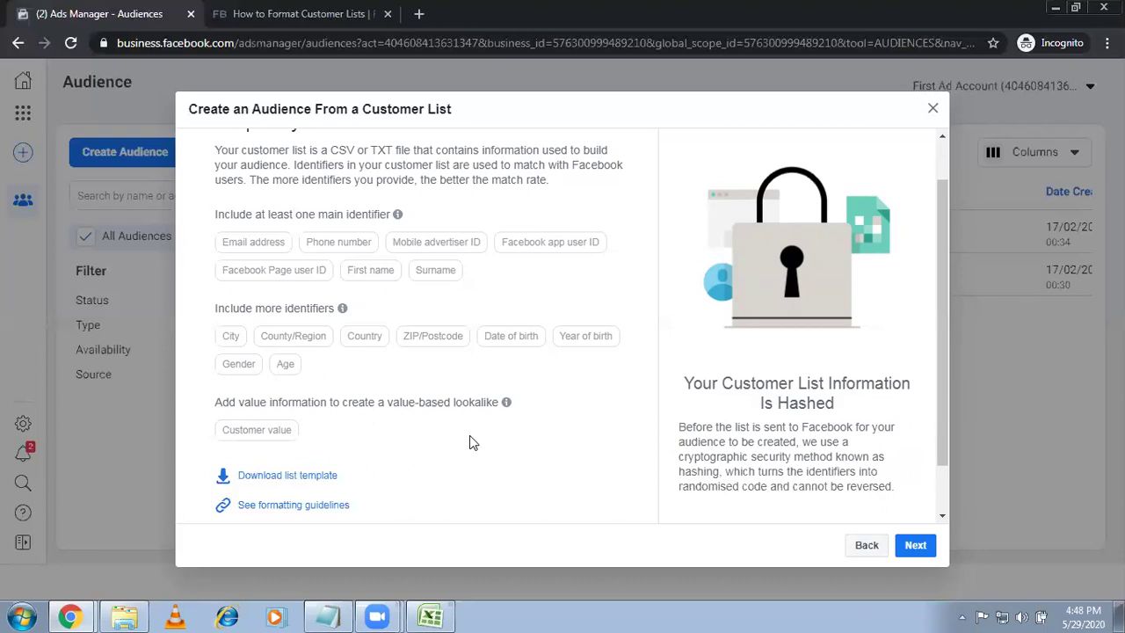
click(307, 477)
click(430, 615)
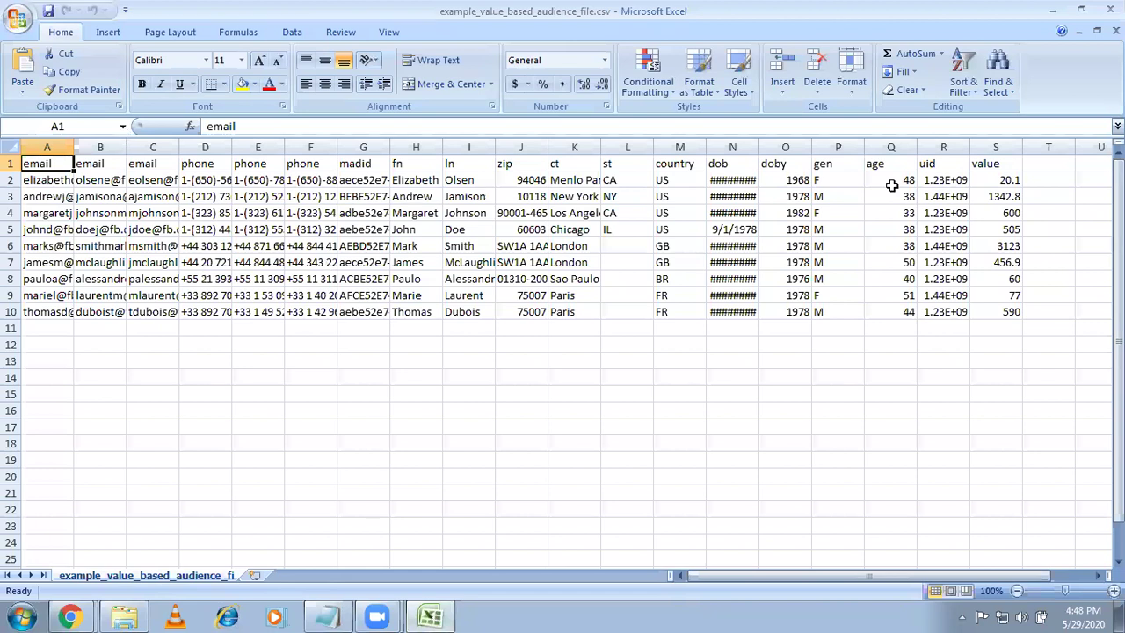
Examine the value column of the template in S1:S10, along with the uid and value cells in row 5.
drag(987, 166, 997, 311)
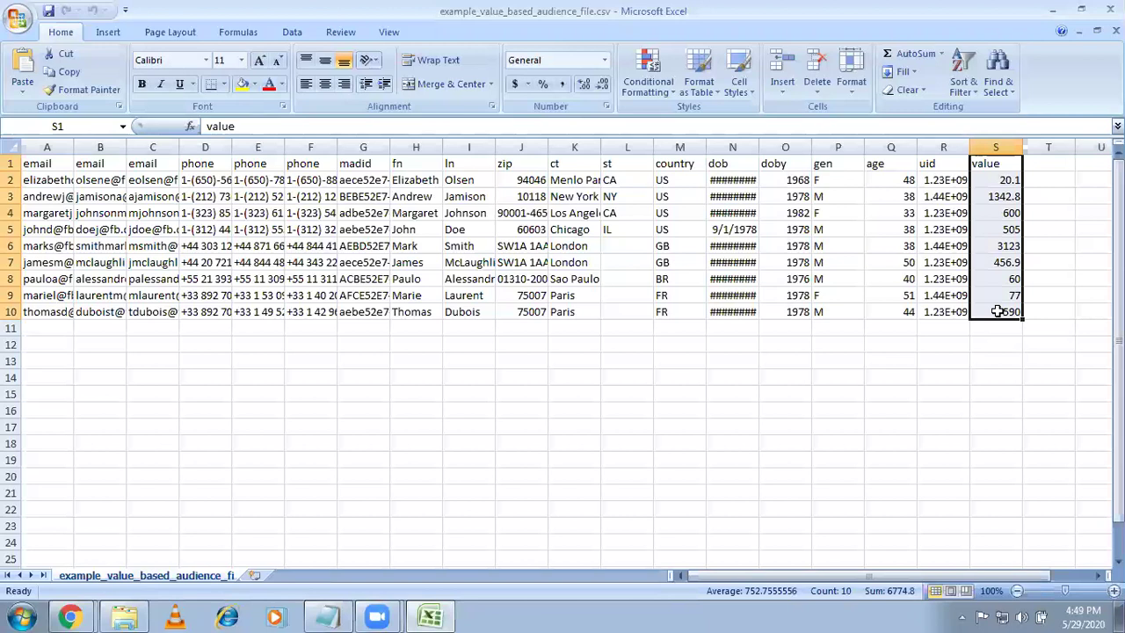
click(962, 348)
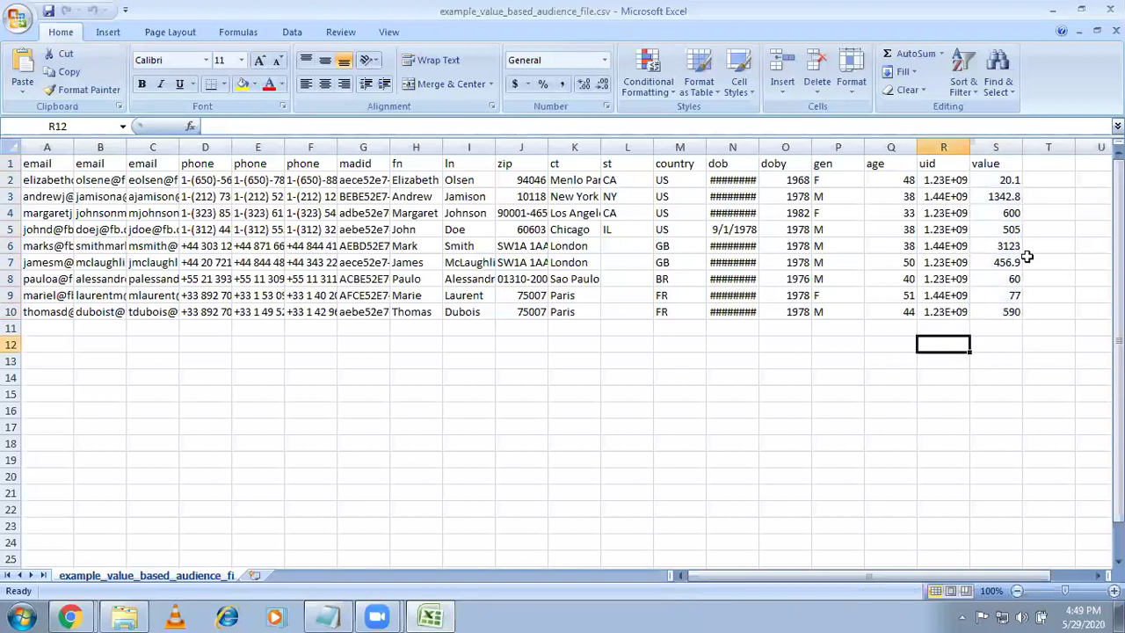
click(1016, 229)
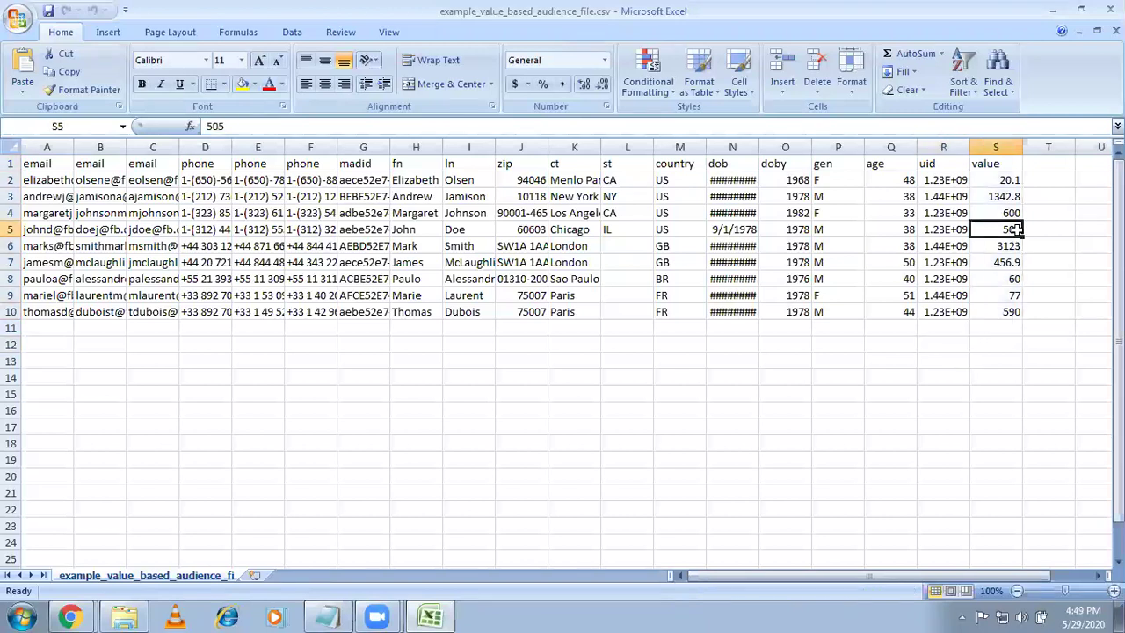
shift+click(955, 224)
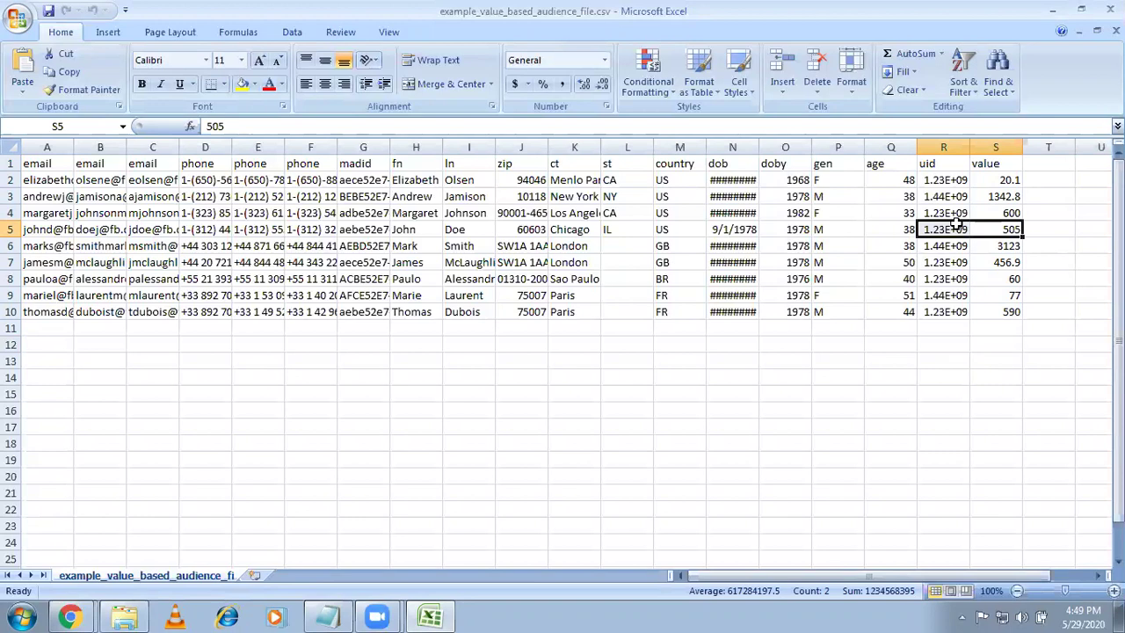
Return from Excel to the incognito Ads Manager window and review the customer list identifiers and the Mailchimp import option.
click(76, 615)
click(78, 580)
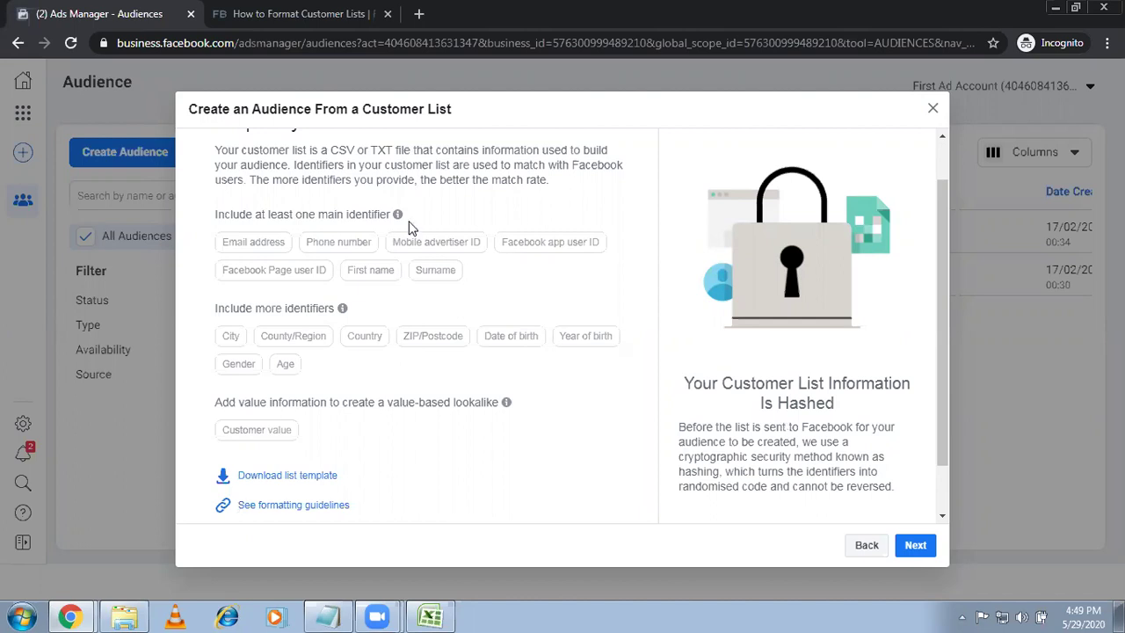
mouse_move(362, 271)
mouse_move(247, 242)
scroll(655, 373, down, 1)
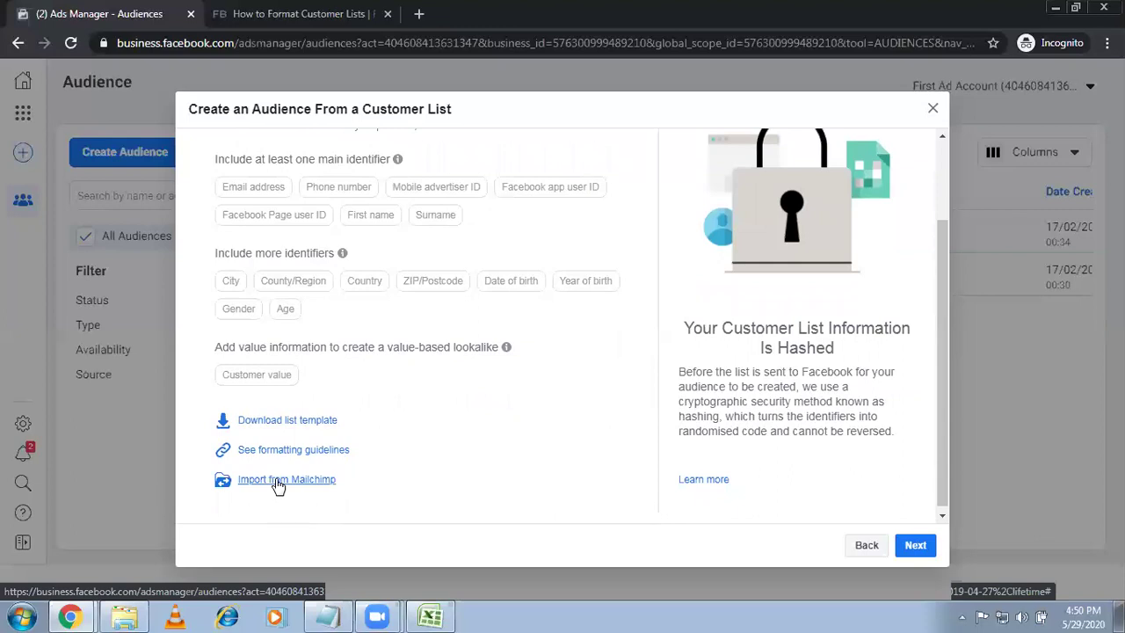
Continue with a customer list that has no customer value column and accept the Custom Audience terms.
click(915, 545)
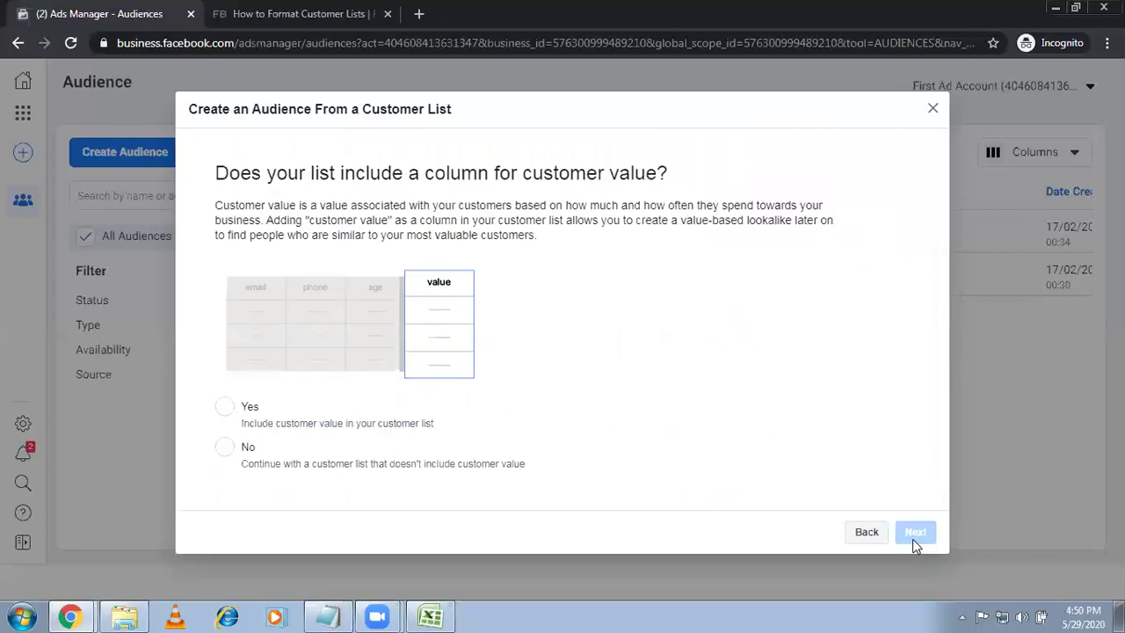
click(224, 449)
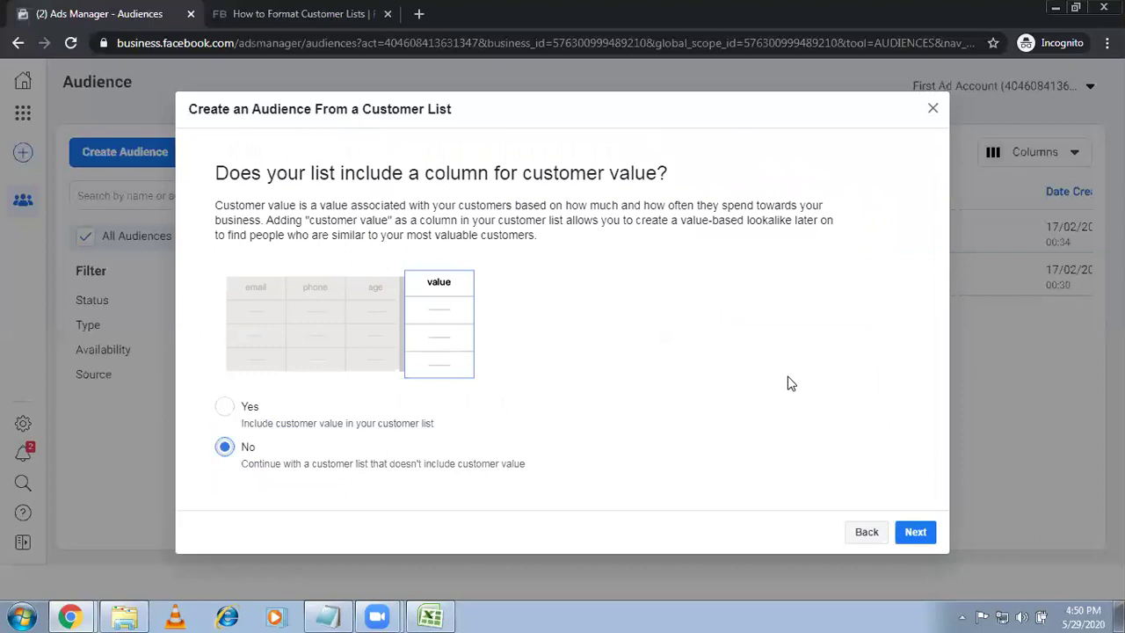
click(914, 530)
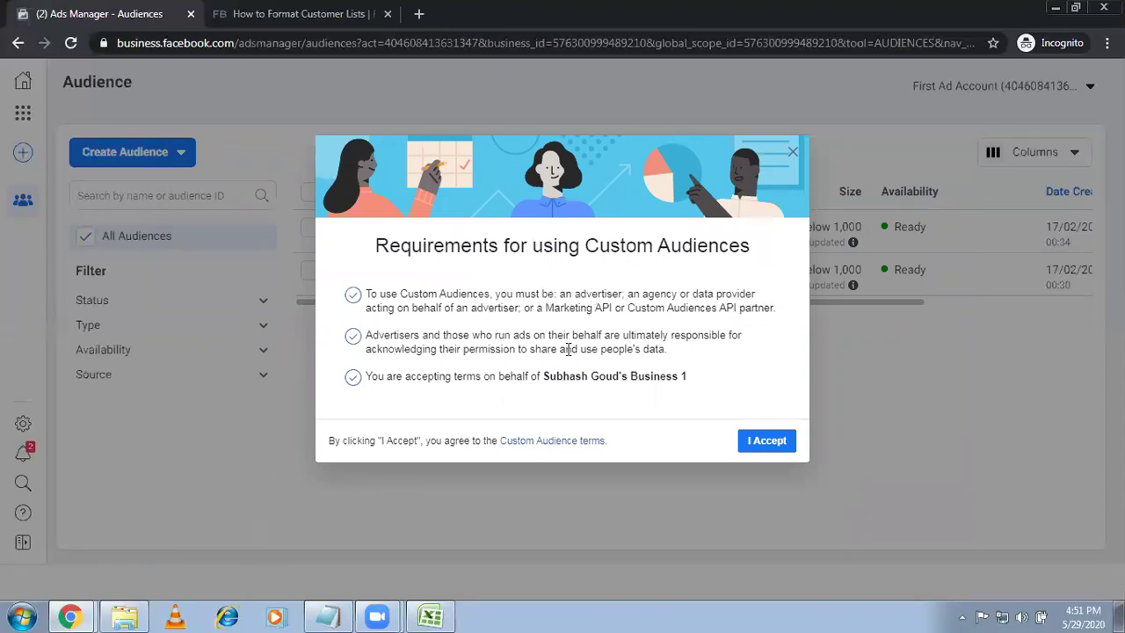
click(757, 443)
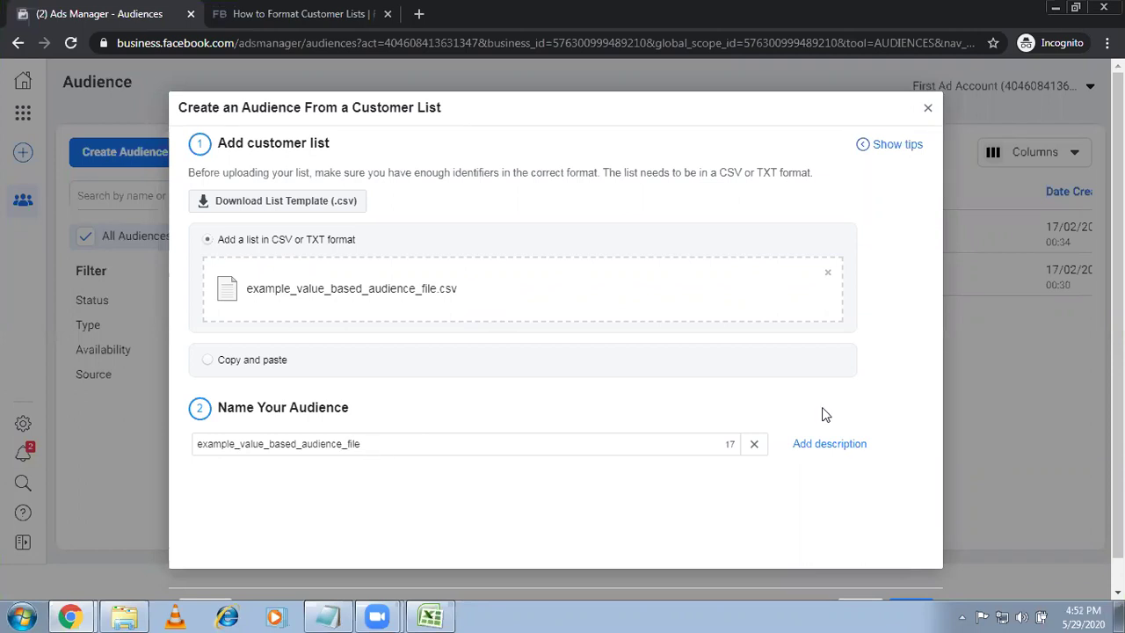
Create the customer list audience from example_value_based_audience_file.csv, reviewing the mapped identifiers before uploading, and finish the wizard.
scroll(555, 351, down, 1)
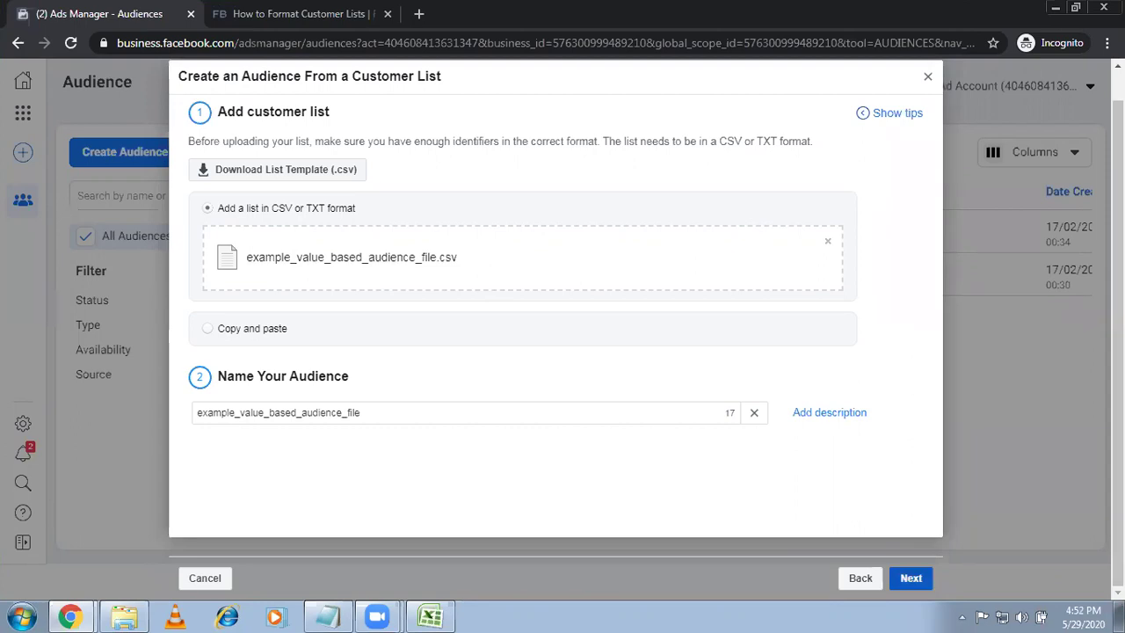
click(911, 577)
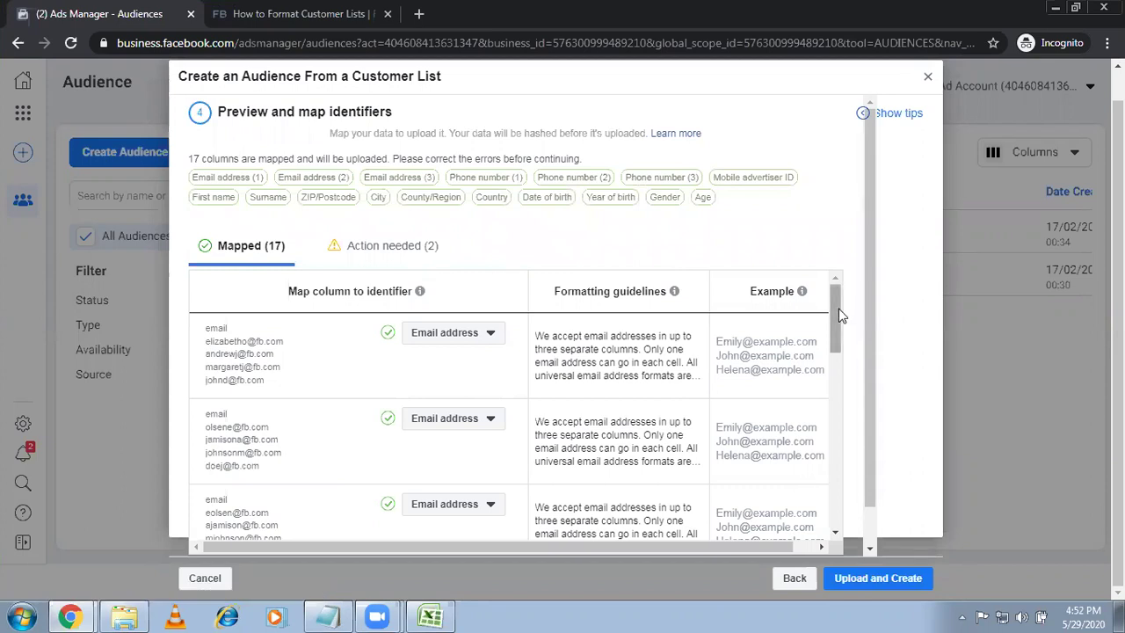
scroll(835, 380, down, 2)
scroll(828, 453, down, 3)
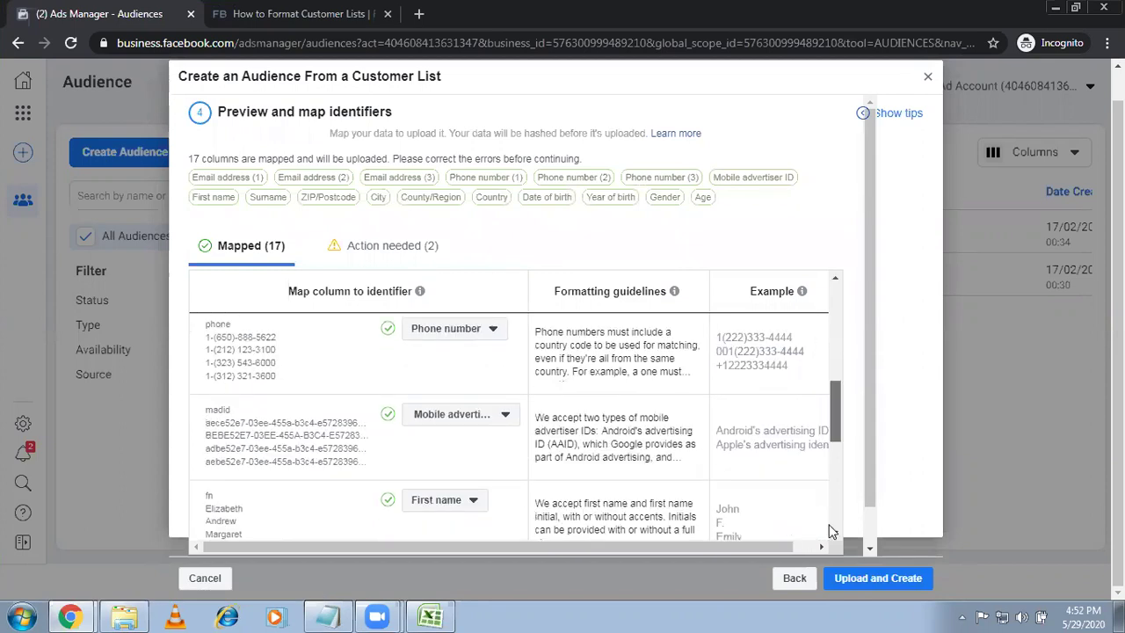
scroll(829, 518, down, 5)
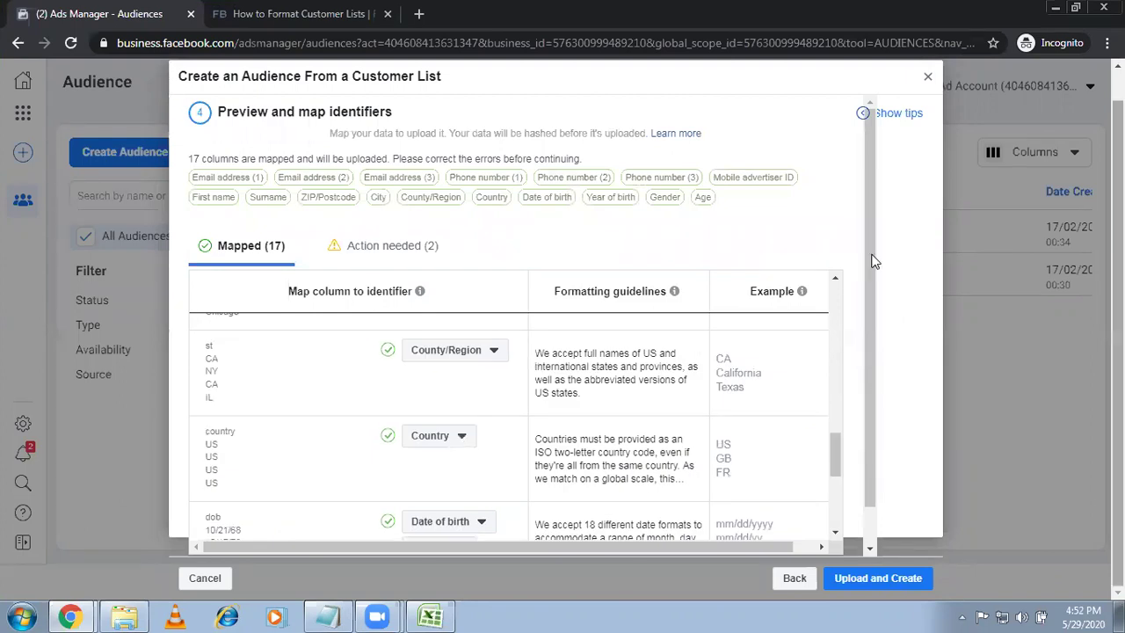
drag(872, 319, 859, 501)
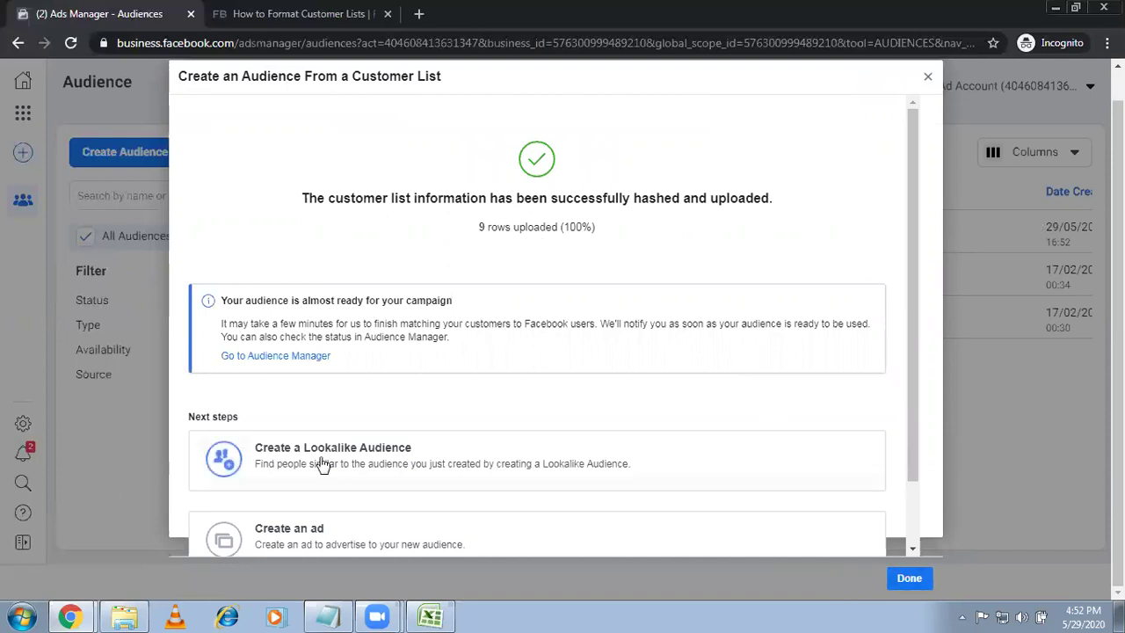
click(905, 577)
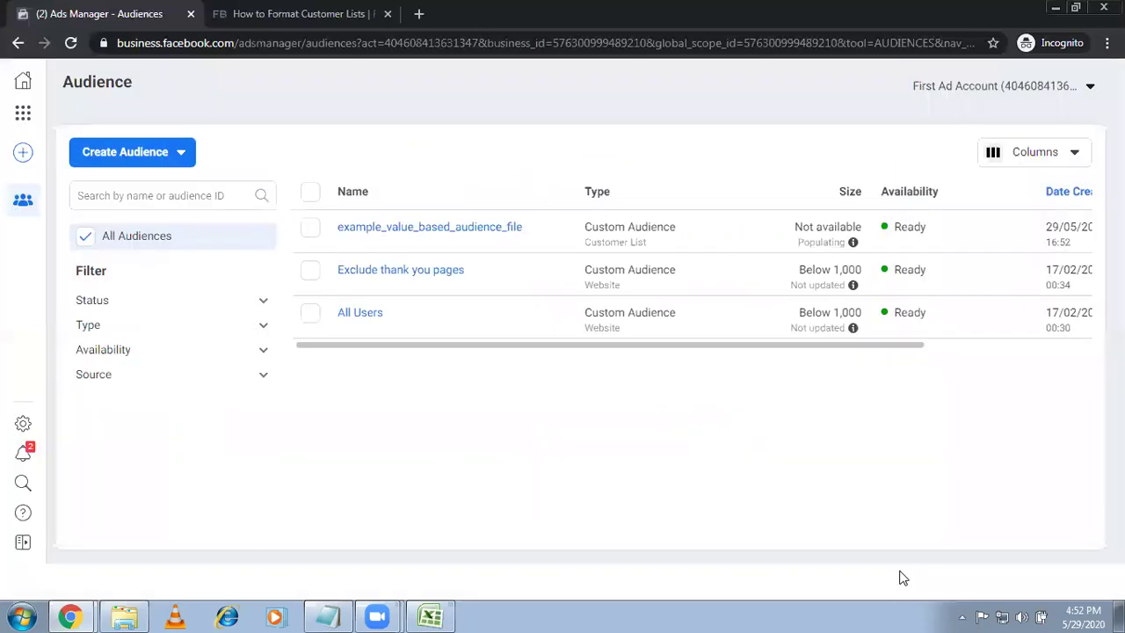
Switch to the other Ads Manager window and dismiss the notice about adding the ad account to a business.
click(70, 616)
click(63, 551)
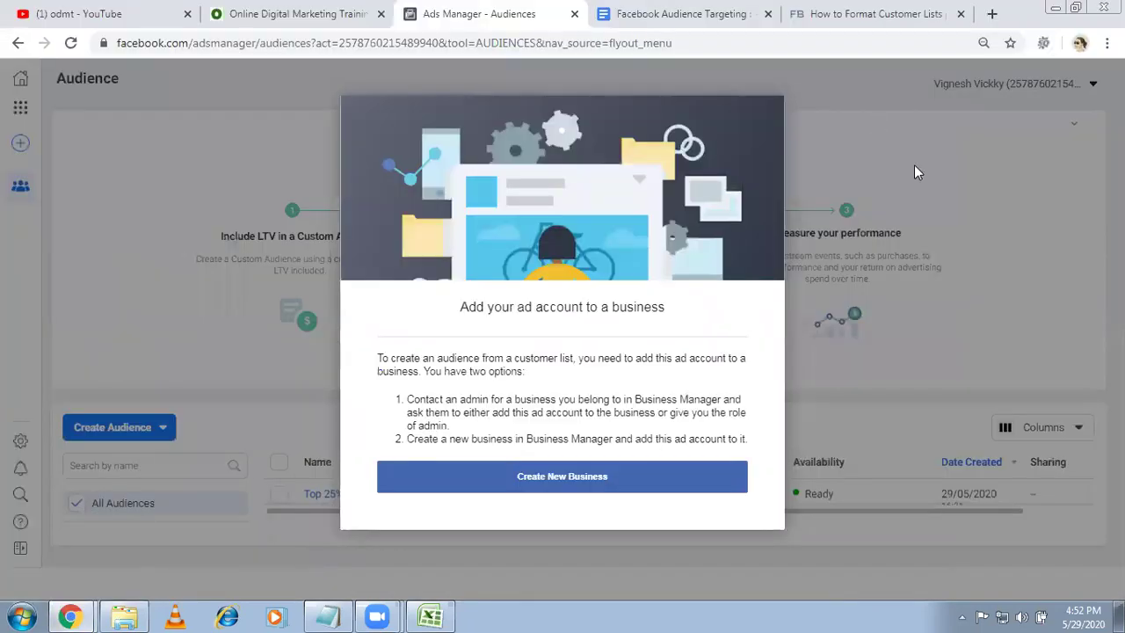
click(322, 296)
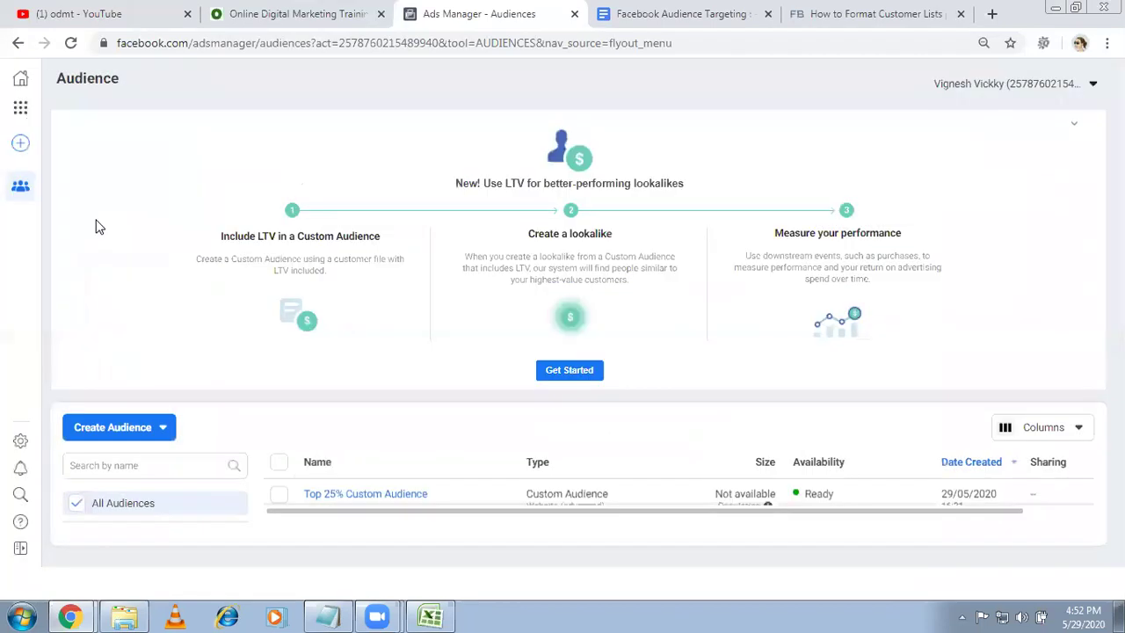
View the app activity Custom Audience form, including its criteria and audience name field, and close it without creating anything.
click(165, 429)
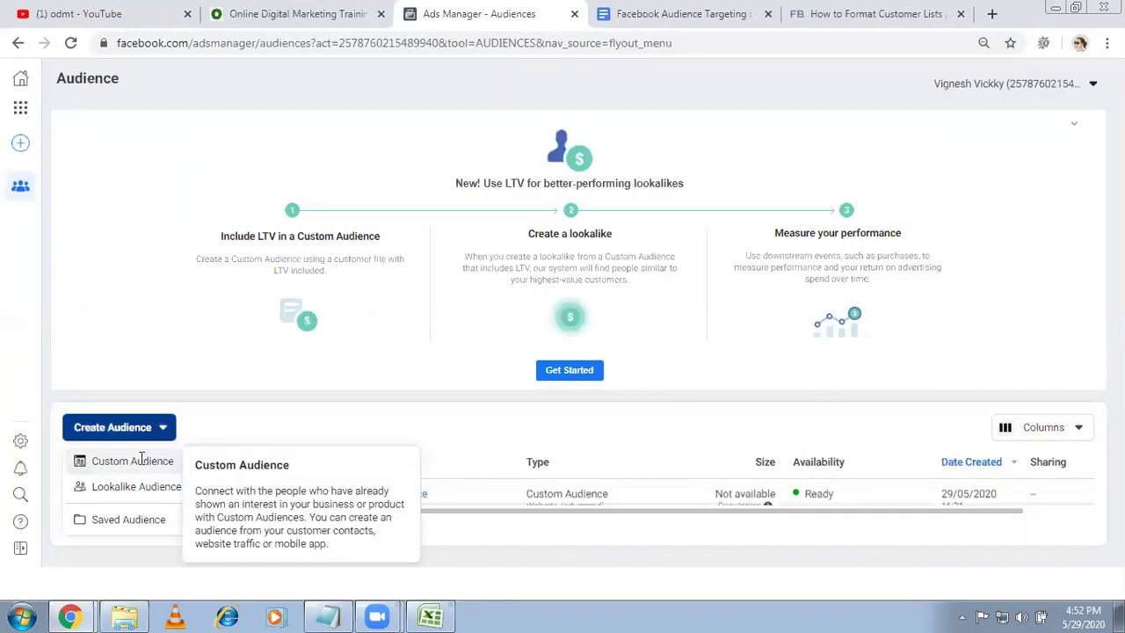
click(141, 462)
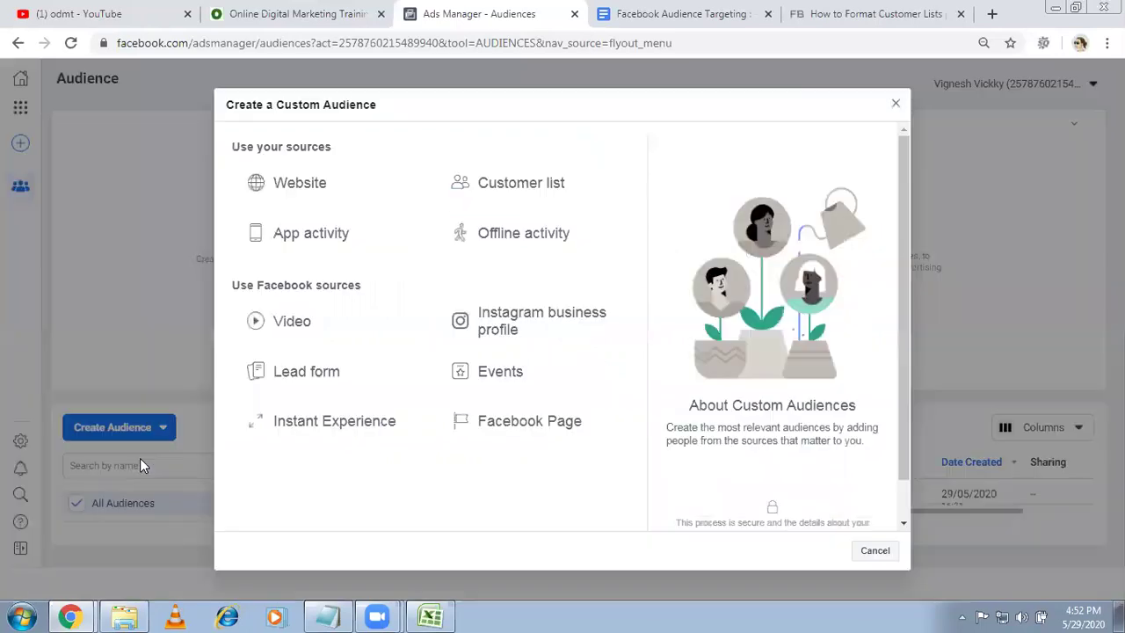
mouse_move(311, 237)
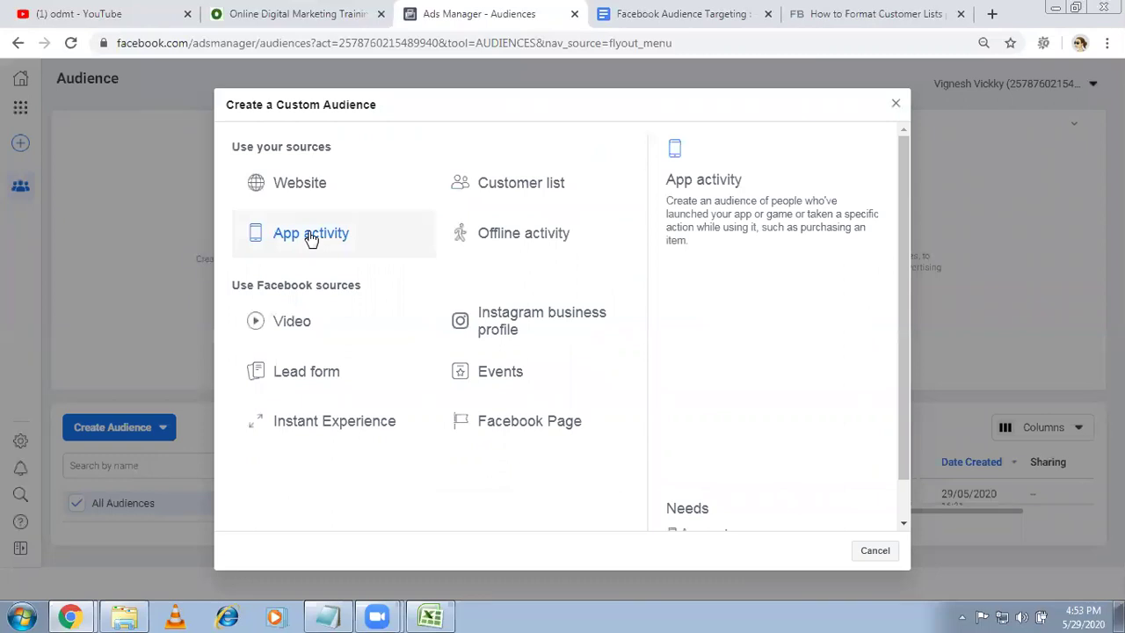
key(Escape)
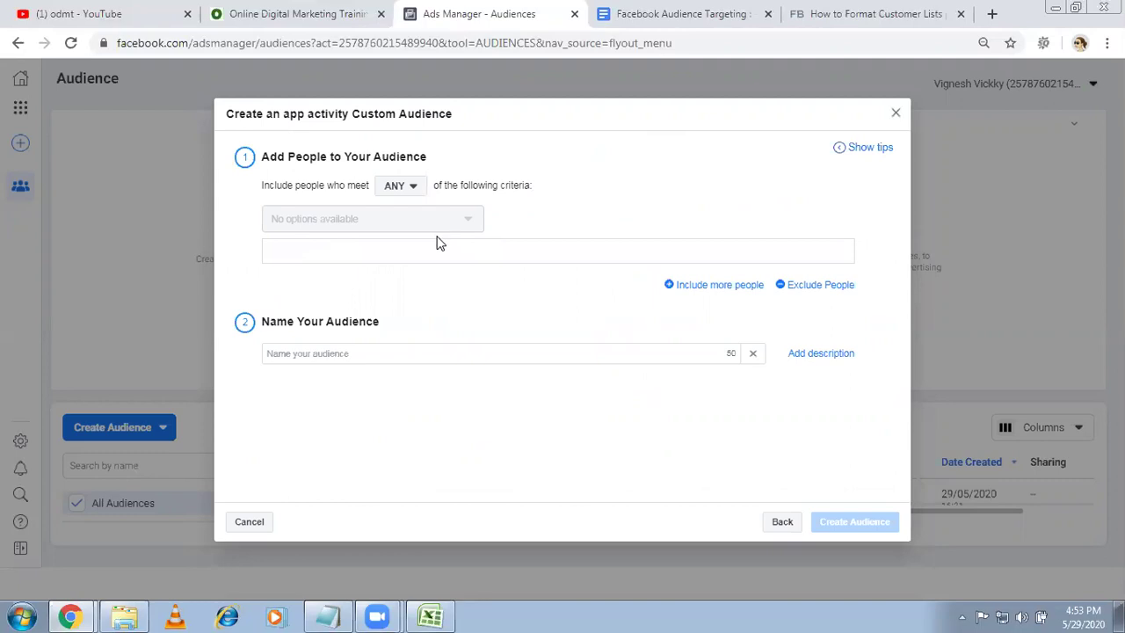
click(343, 353)
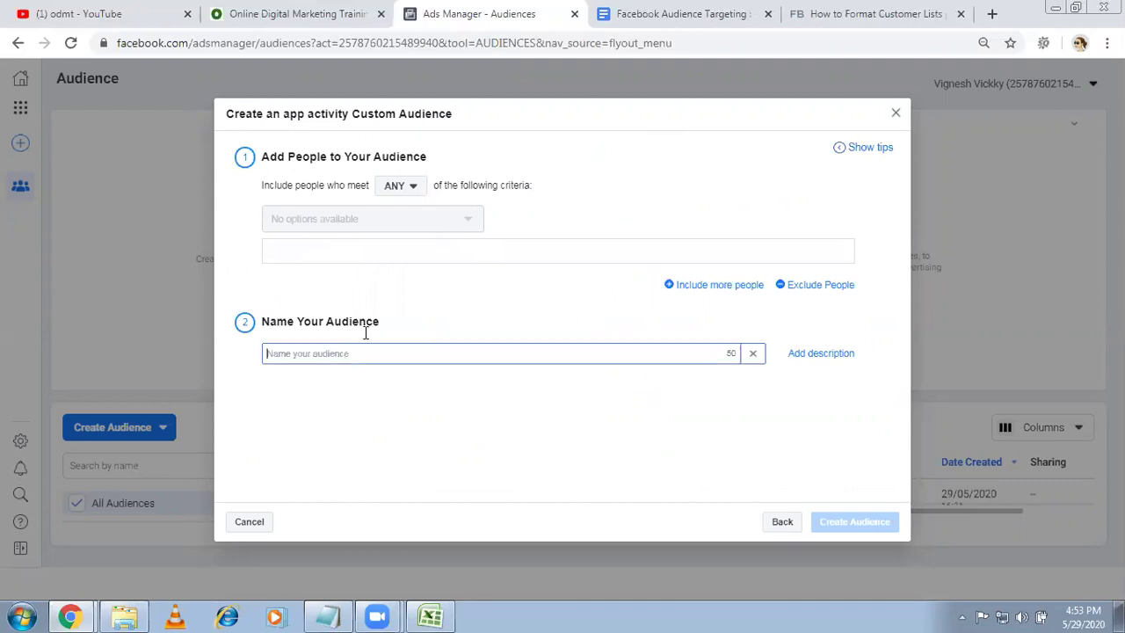
click(894, 117)
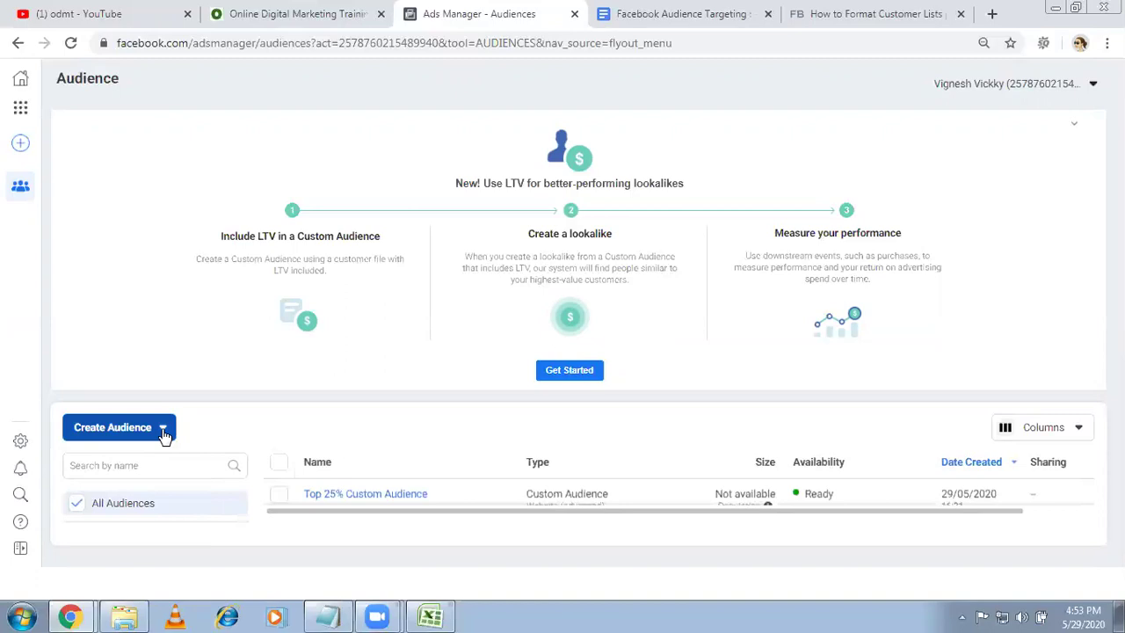
View the offline activity Custom Audience form and close it without creating an audience.
click(164, 430)
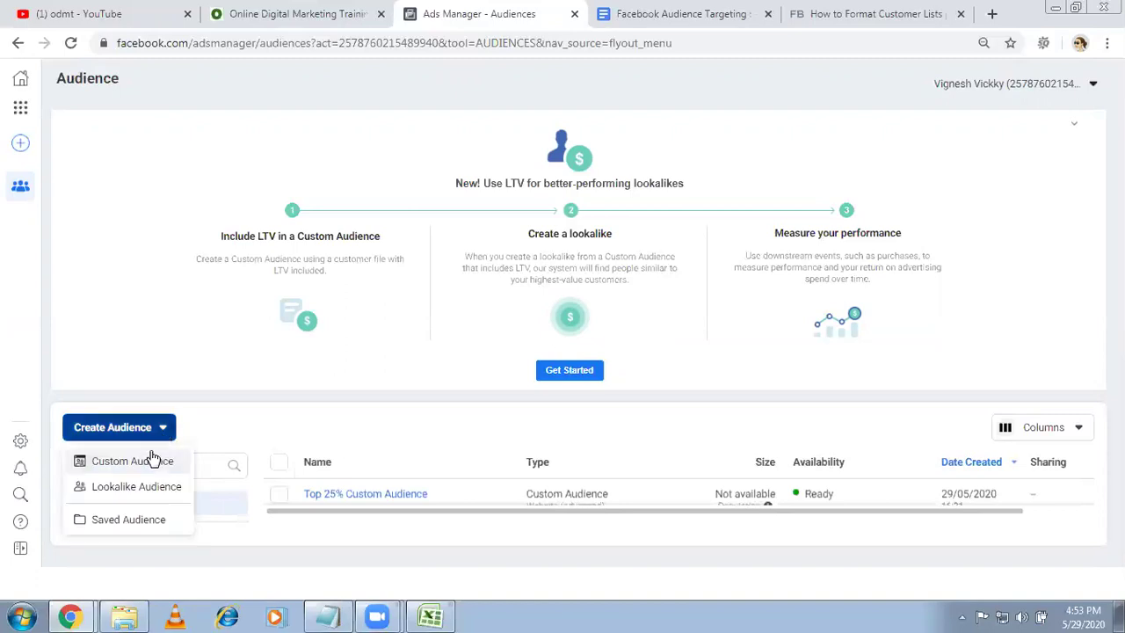
click(149, 462)
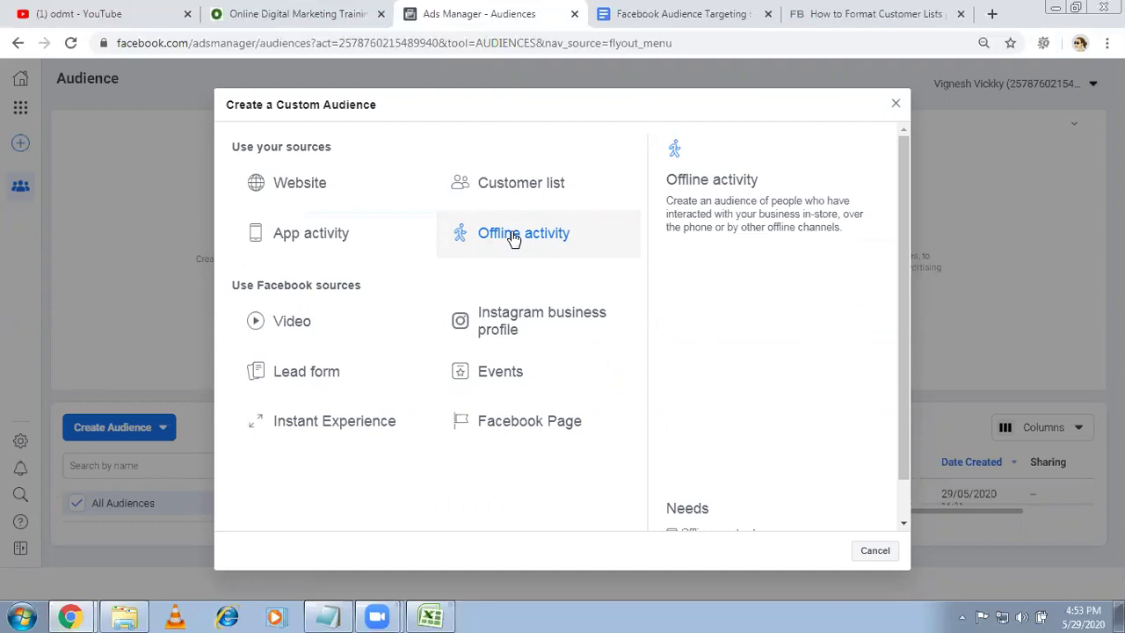
key(Escape)
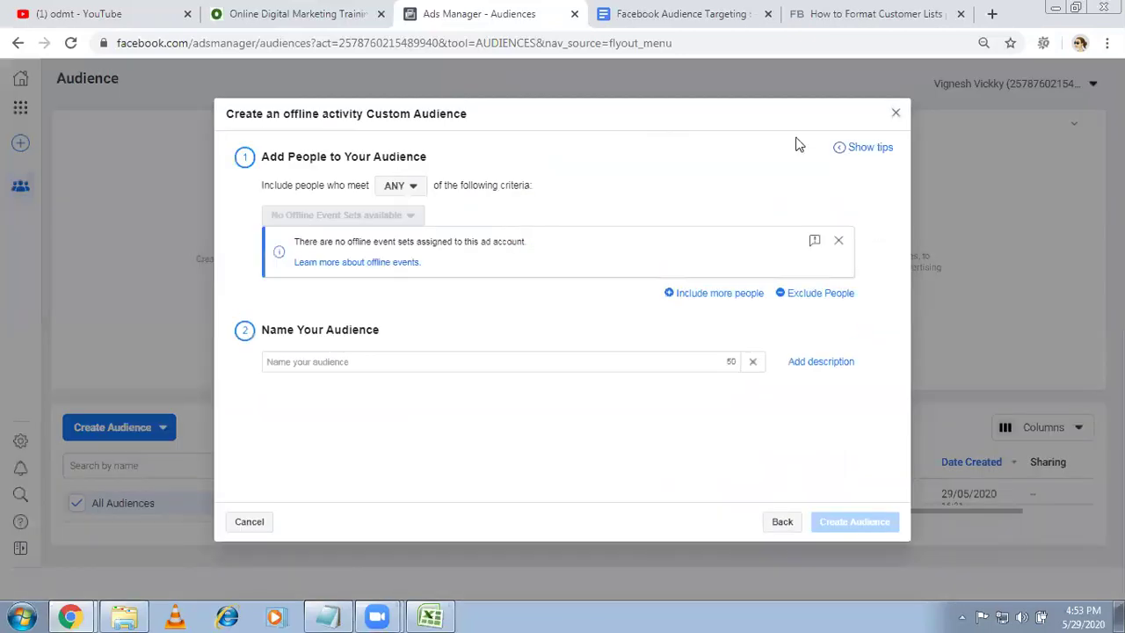
click(895, 114)
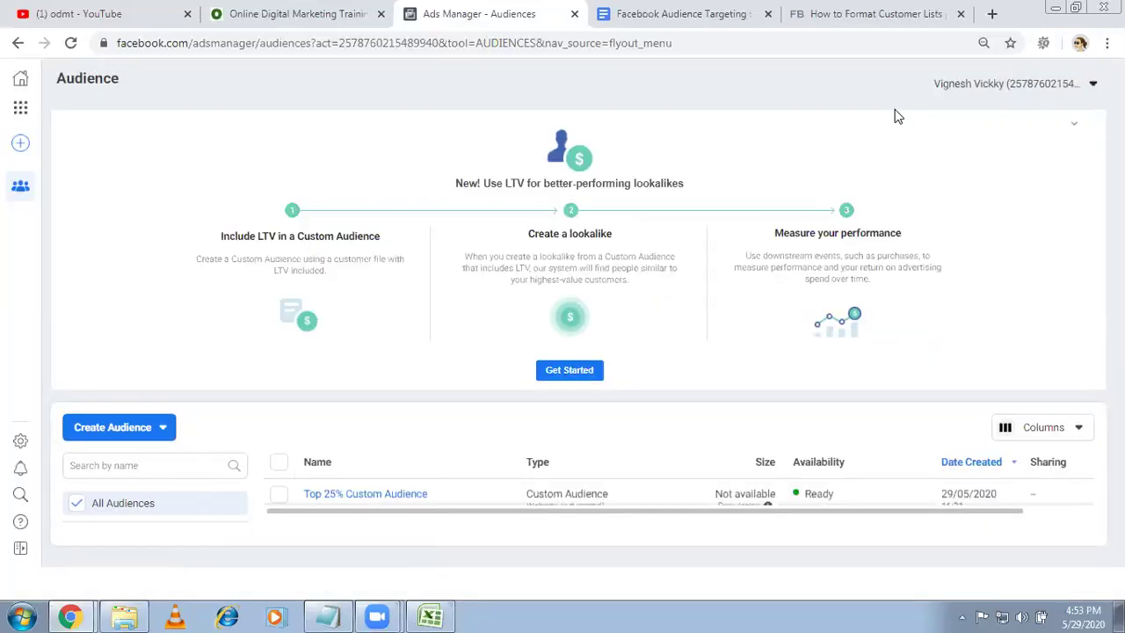
Start a new Custom Audience, review the source descriptions and choose Video as the Facebook source.
click(130, 461)
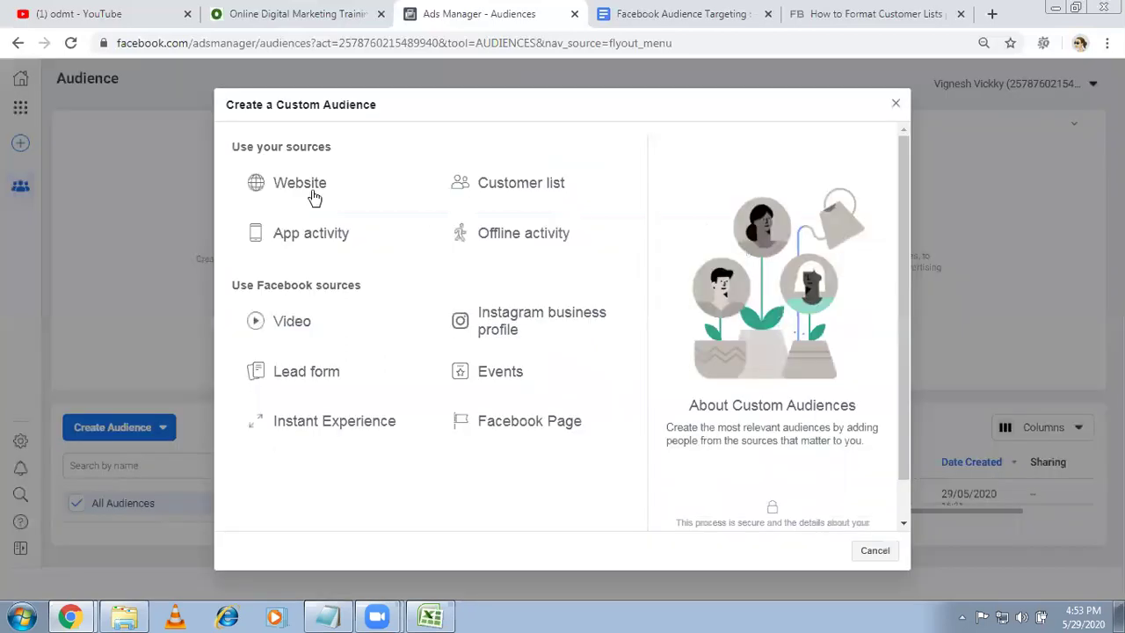
mouse_move(315, 198)
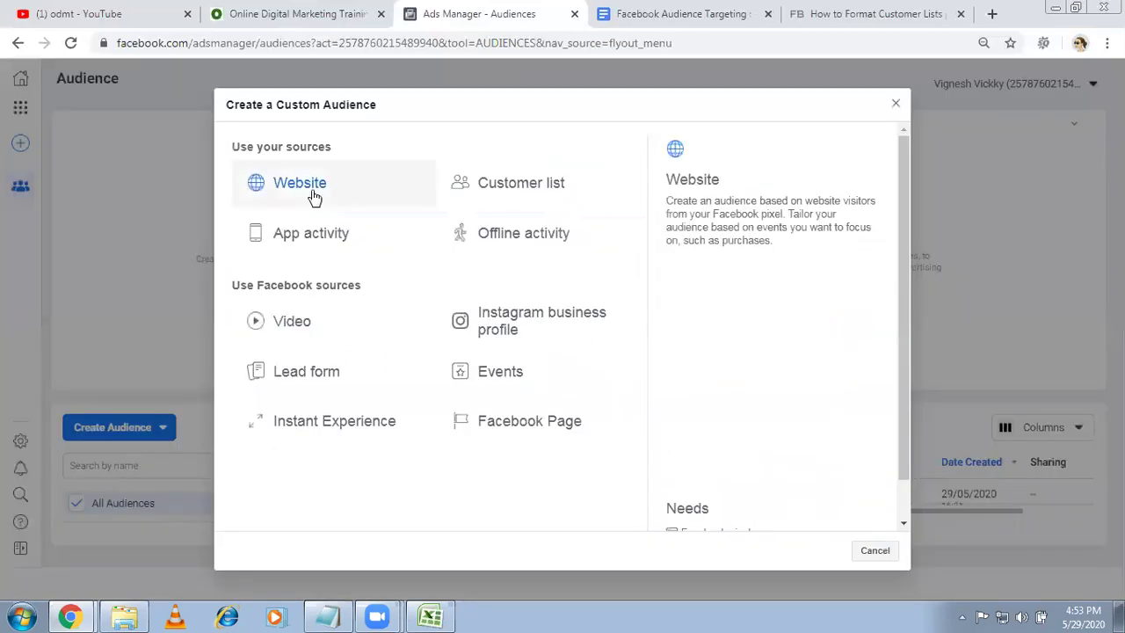
mouse_move(520, 198)
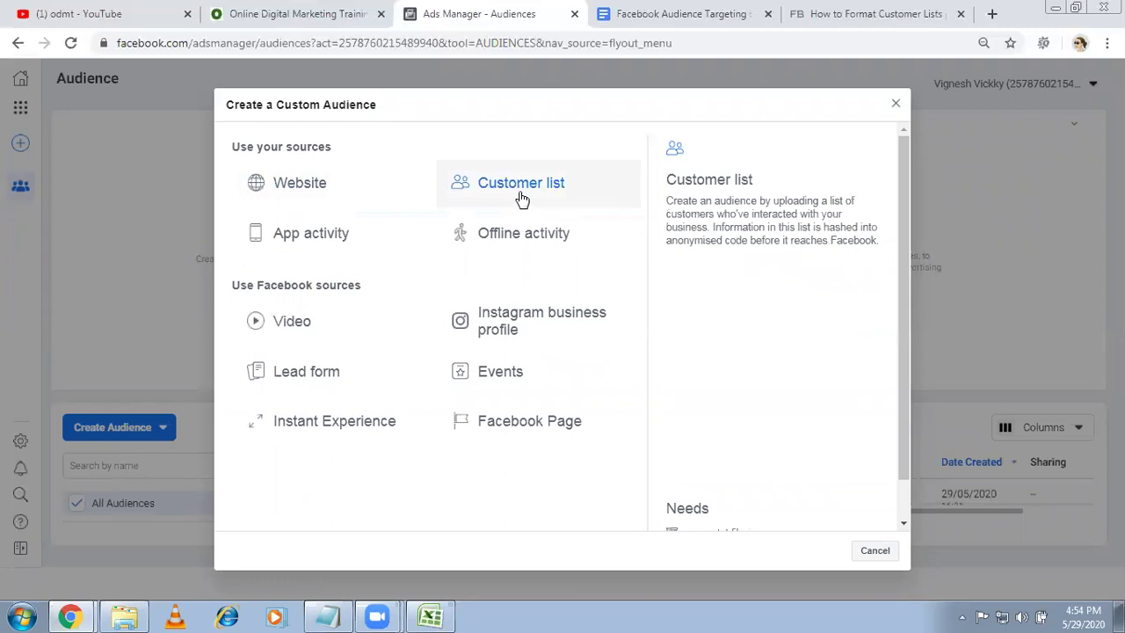
mouse_move(283, 179)
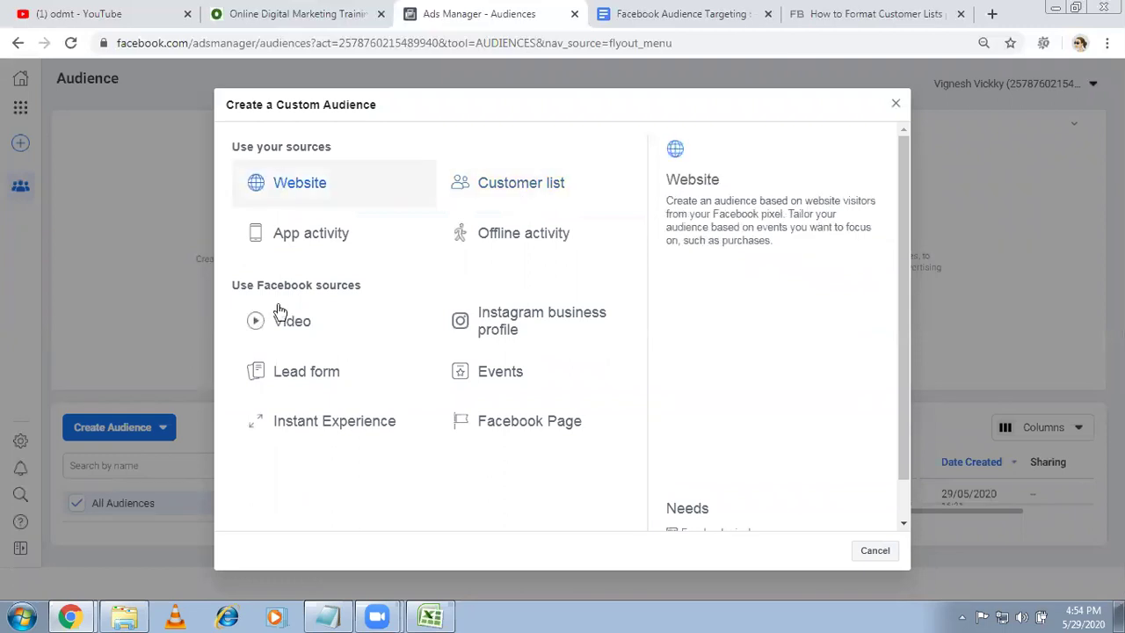
mouse_move(276, 308)
mouse_move(431, 381)
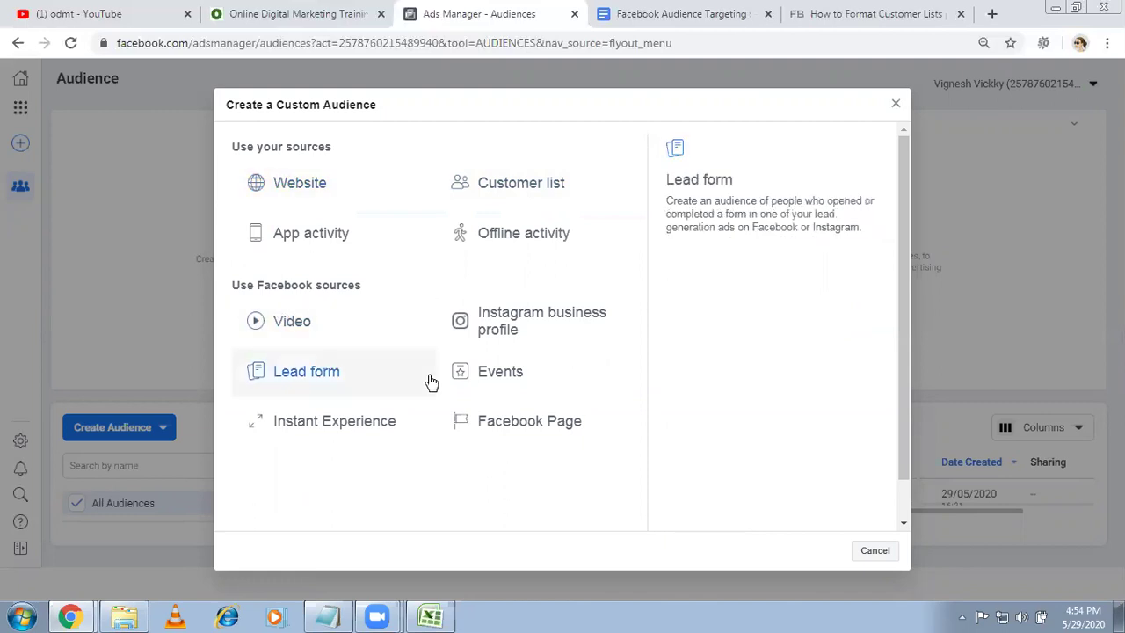
mouse_move(324, 329)
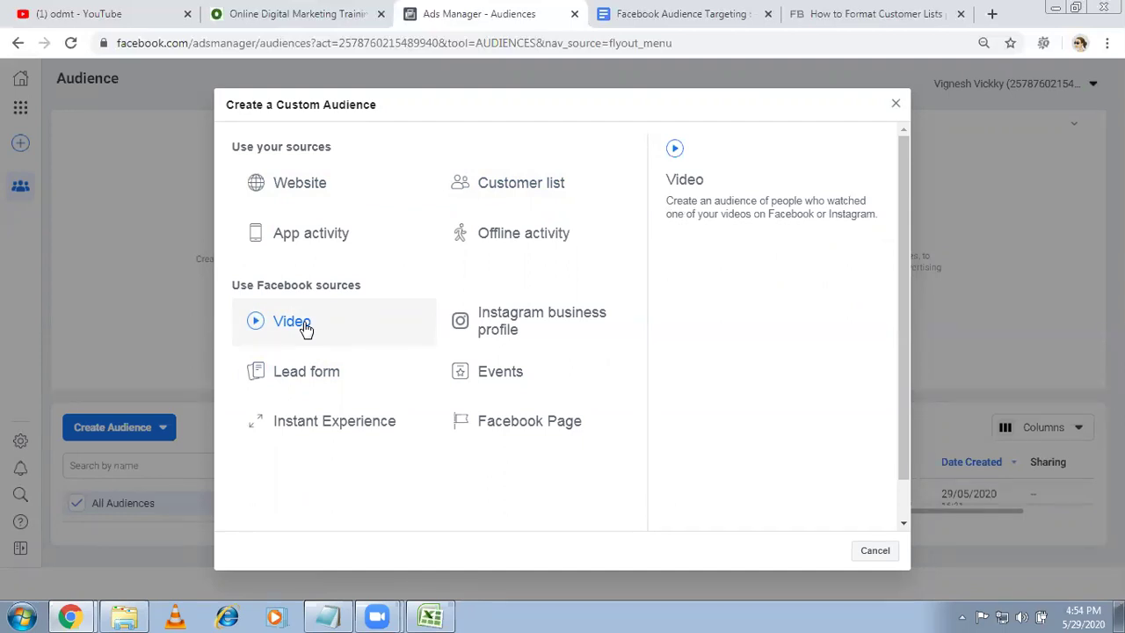
click(306, 328)
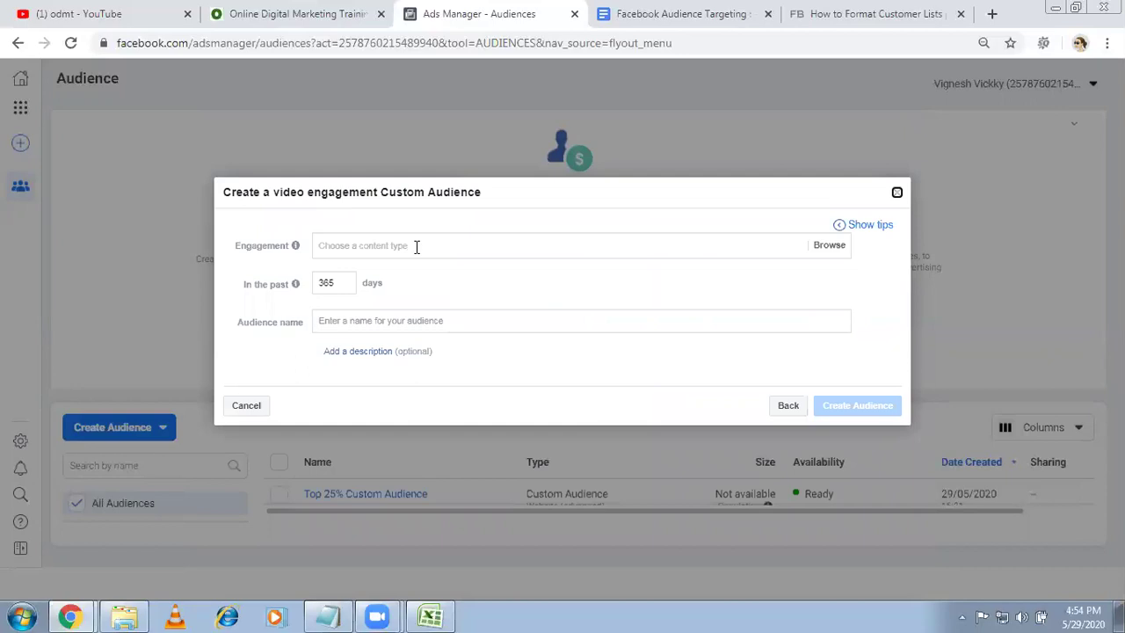
Set the engagement to people who have watched at least 25% of the video and review the remaining engagement types.
click(826, 245)
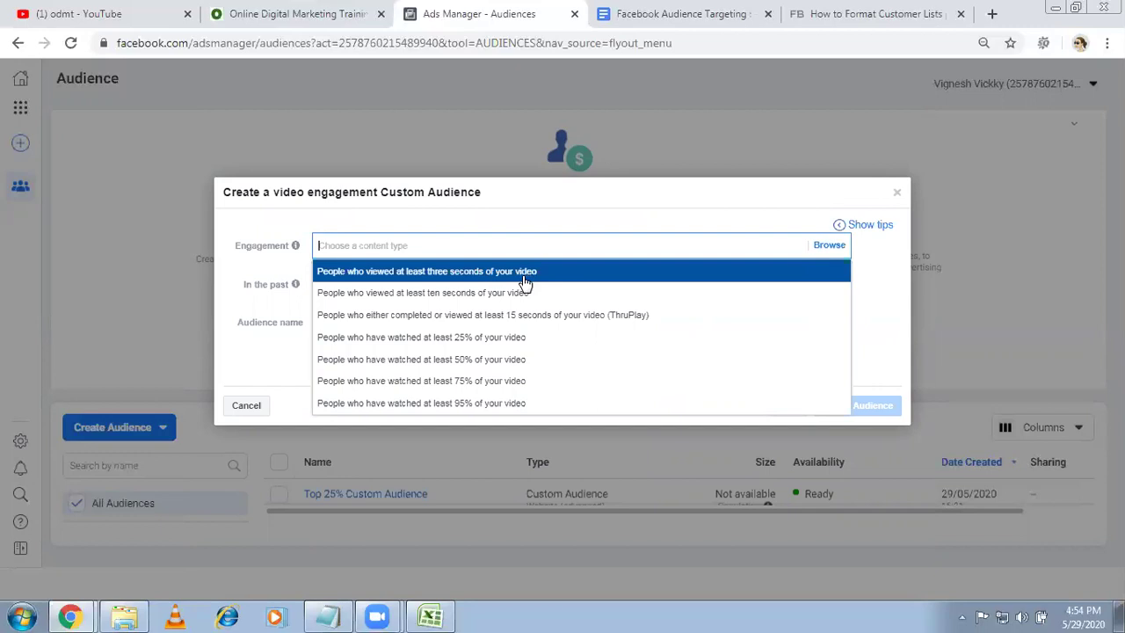
click(475, 341)
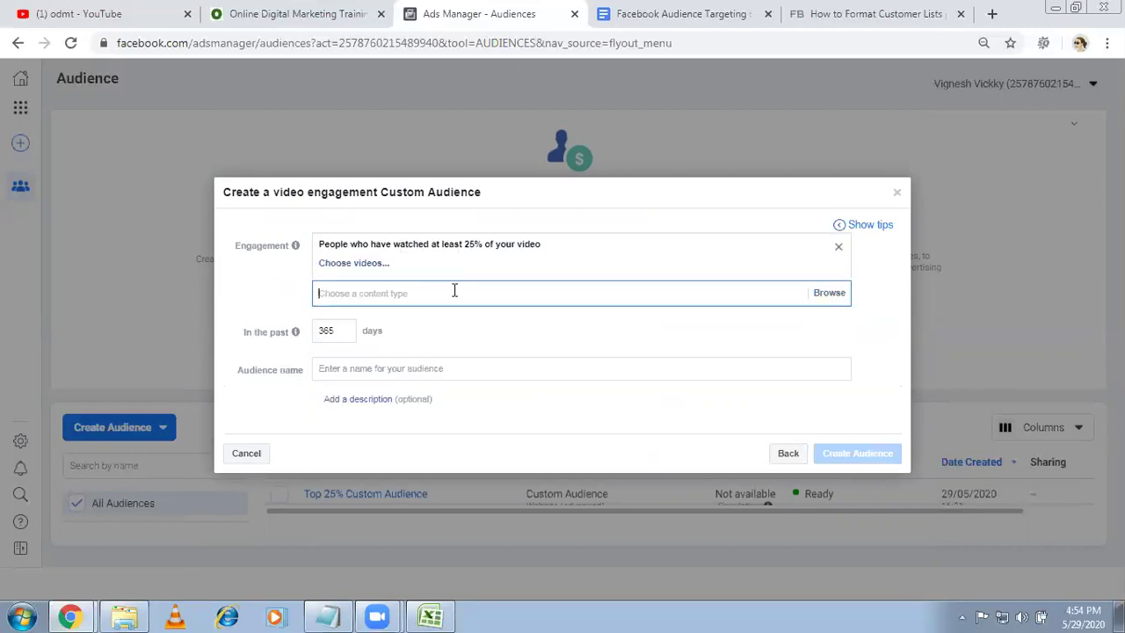
click(830, 296)
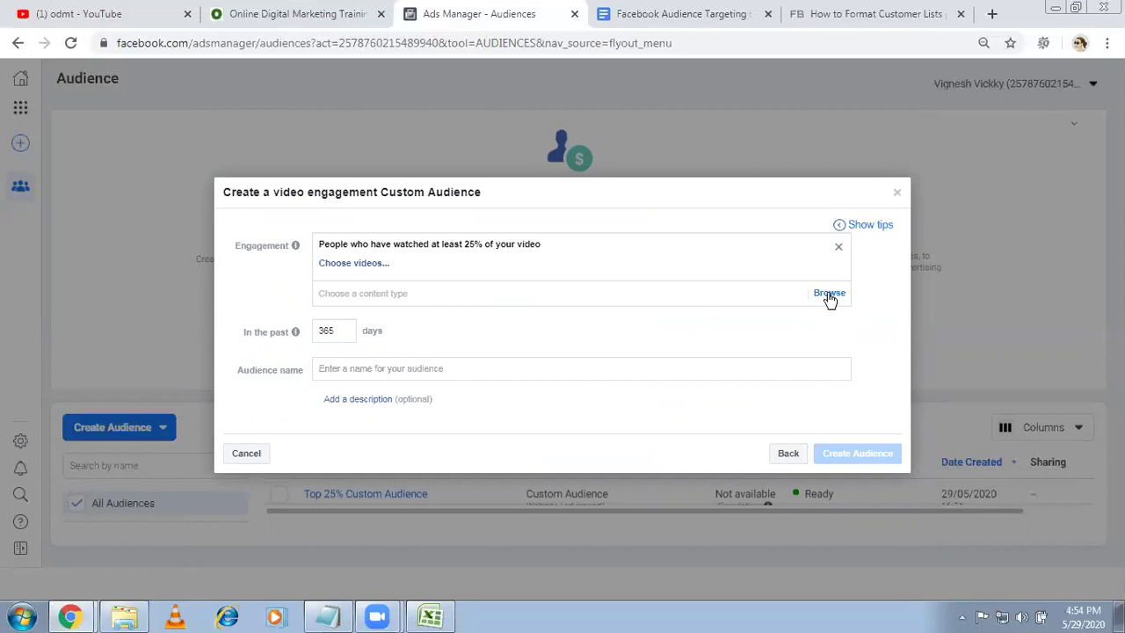
click(829, 296)
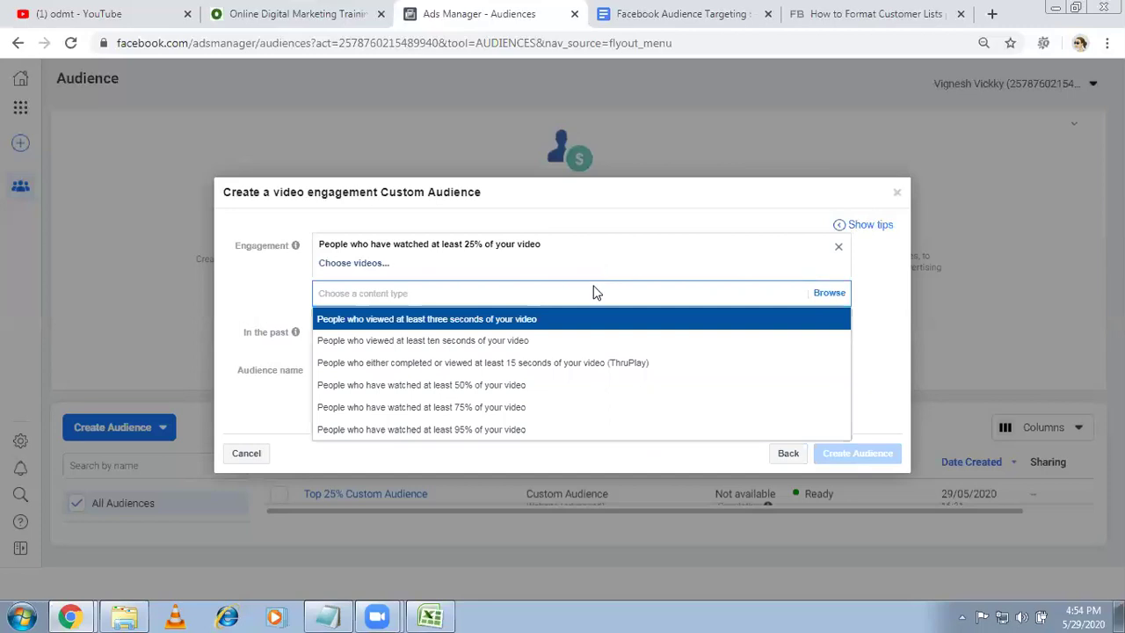
click(247, 283)
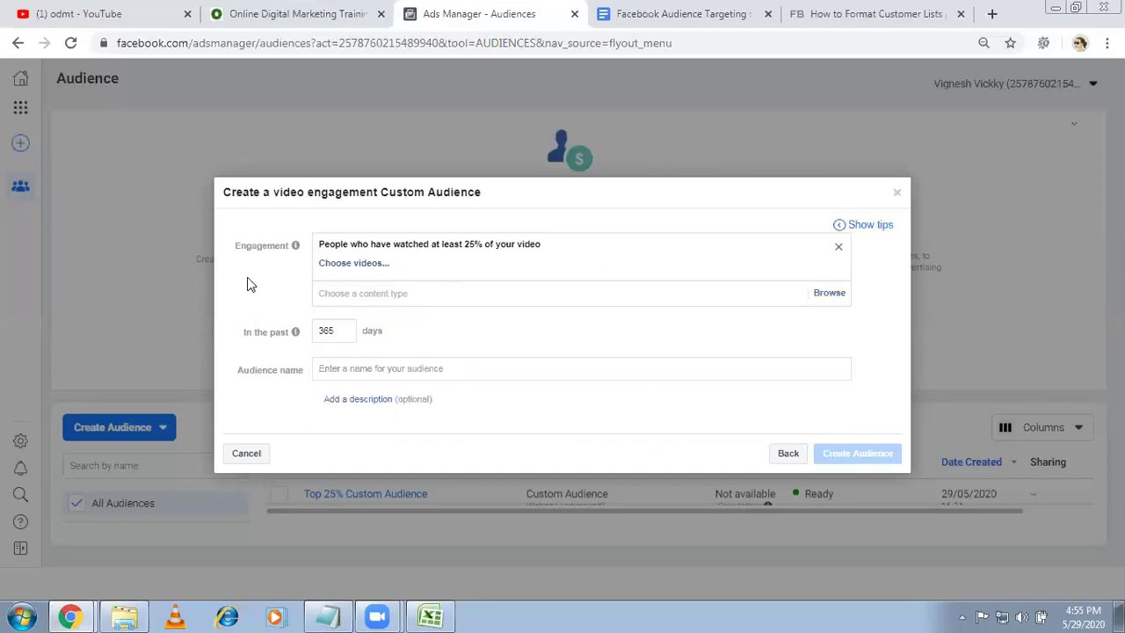
Name the video engagement audience "Video Videws Custom Audience".
click(367, 369)
text(Video)
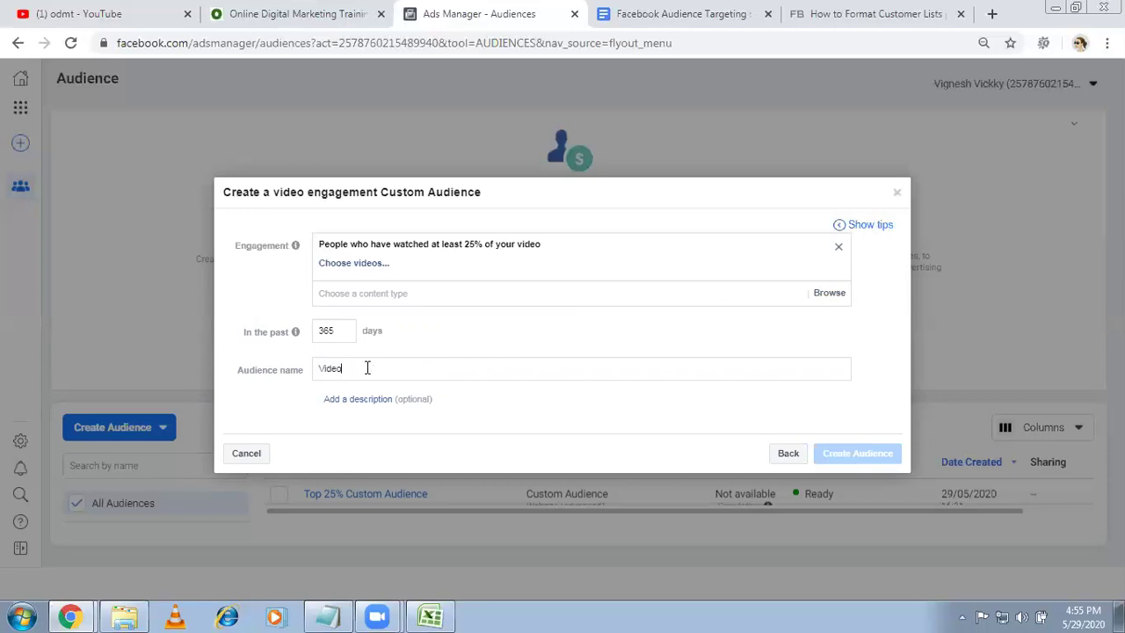
text( Vide)
text(os Custom Audience)
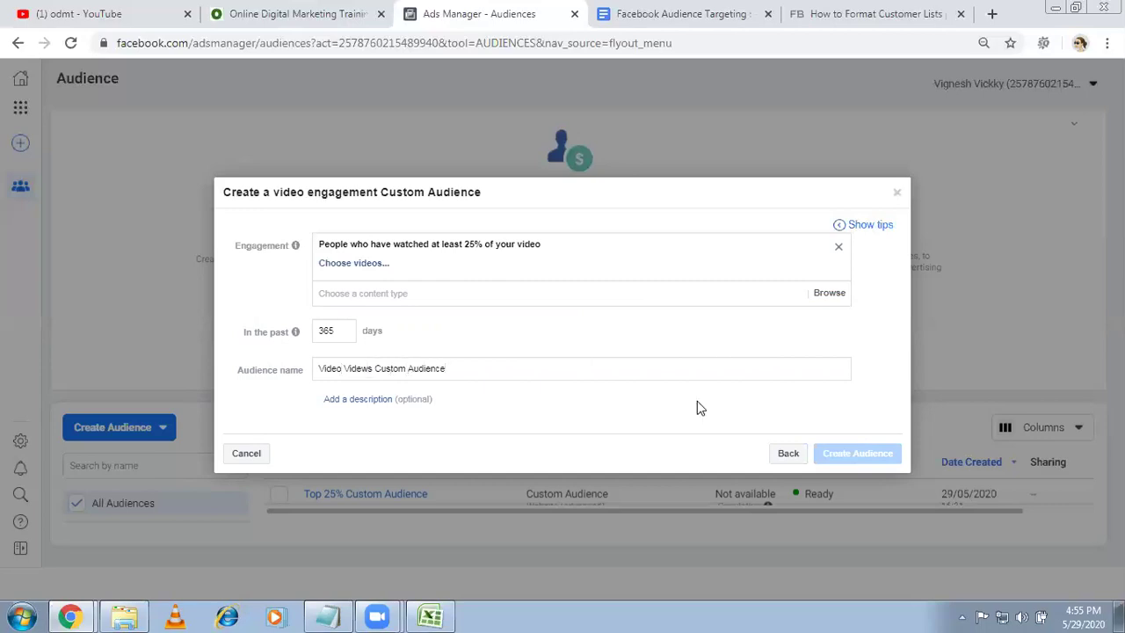
Add people who have watched at least 50% of the video as a second engagement type, and remove it again.
click(679, 292)
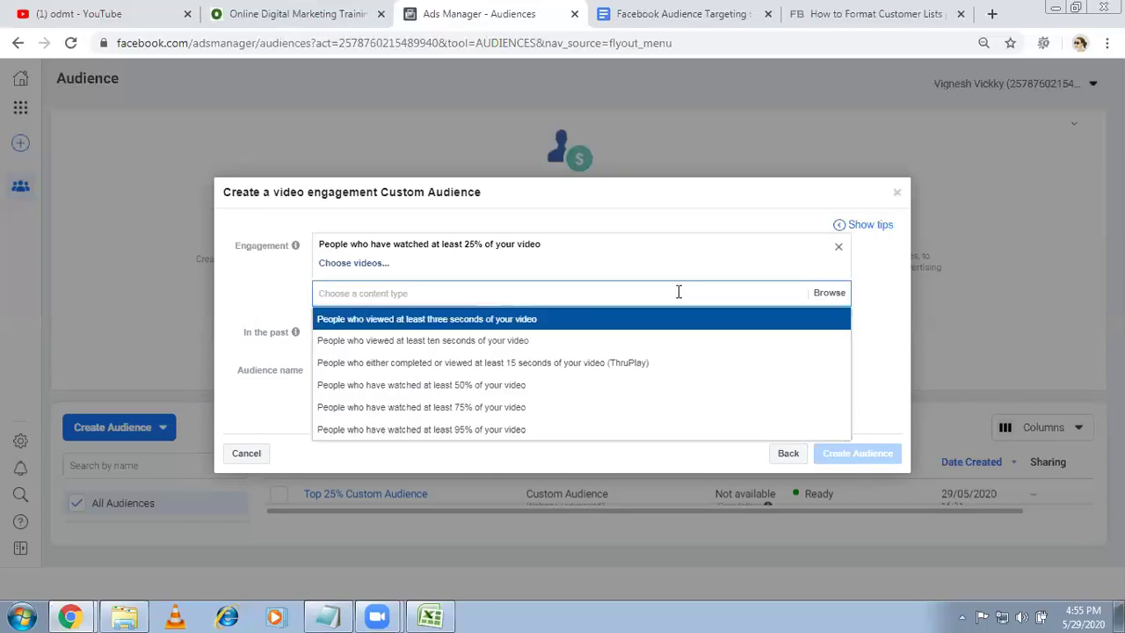
click(551, 386)
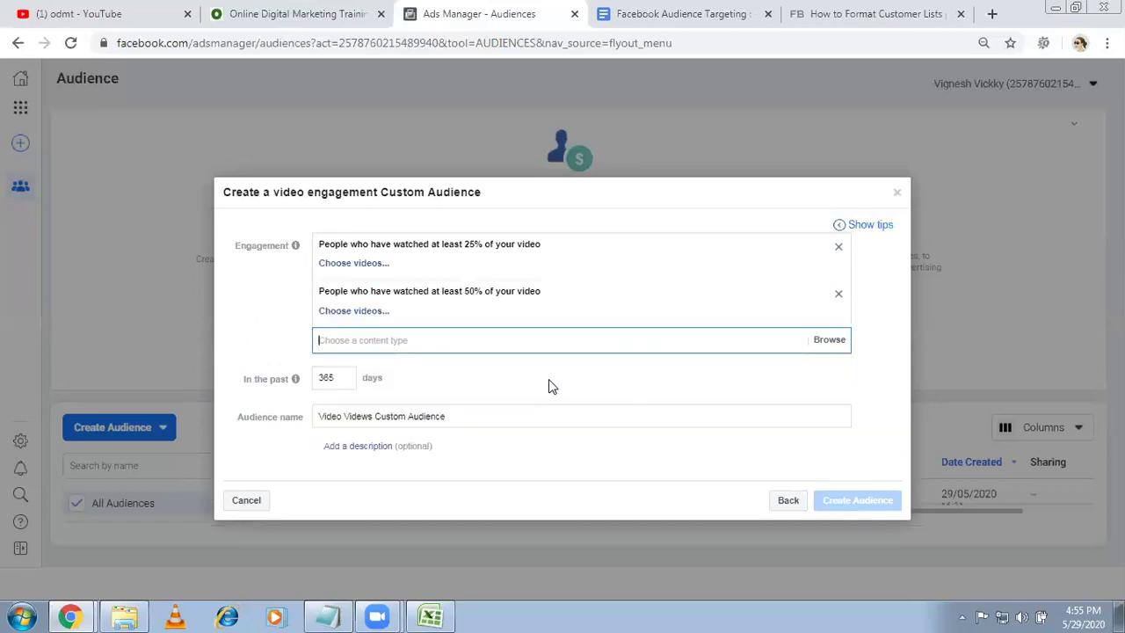
click(837, 296)
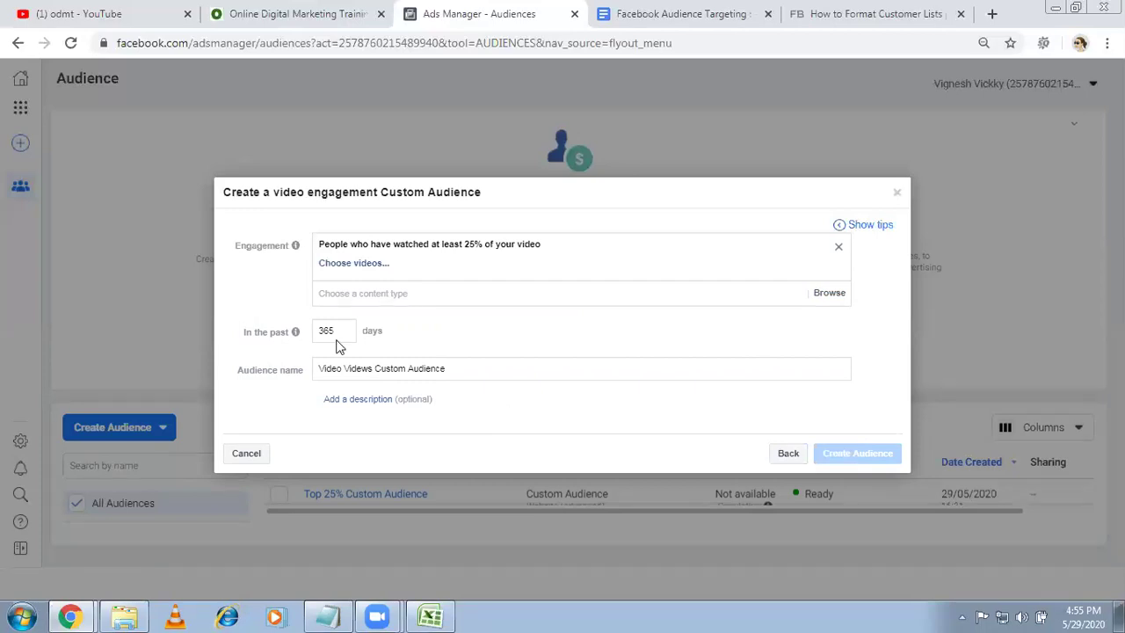
Set the video engagement period to the past 30 days and close the form without creating the audience.
drag(336, 332, 308, 326)
text(30)
click(897, 194)
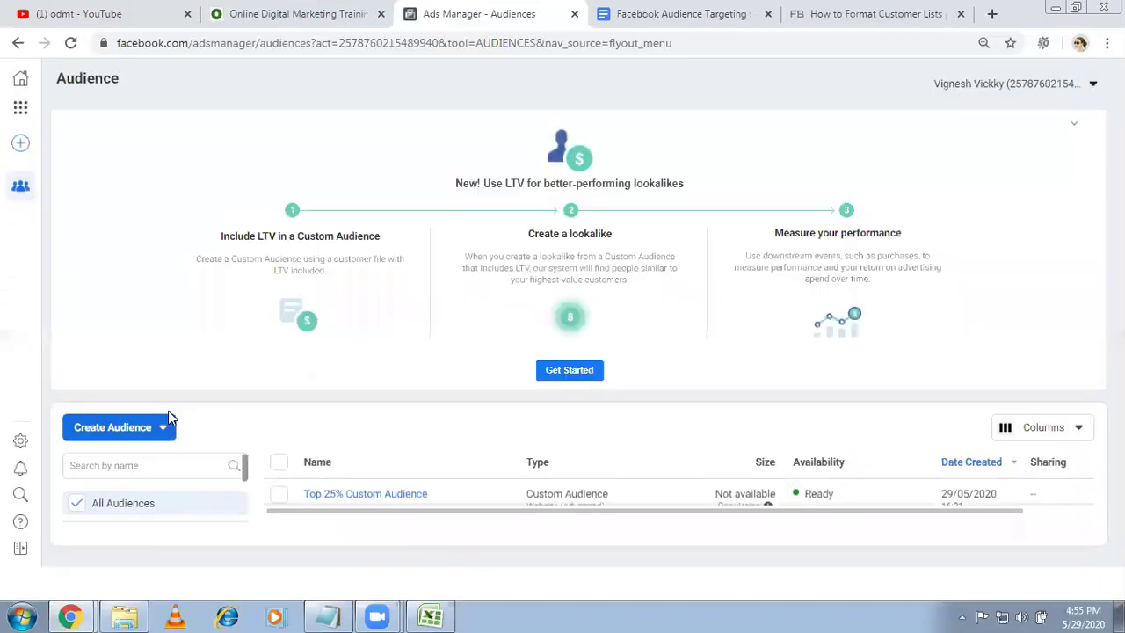
View the Instagram business profile Custom Audience form, including its engagement options and name field, and close it without creating an audience.
click(167, 429)
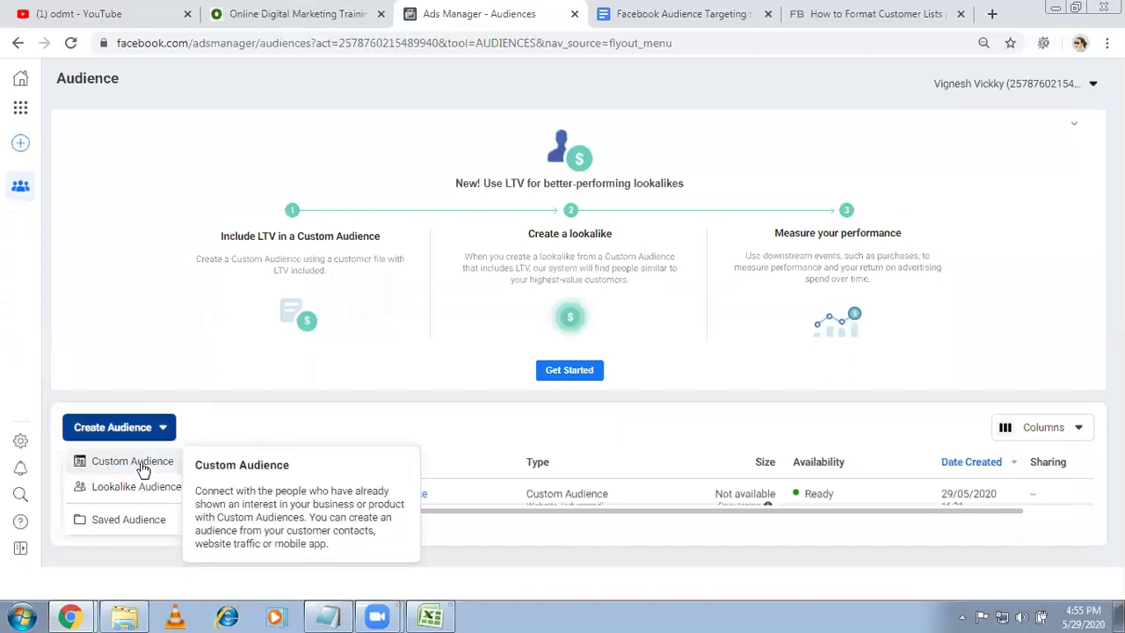
click(141, 465)
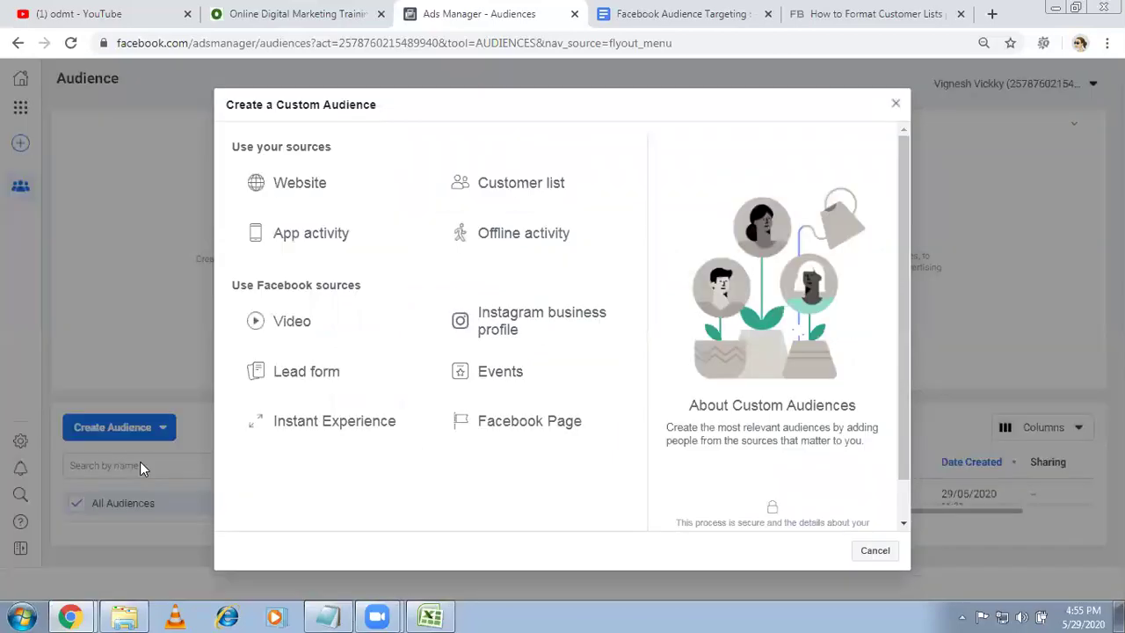
mouse_move(512, 331)
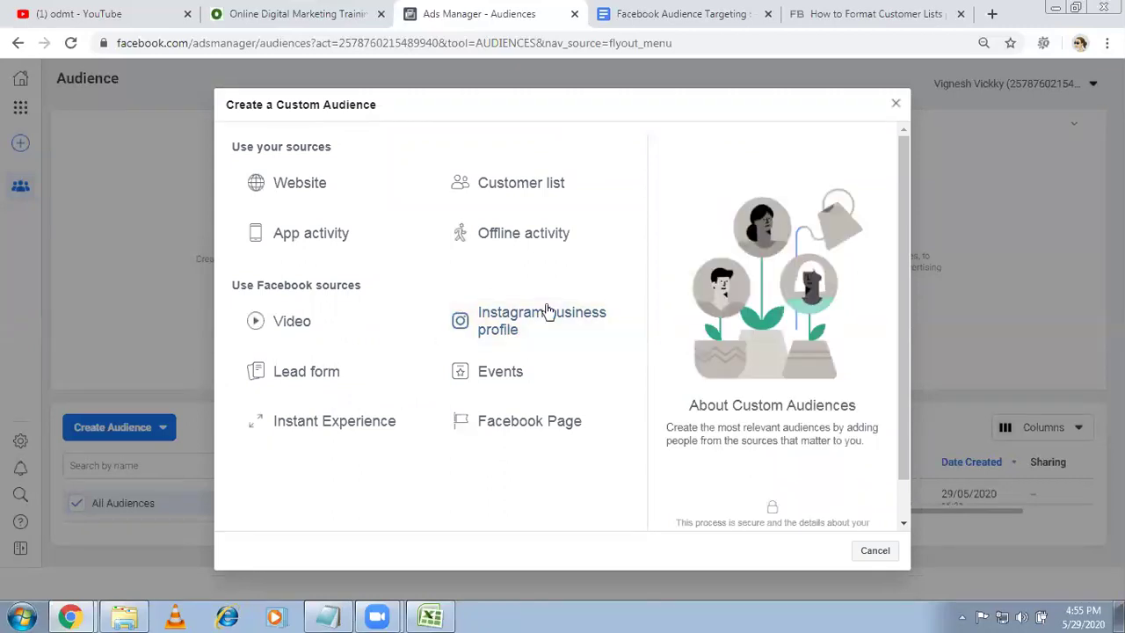
mouse_move(545, 314)
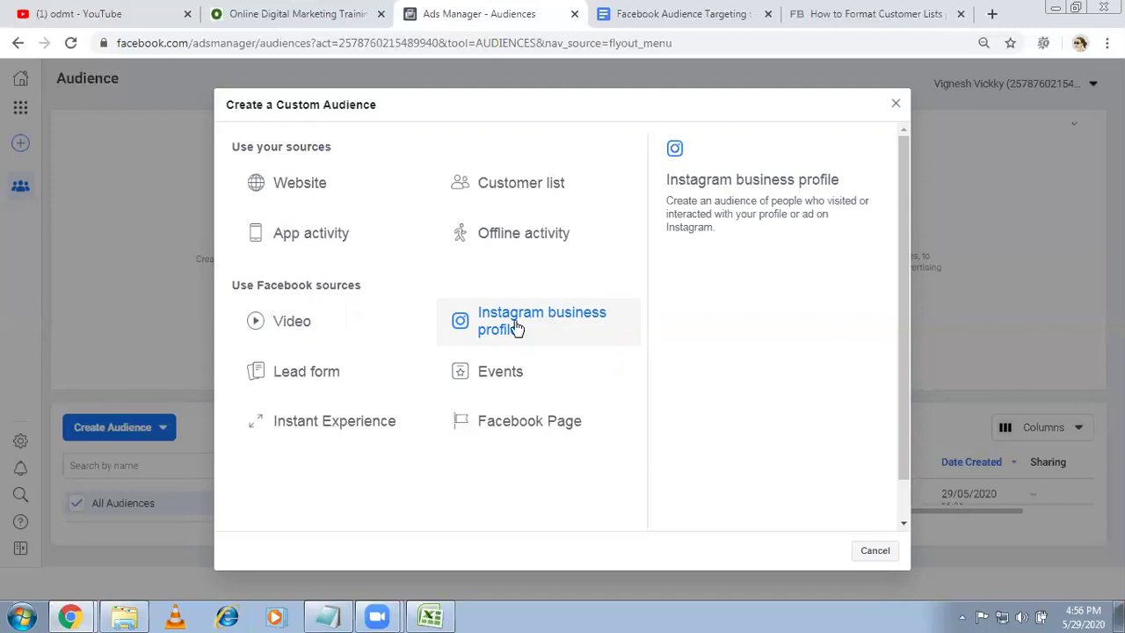
click(517, 326)
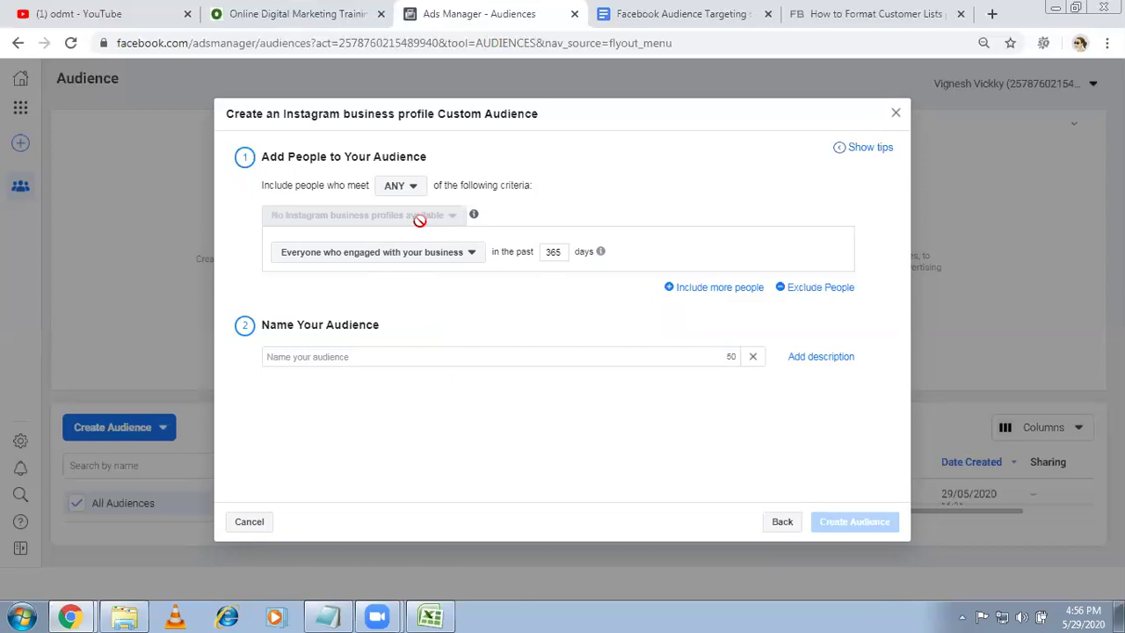
click(473, 253)
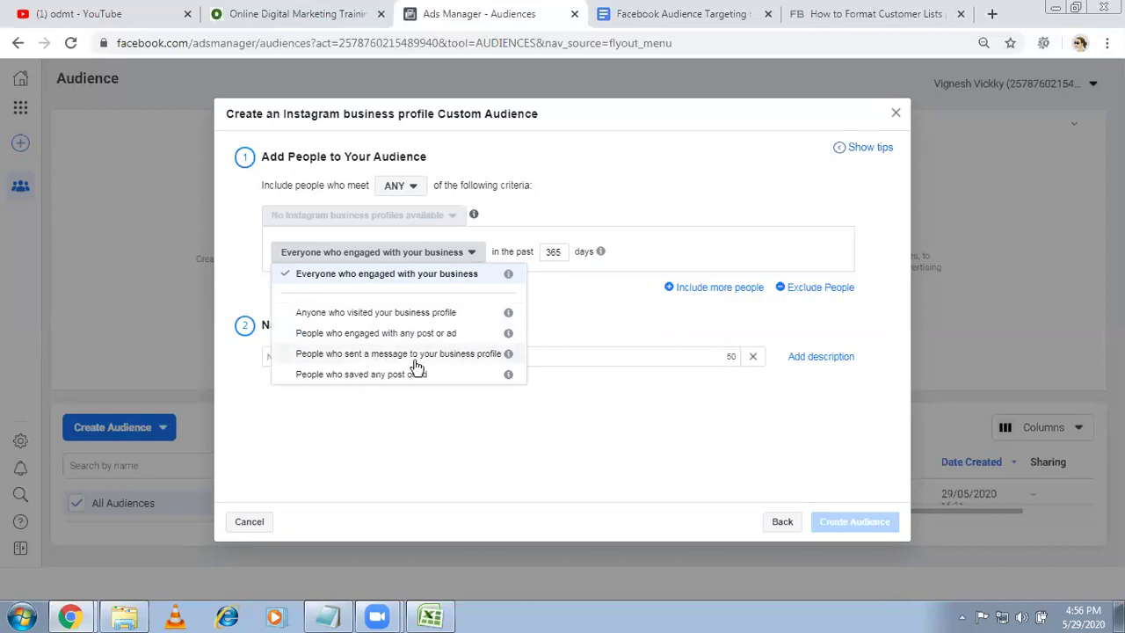
key(Escape)
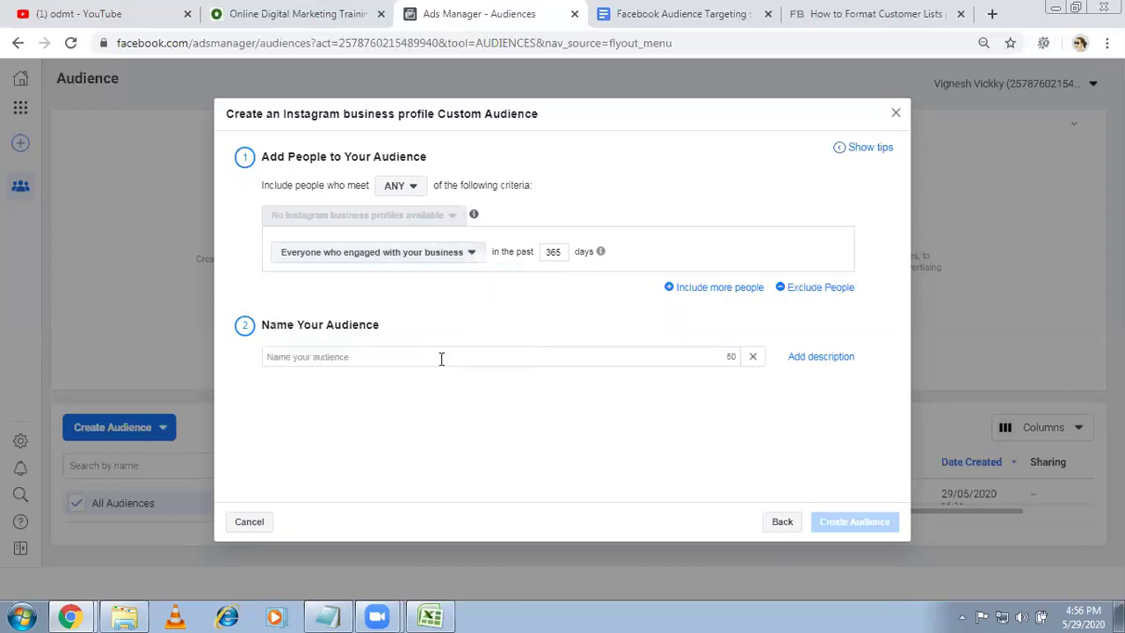
click(441, 359)
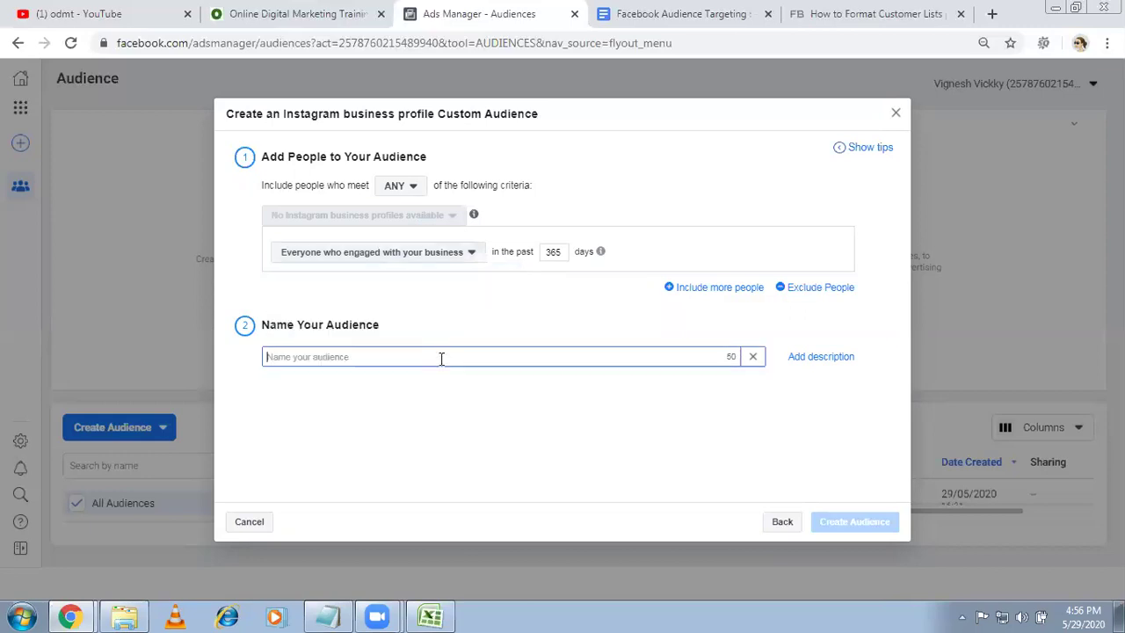
click(896, 115)
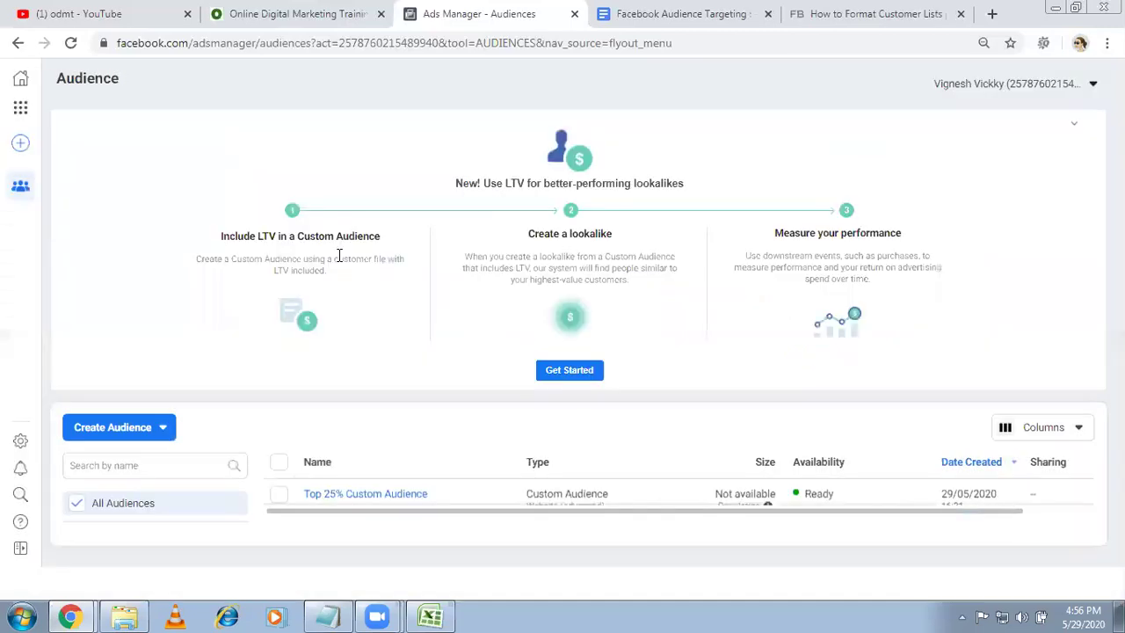
Start a lead form Custom Audience and include people who opened but didn't submit the form.
click(164, 430)
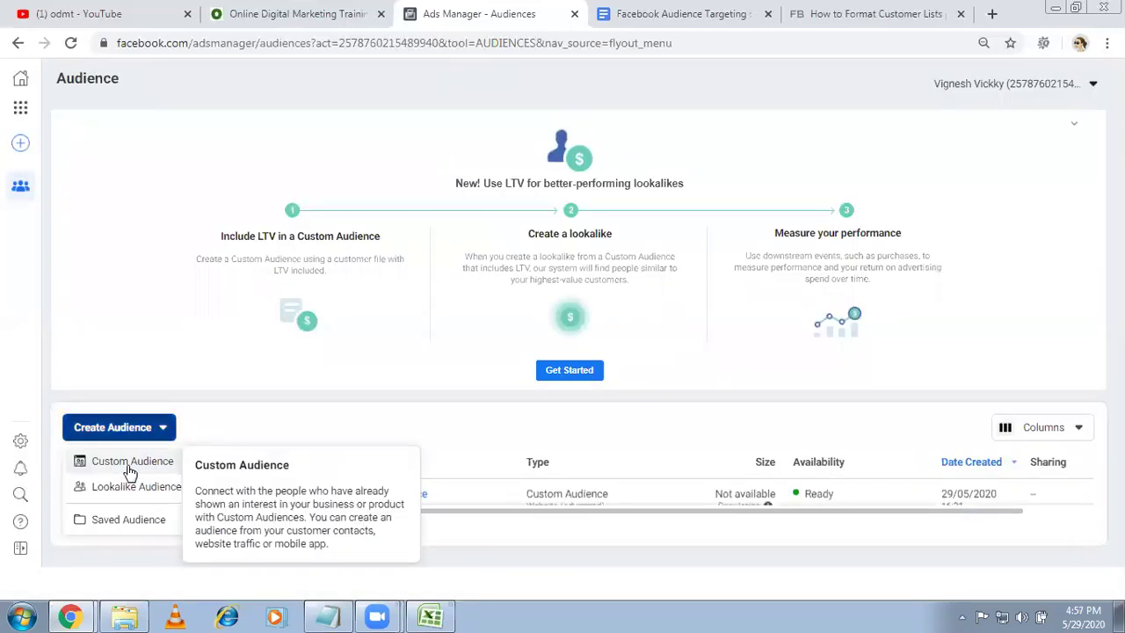
click(128, 466)
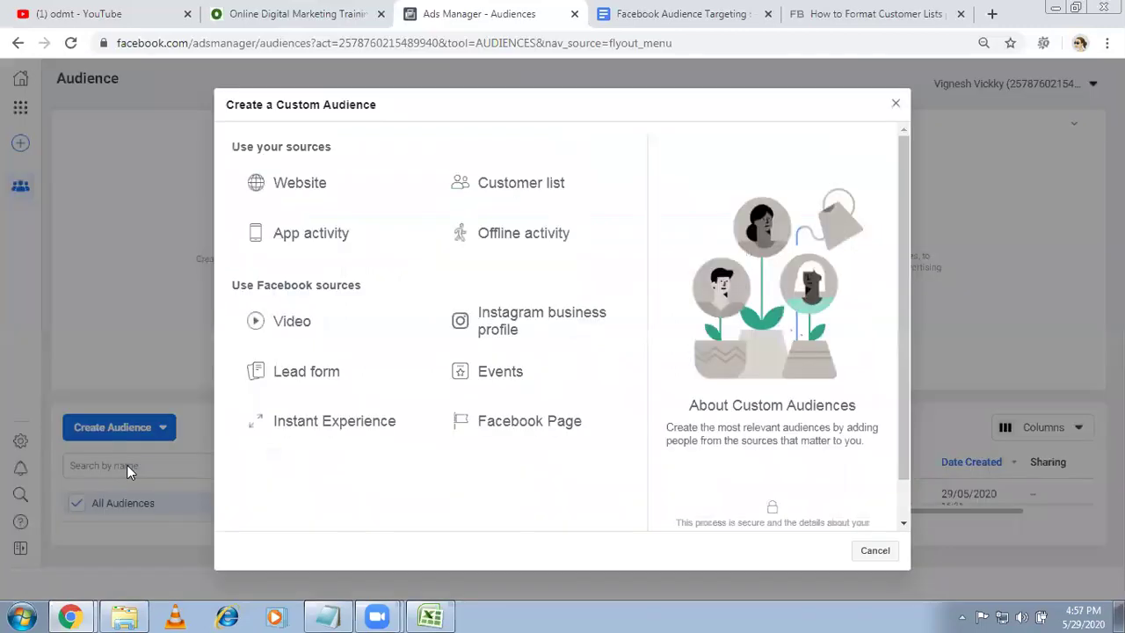
click(291, 372)
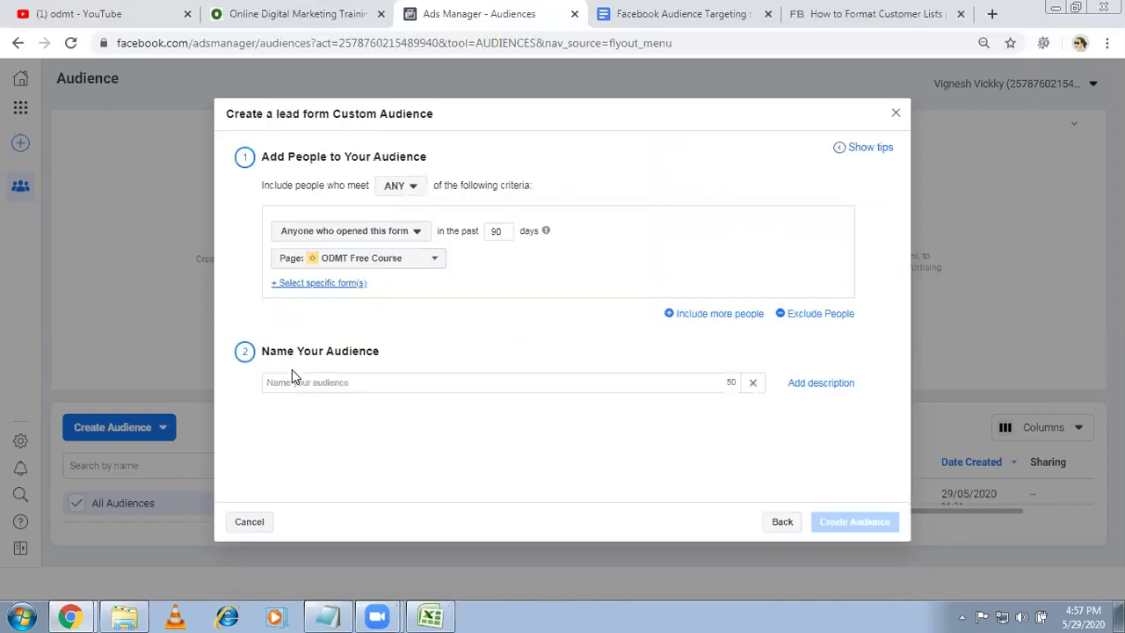
click(420, 234)
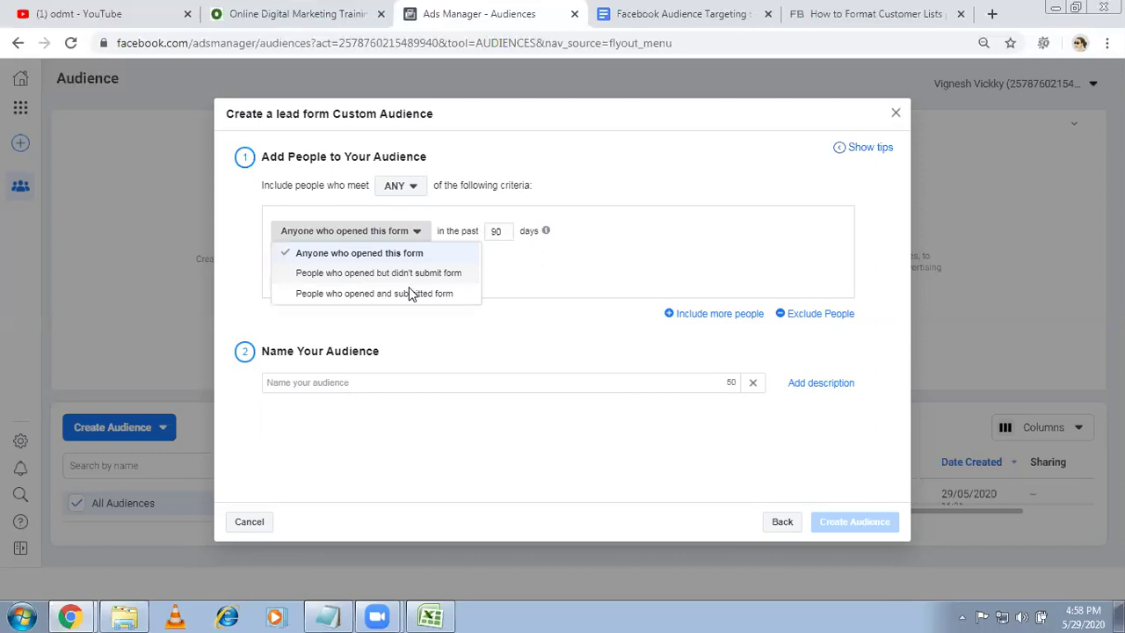
click(419, 278)
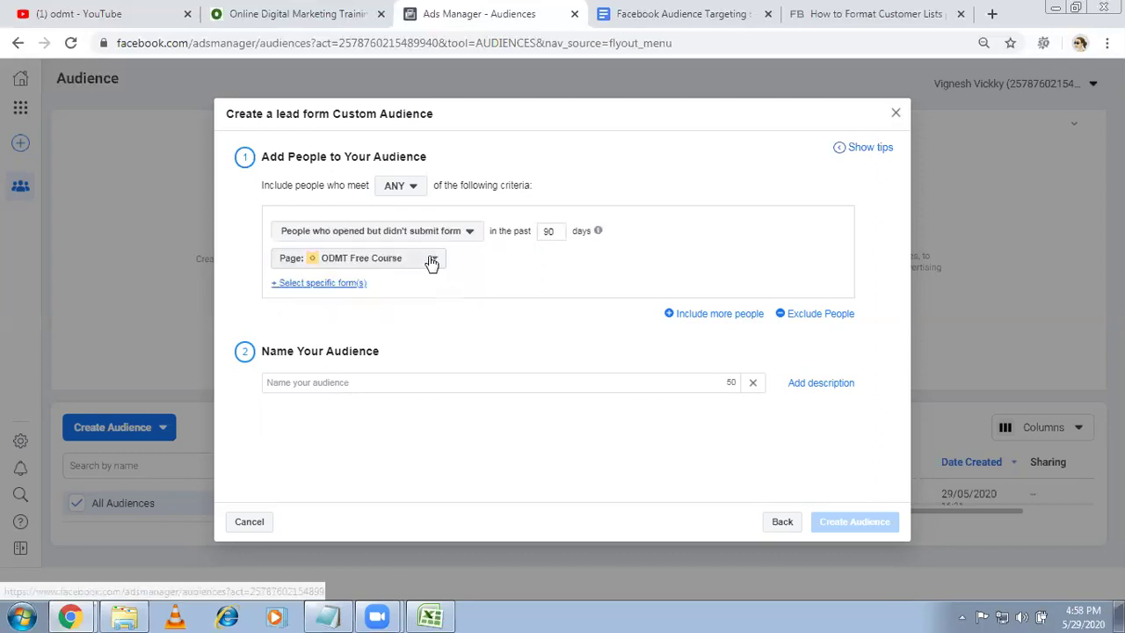
Check the Page selection and the list of specific lead forms for the ODMT Free Course Page, and remove the form search field.
click(432, 261)
click(432, 261)
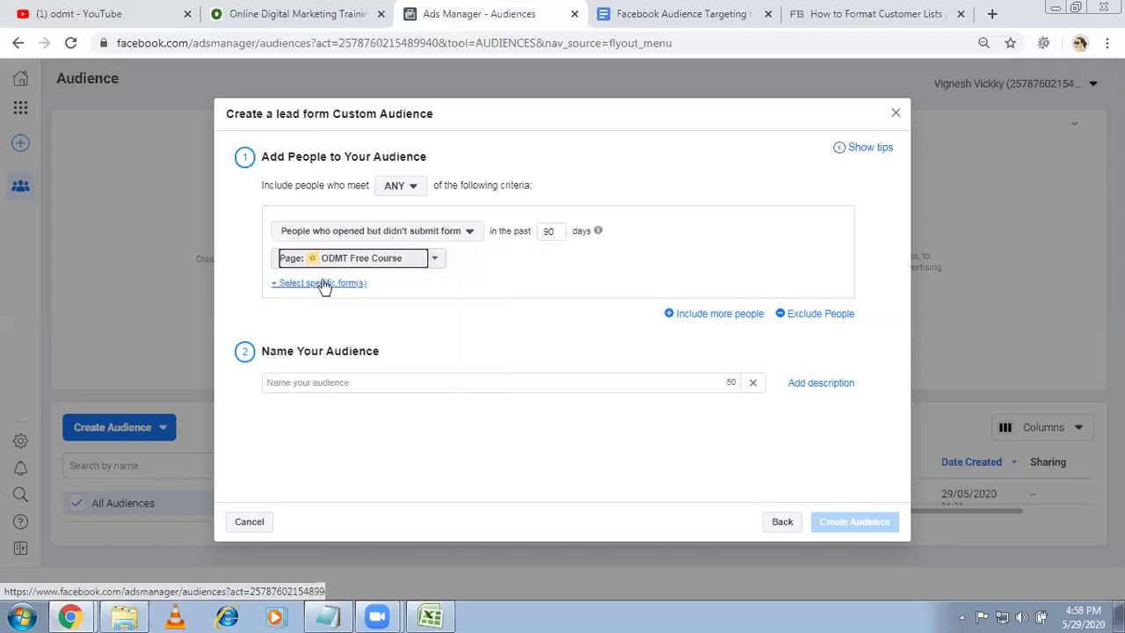
click(327, 284)
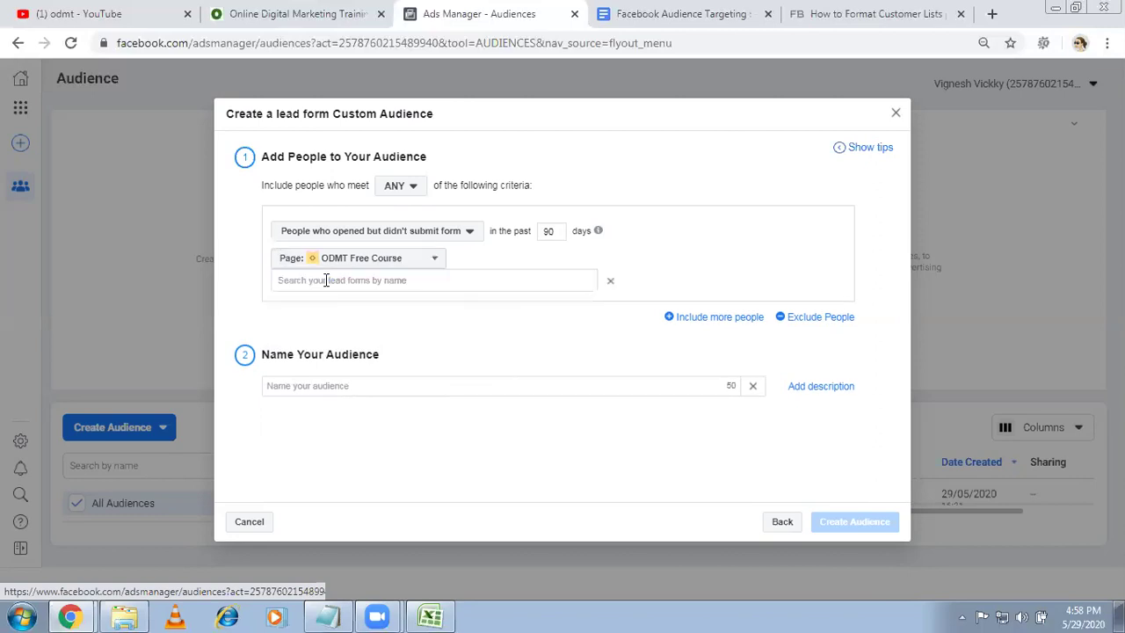
click(326, 280)
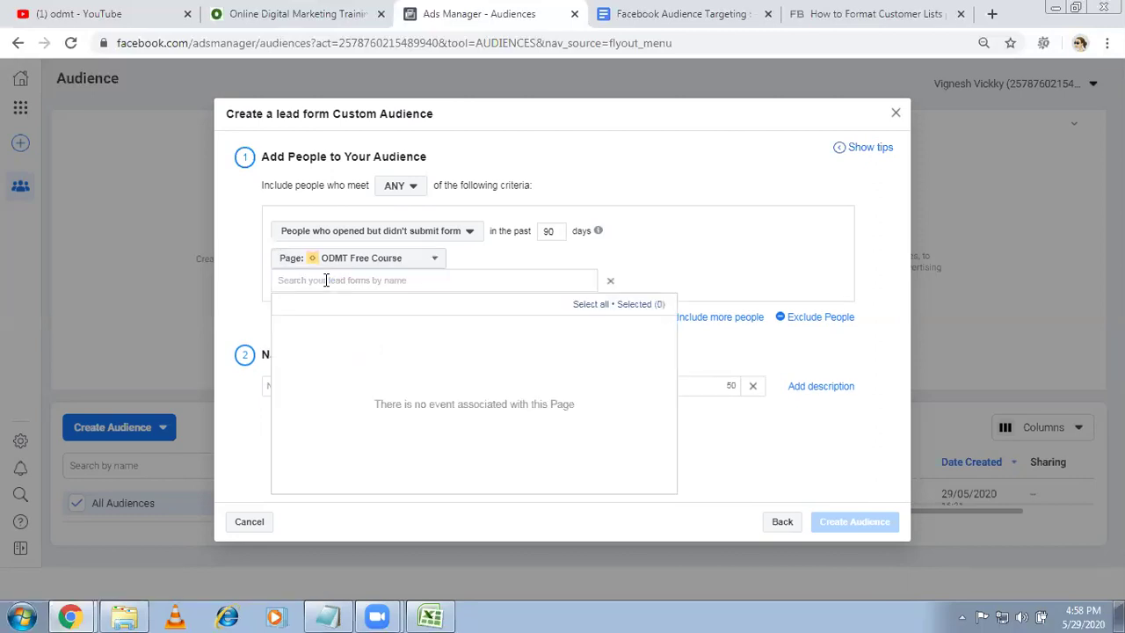
click(612, 283)
Enter "sdvds" as the lead form audience name and close the form without creating the audience.
click(475, 387)
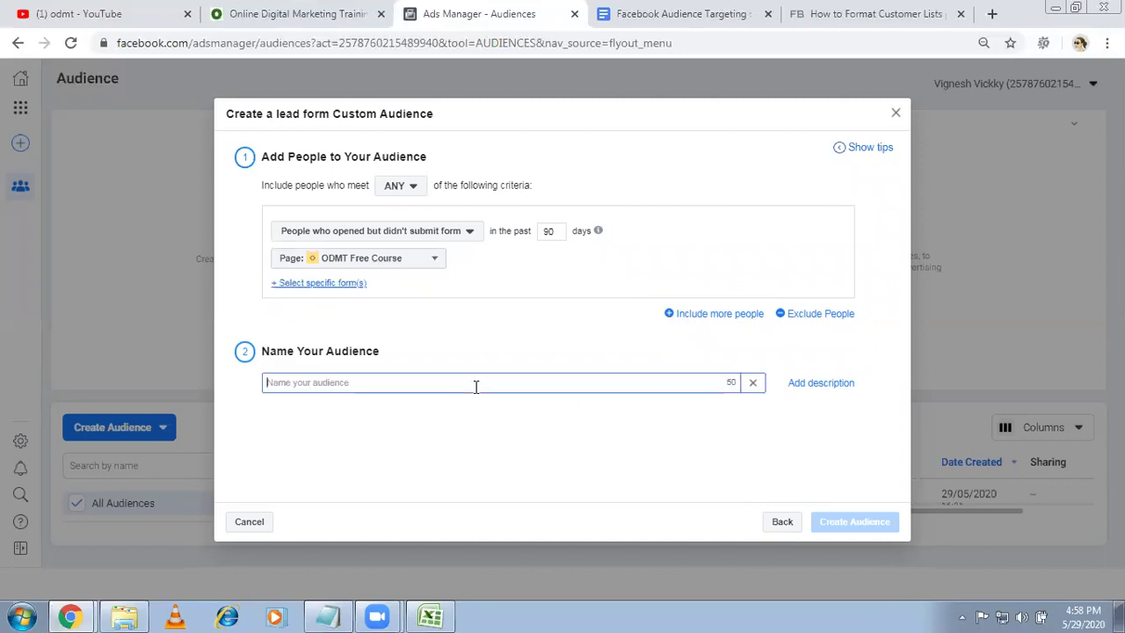
text(sdvds)
click(895, 116)
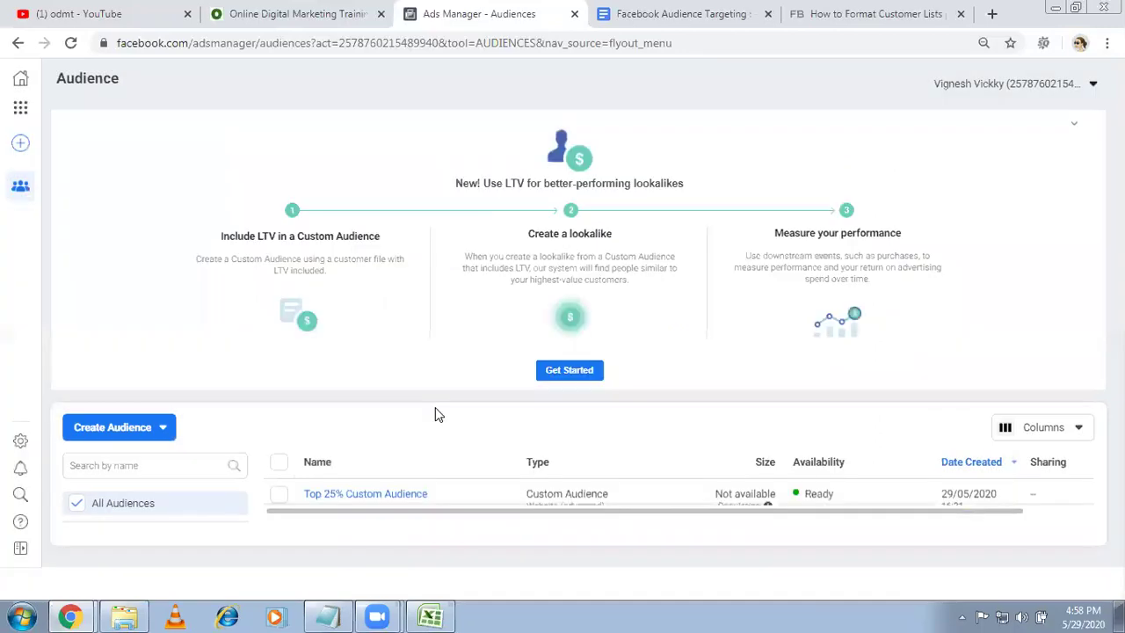
View the event Custom Audience form and its event response criteria, and close it without creating an audience.
click(162, 427)
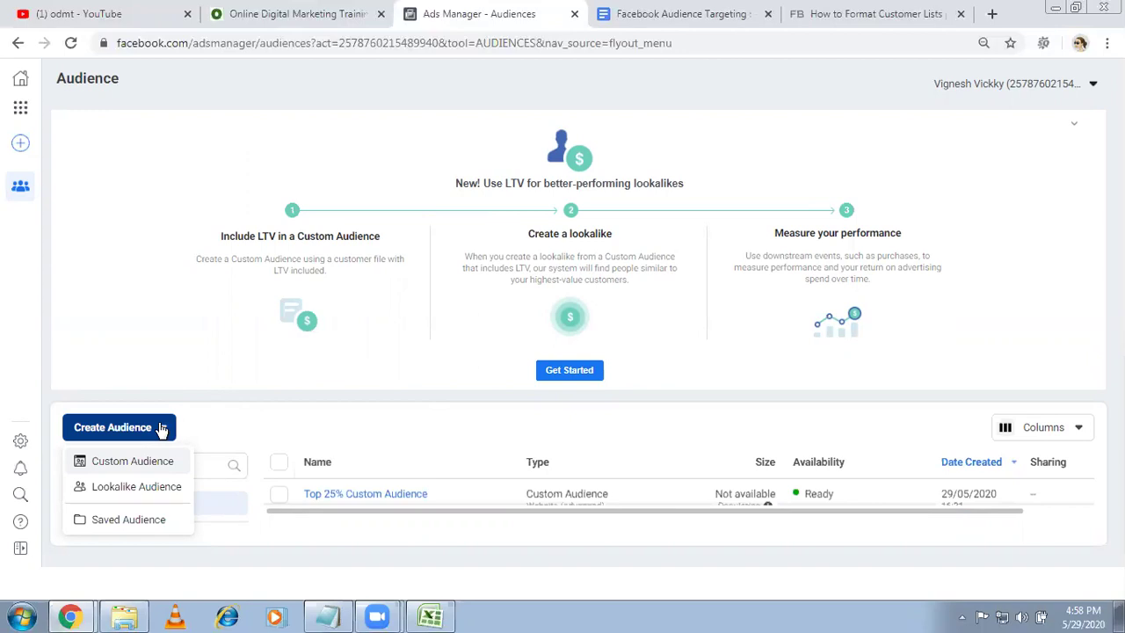
click(130, 462)
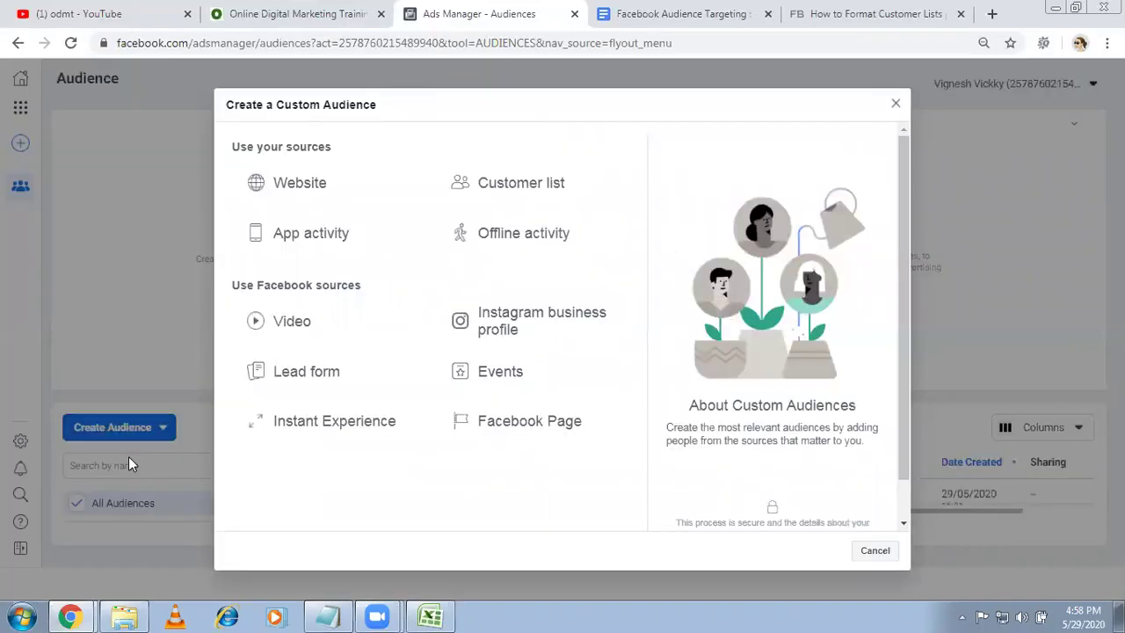
click(490, 376)
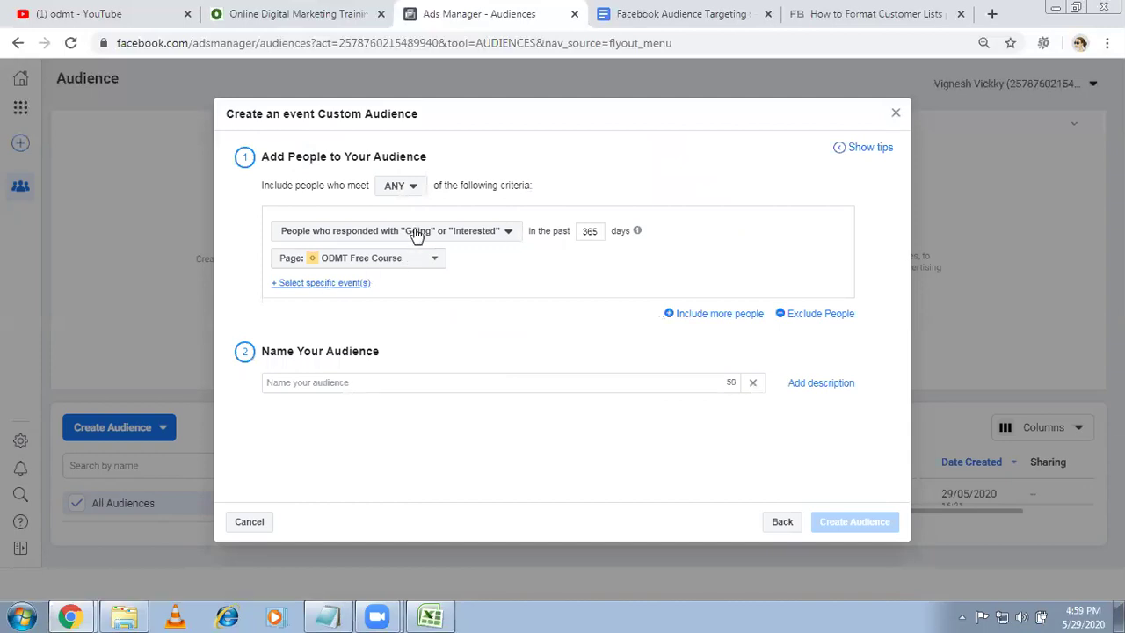
click(508, 232)
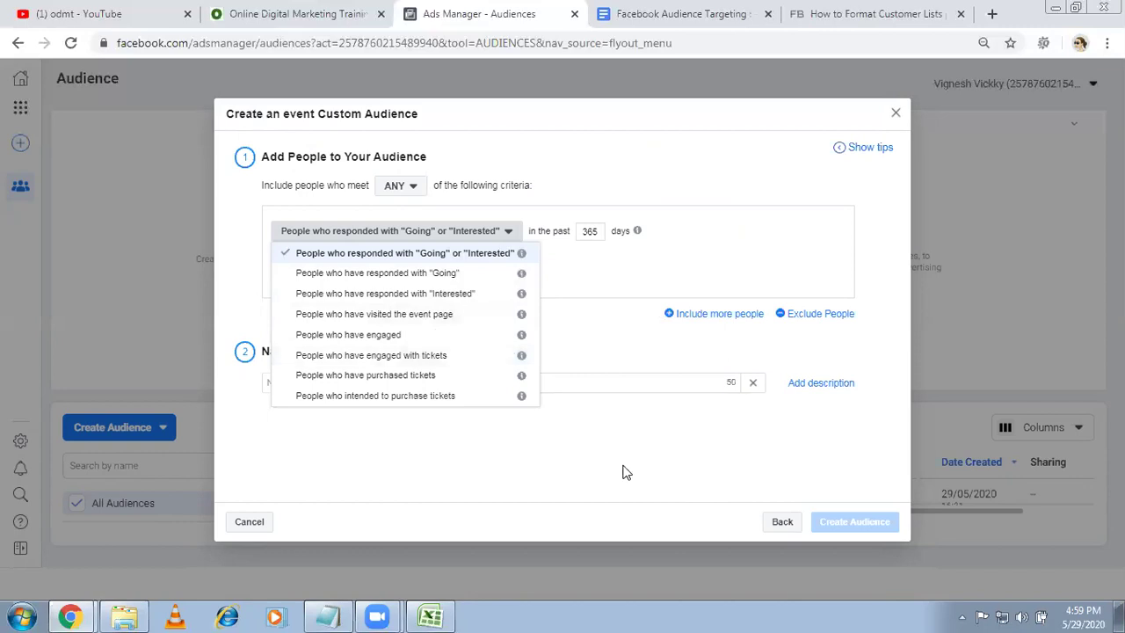
click(889, 159)
click(895, 115)
Start a Facebook Page Custom Audience for the ODMT Free Course Page and include people who clicked on any call-to-action button.
click(164, 430)
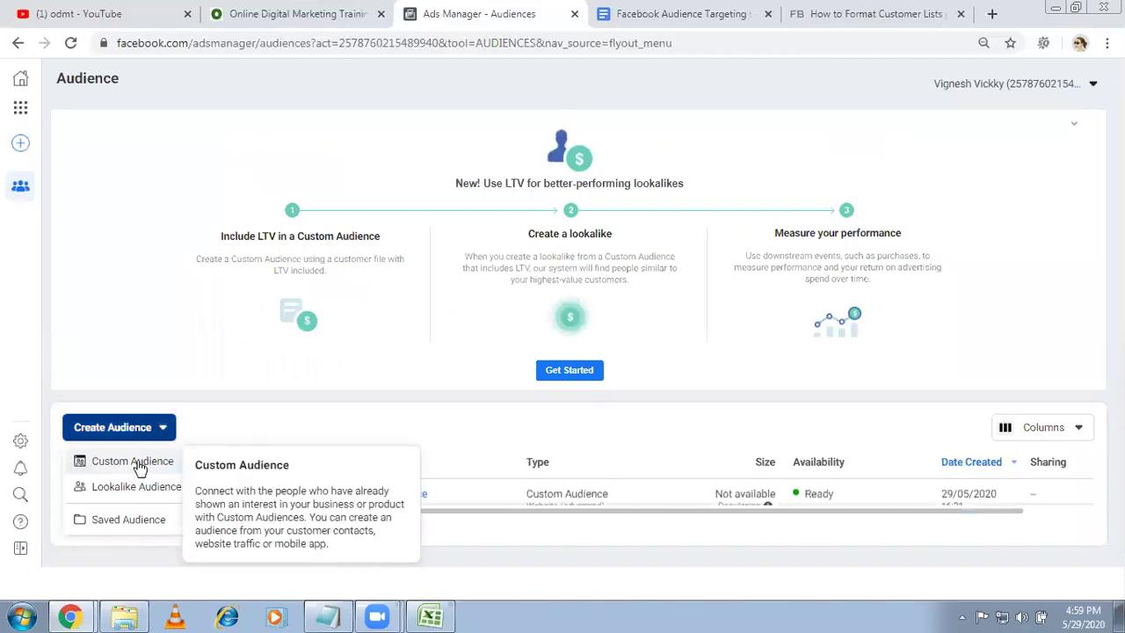
click(138, 464)
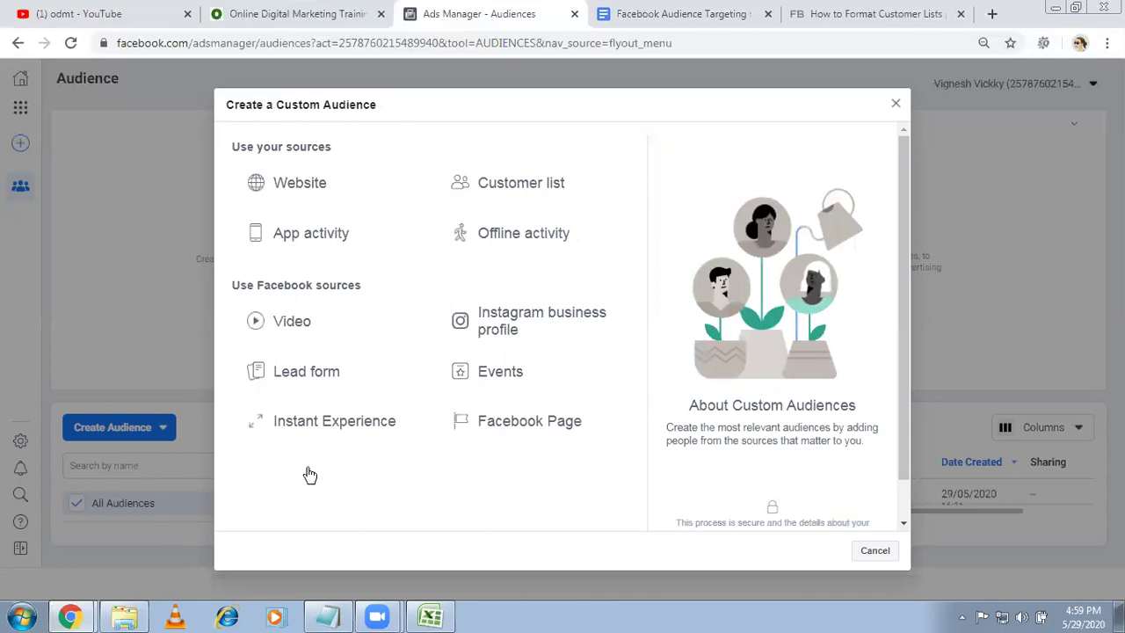
mouse_move(530, 429)
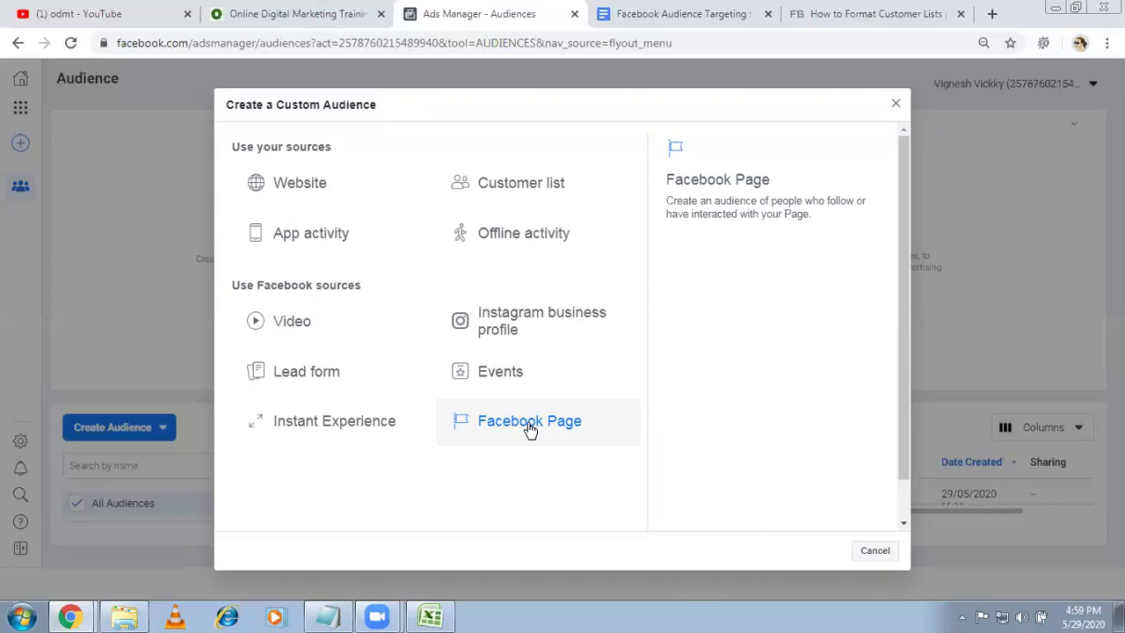
click(529, 426)
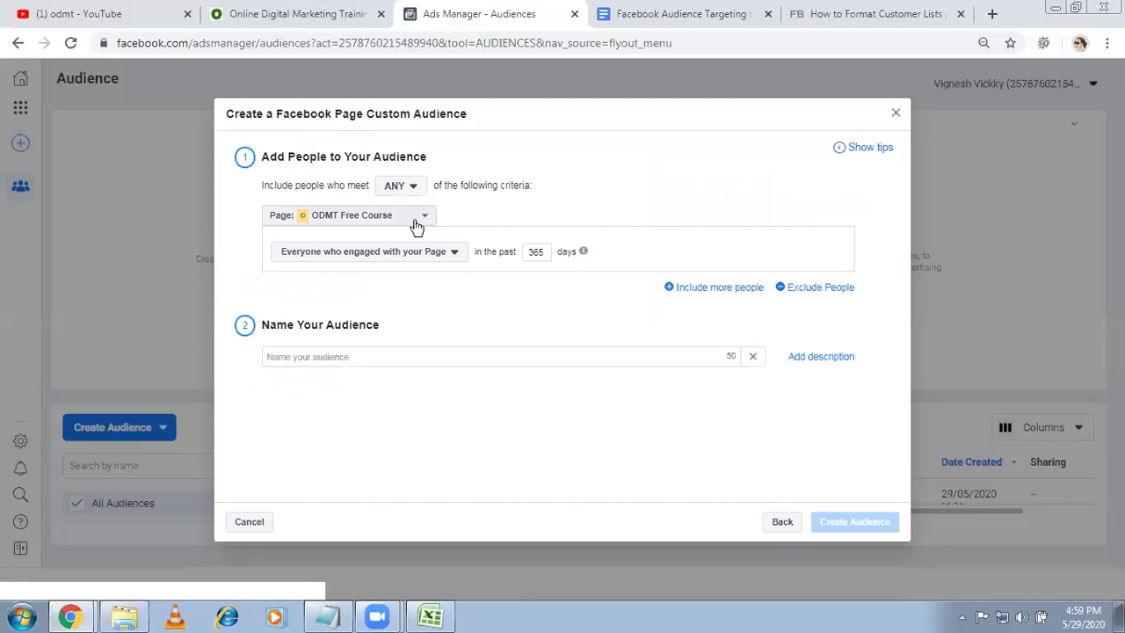
click(452, 255)
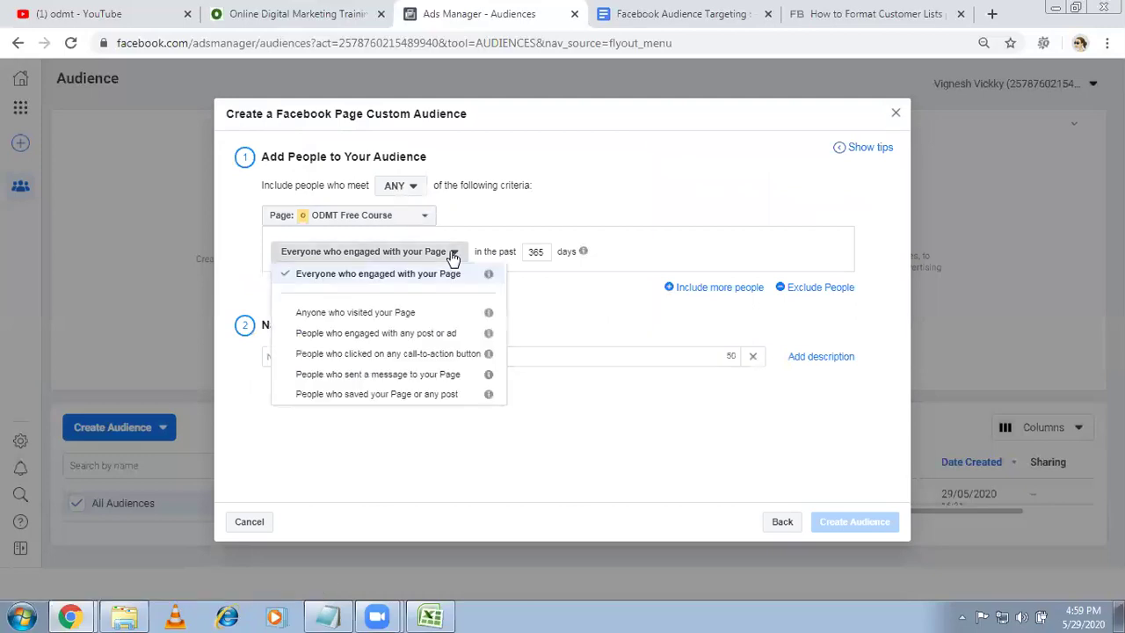
click(411, 355)
Name the Page audience "Clicked on My Page - Custom Audience", create it and finish the dialog.
click(409, 356)
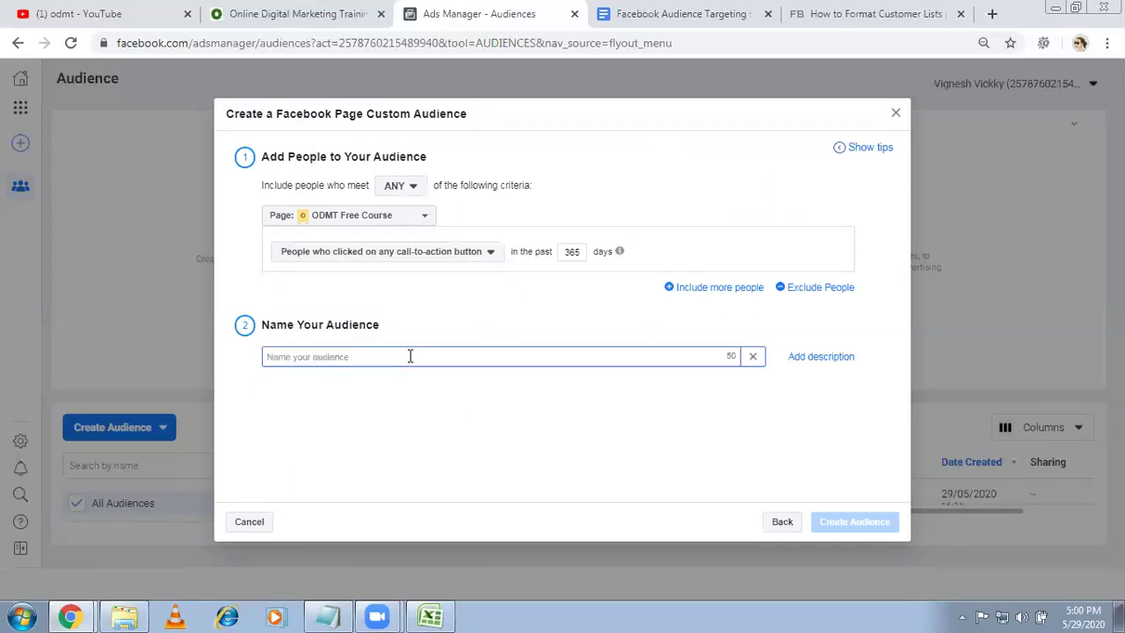
text(Clicked )
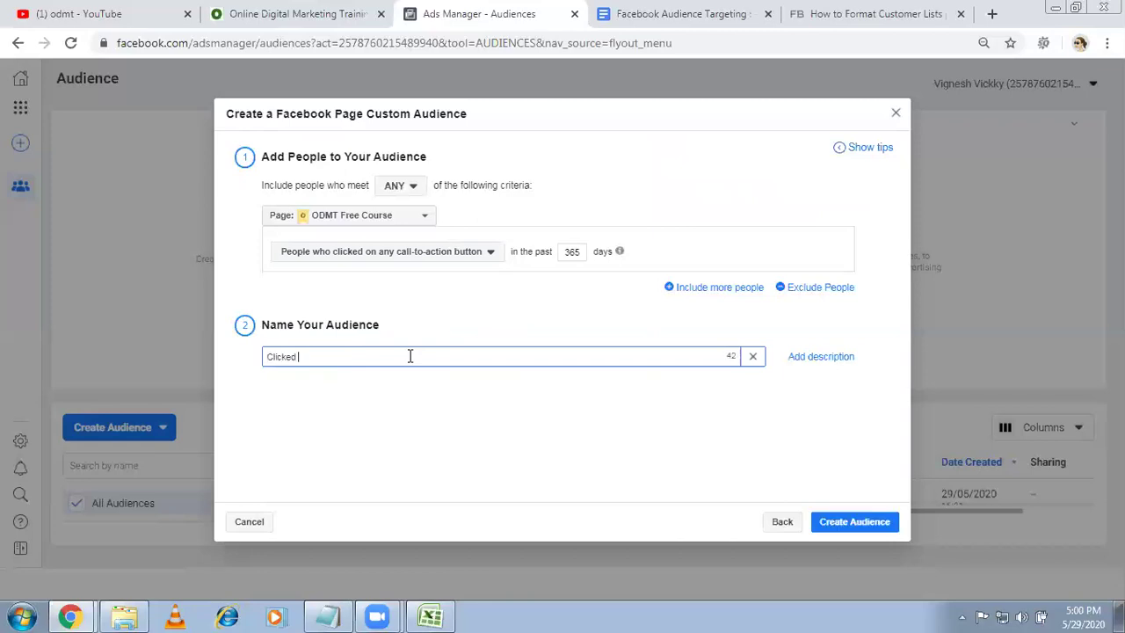
text(on My Page - Custom Audience)
click(850, 523)
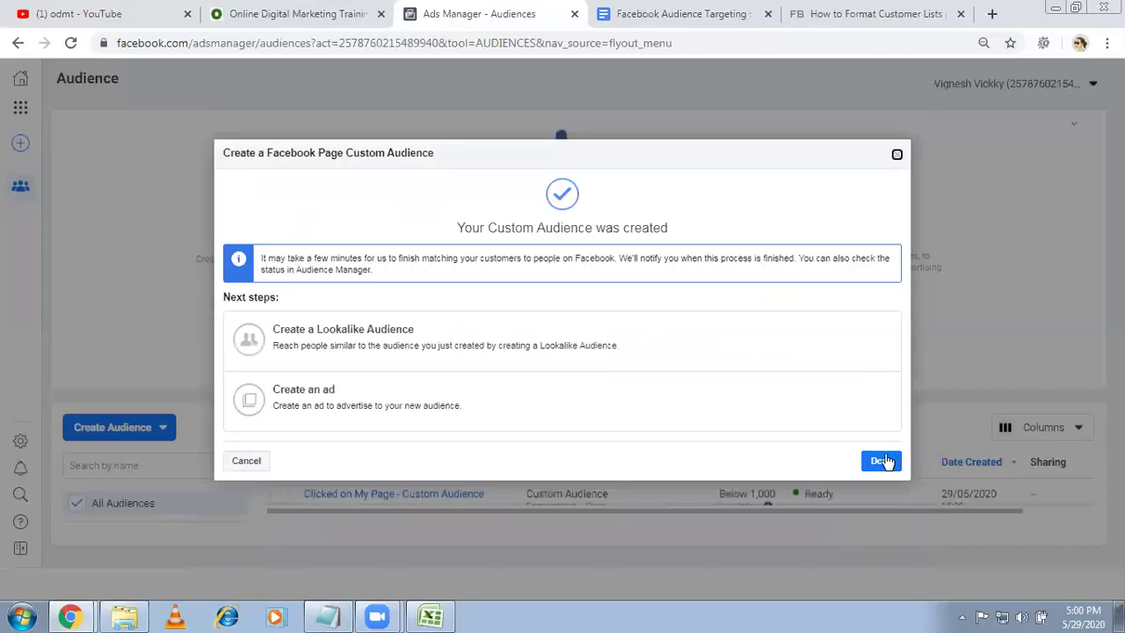
click(881, 461)
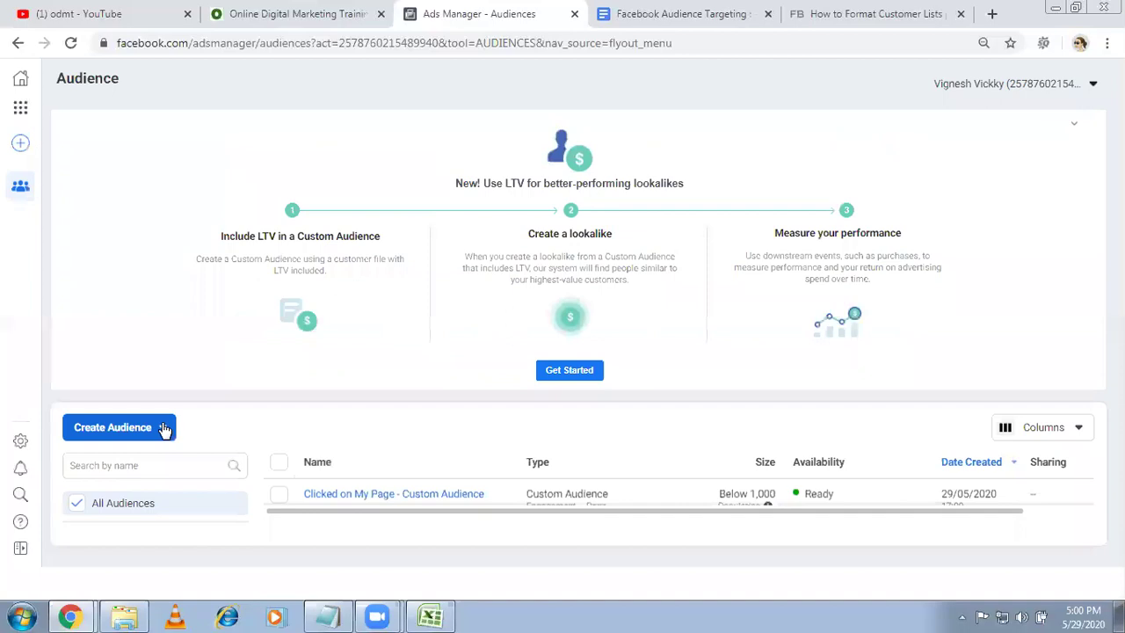
Review the Custom Audience sources alongside the Facebook Audience Targeting document, including the App activity source description.
click(165, 428)
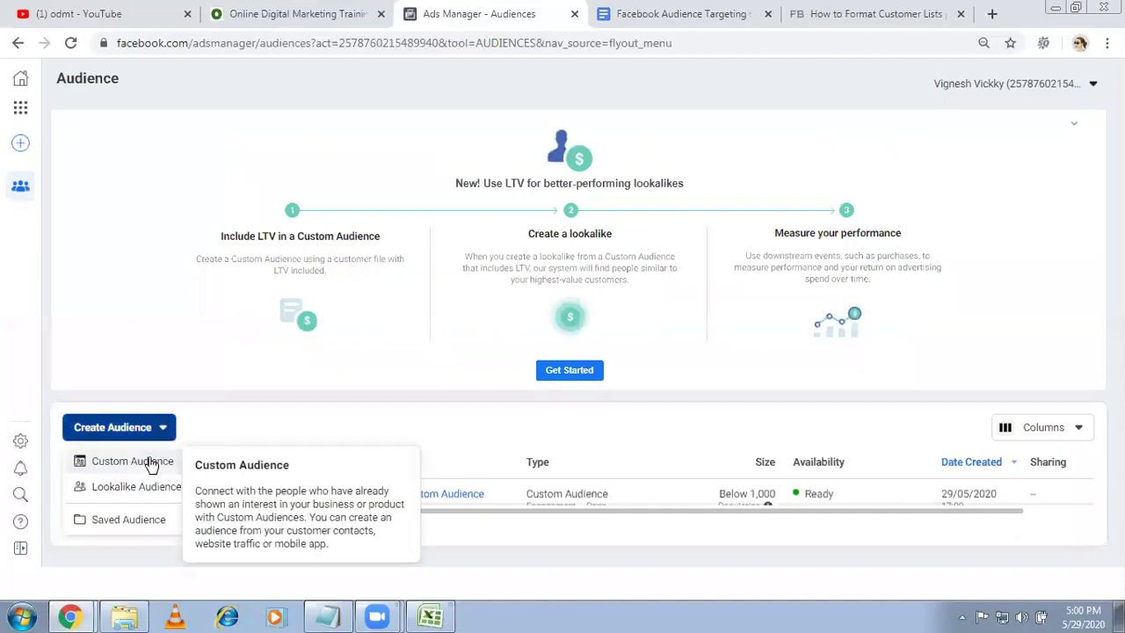
click(151, 462)
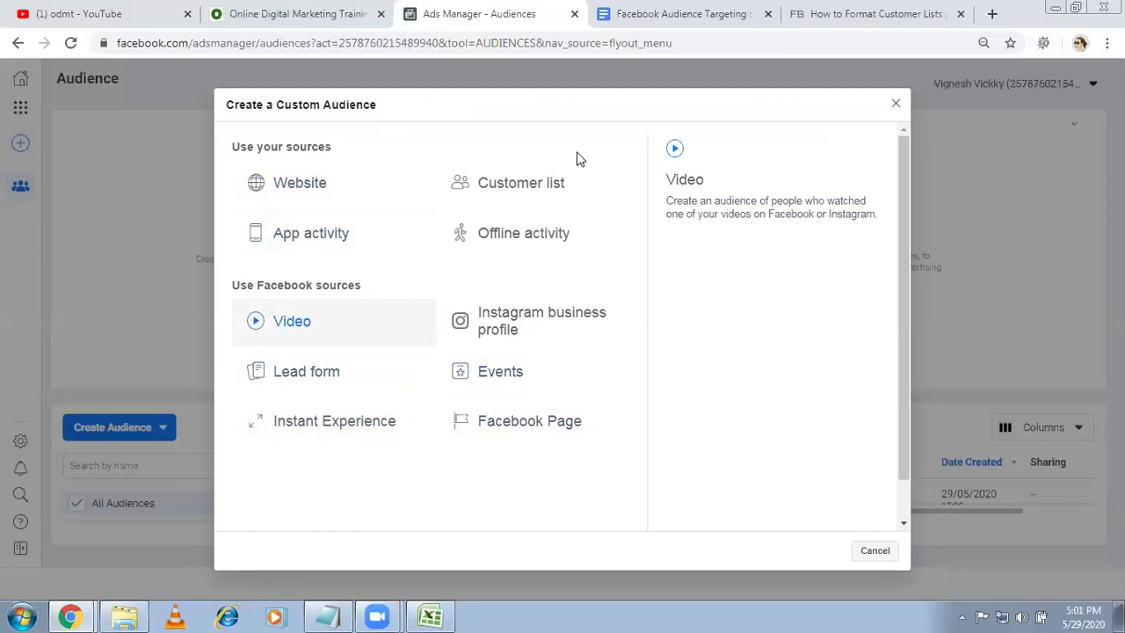
click(646, 10)
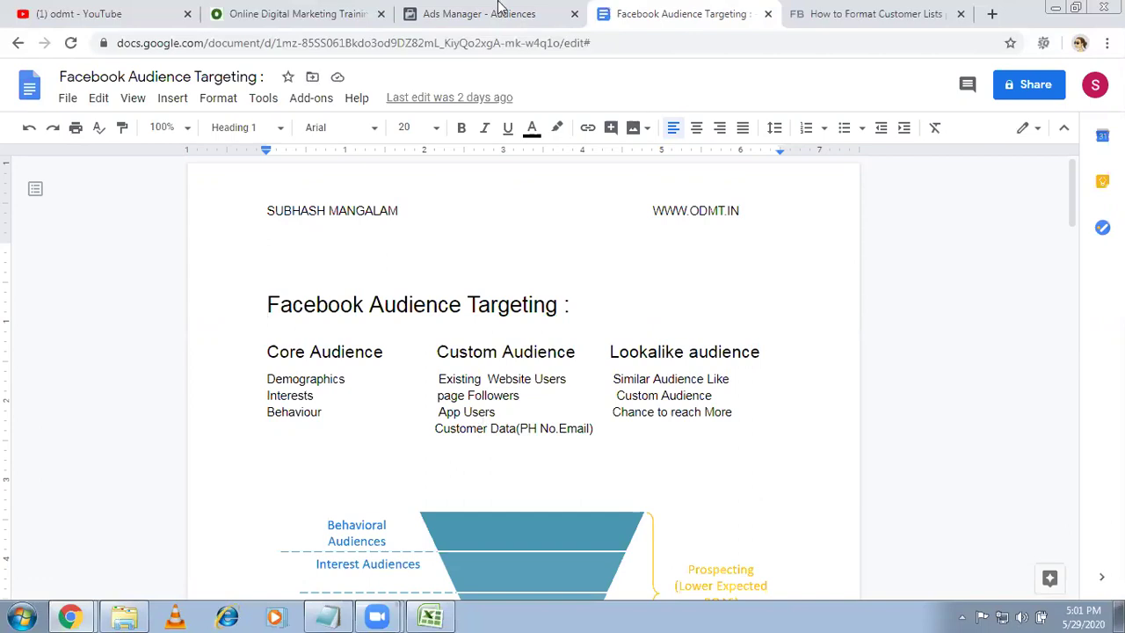
click(499, 6)
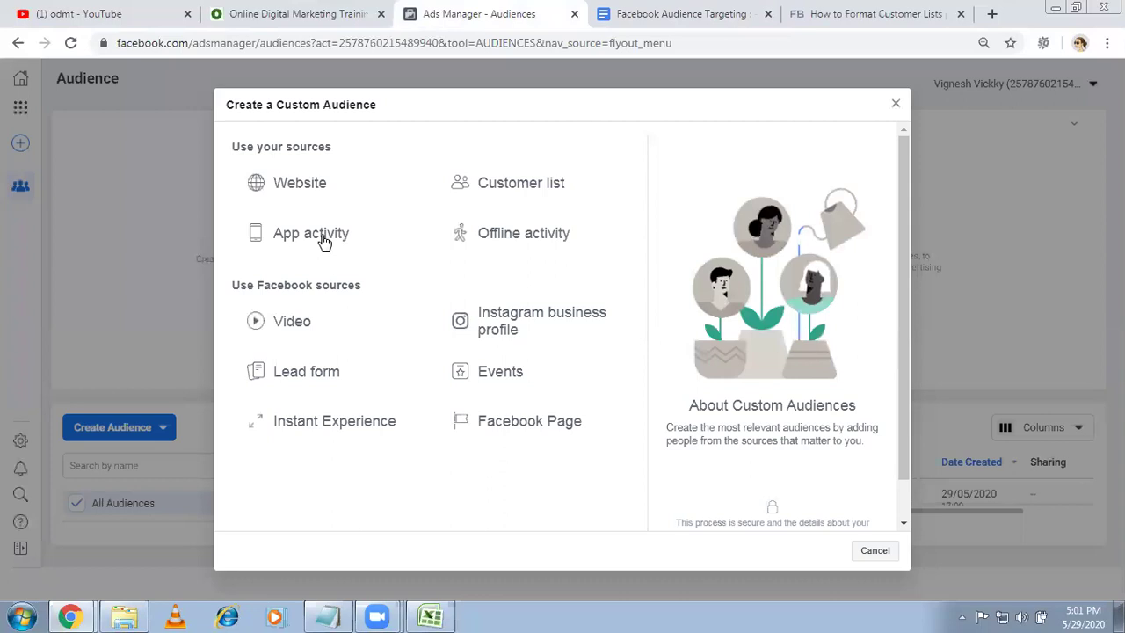
mouse_move(324, 242)
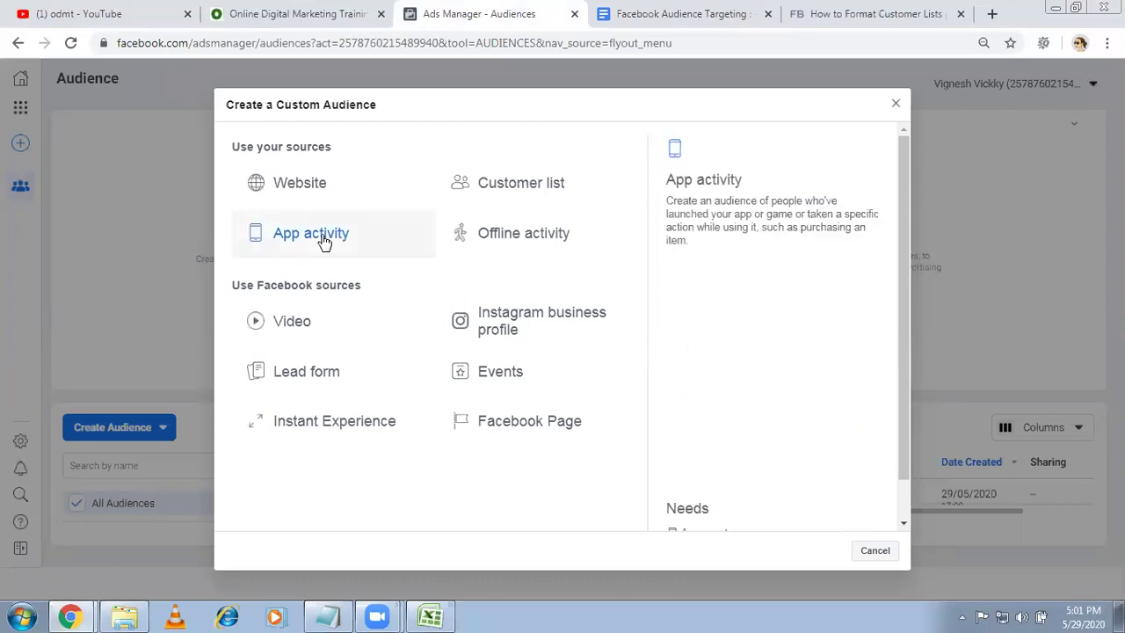